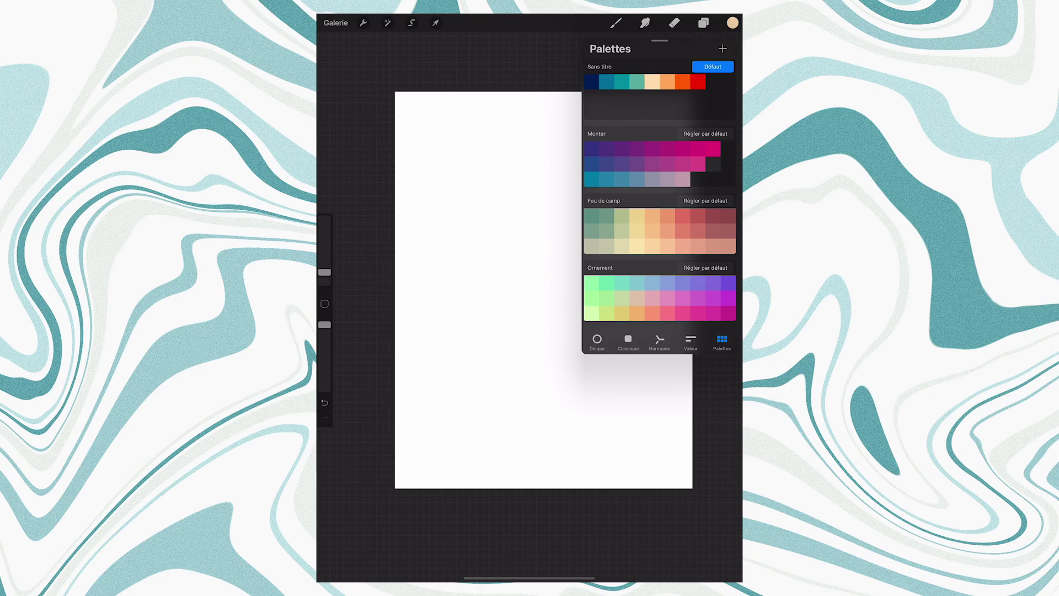
# Fill the canvas with light peach from the palette and add a new layer.
pyautogui.moveTo(732, 23); pyautogui.dragTo(504, 264)
pyautogui.click(703, 23)
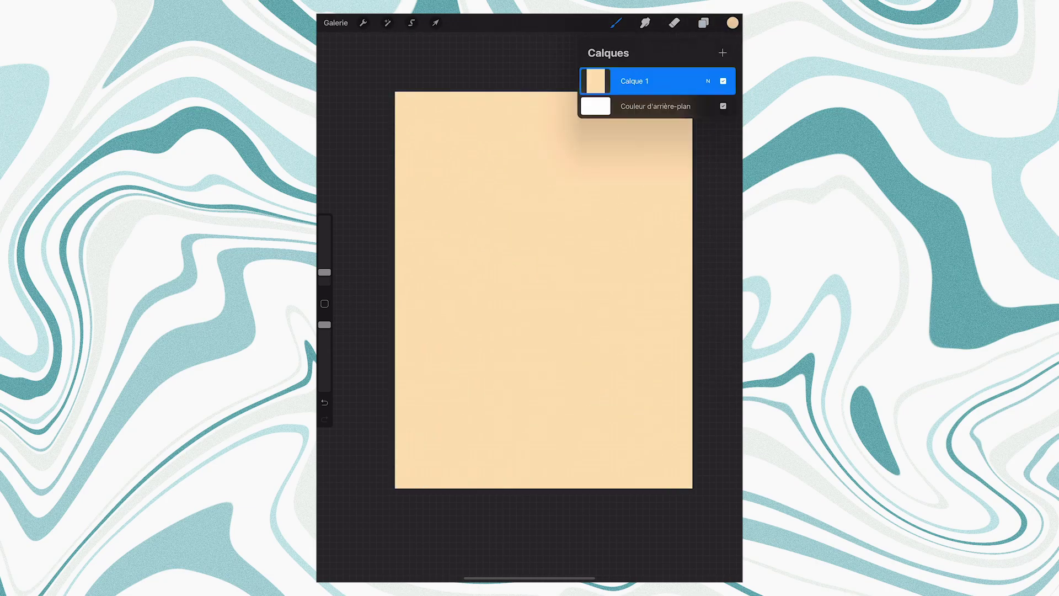
pyautogui.click(722, 53)
# Paint a thick red vertical stripe over the full height of the canvas in its left part.
pyautogui.click(732, 23)
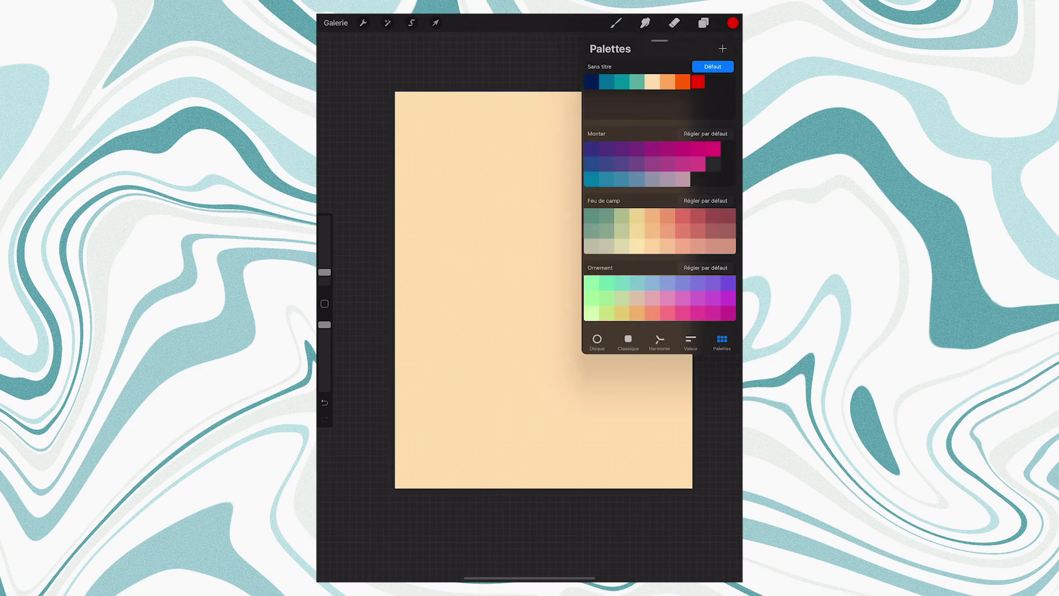
pyautogui.click(616, 23)
pyautogui.moveTo(324, 272); pyautogui.dragTo(324, 259)
pyautogui.moveTo(452, 93); pyautogui.dragTo(452, 488)
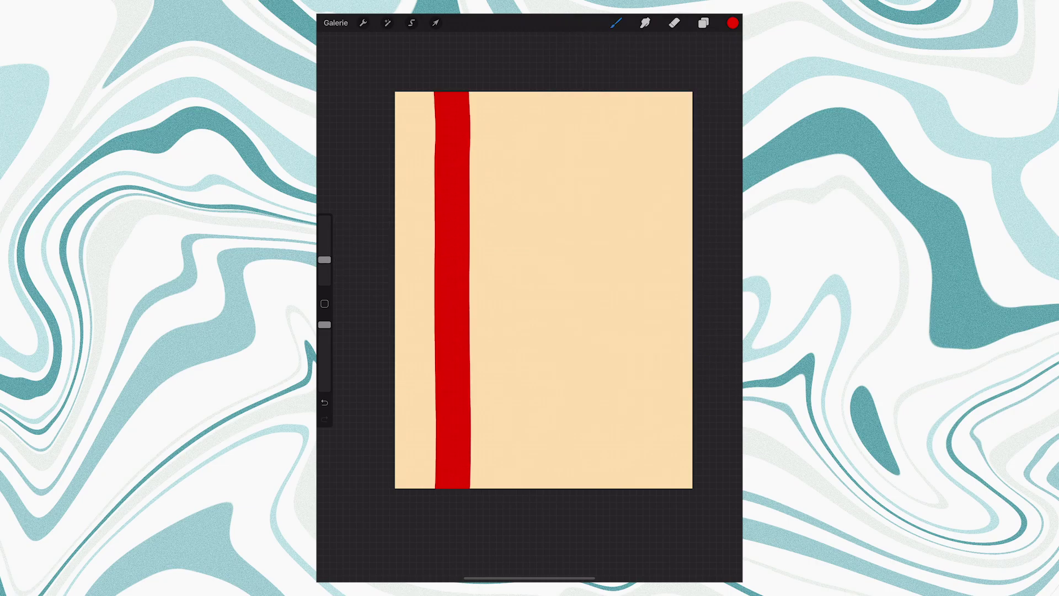
# Paint thin red vertical stripes at the canvas centre and near its right edge, plus a thick red stripe between them.
pyautogui.moveTo(324, 259); pyautogui.dragTo(324, 271)
pyautogui.moveTo(542, 93); pyautogui.dragTo(552, 487)
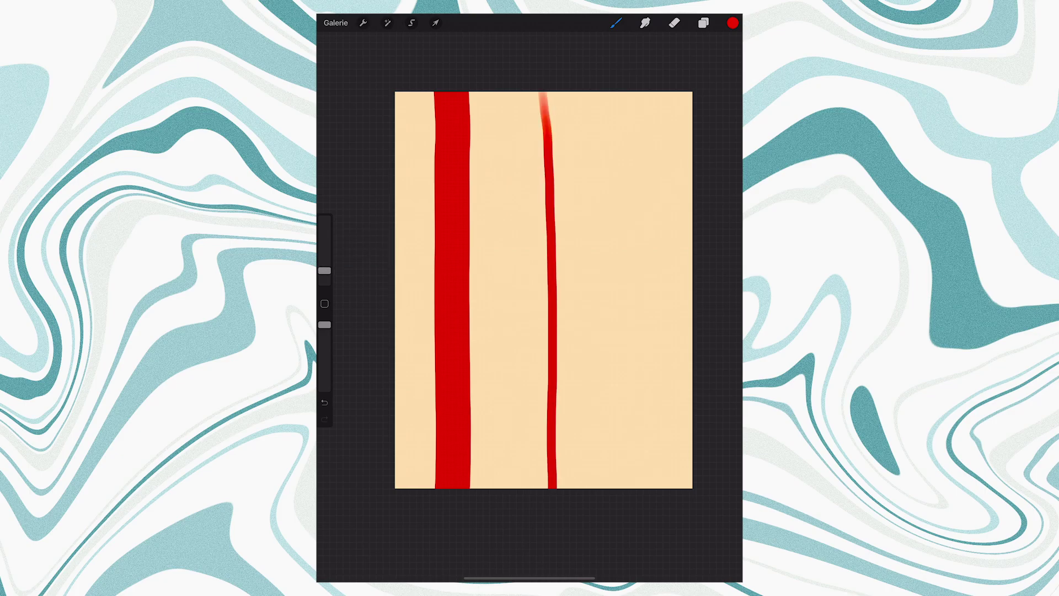
pyautogui.hotkey('ctrl', 'z')
pyautogui.moveTo(543, 92); pyautogui.dragTo(542, 487)
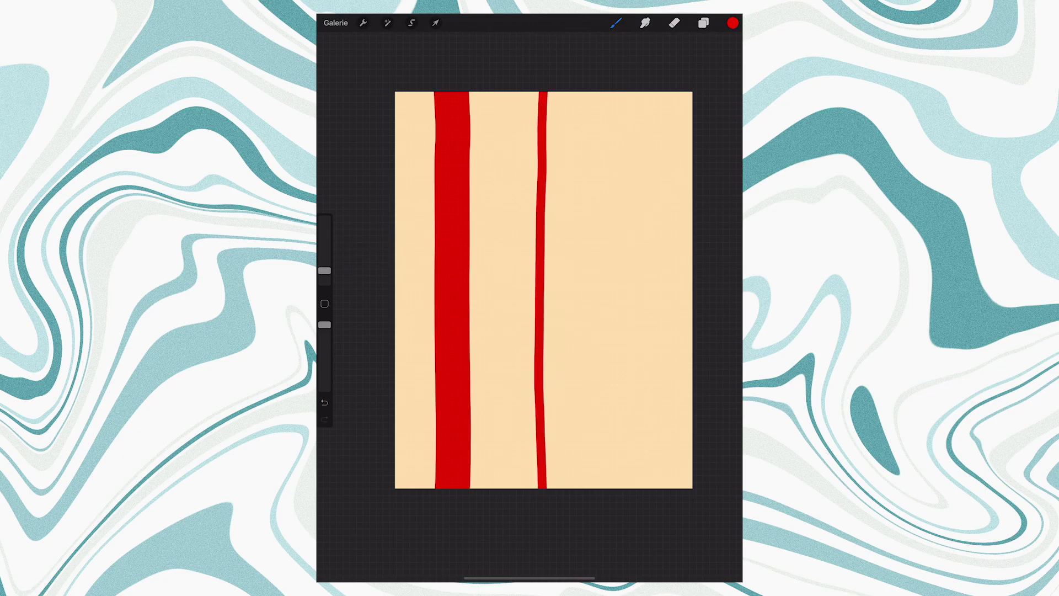
pyautogui.moveTo(675, 92); pyautogui.dragTo(669, 487)
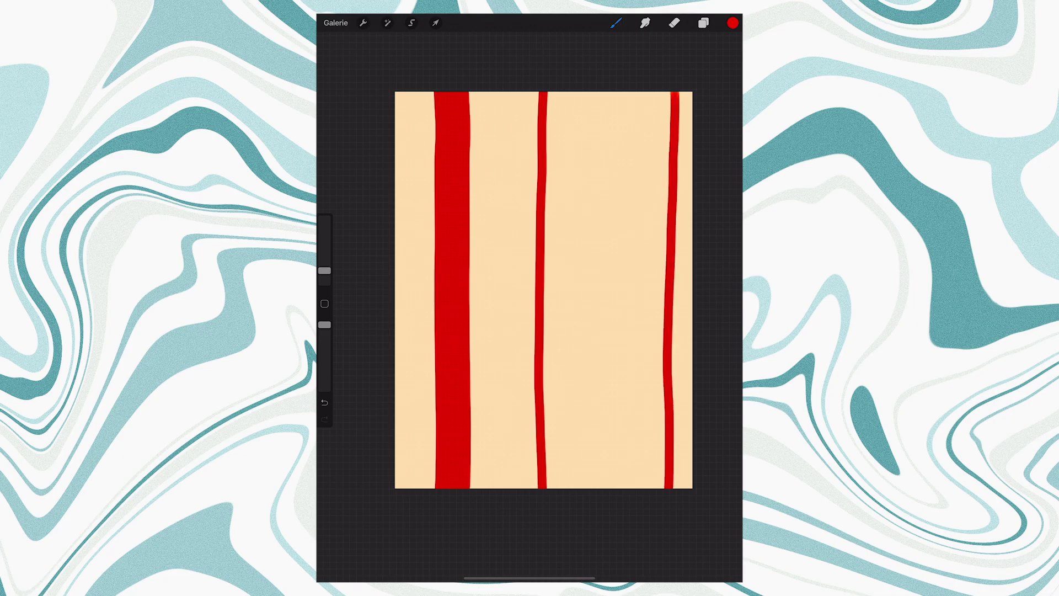
pyautogui.moveTo(324, 270); pyautogui.dragTo(325, 262)
pyautogui.moveTo(639, 93); pyautogui.dragTo(641, 487)
# Paint thin orange vertical stripes left of the first thick red stripe, right of centre and along the canvas's right edge.
pyautogui.click(733, 22)
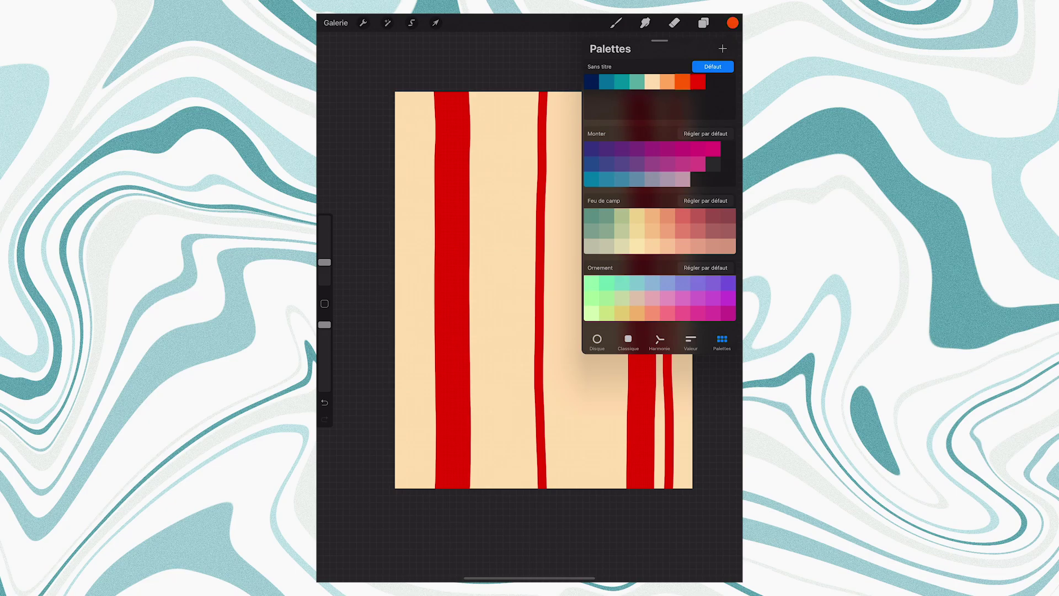
pyautogui.moveTo(324, 262); pyautogui.dragTo(324, 271)
pyautogui.moveTo(417, 92); pyautogui.dragTo(425, 488)
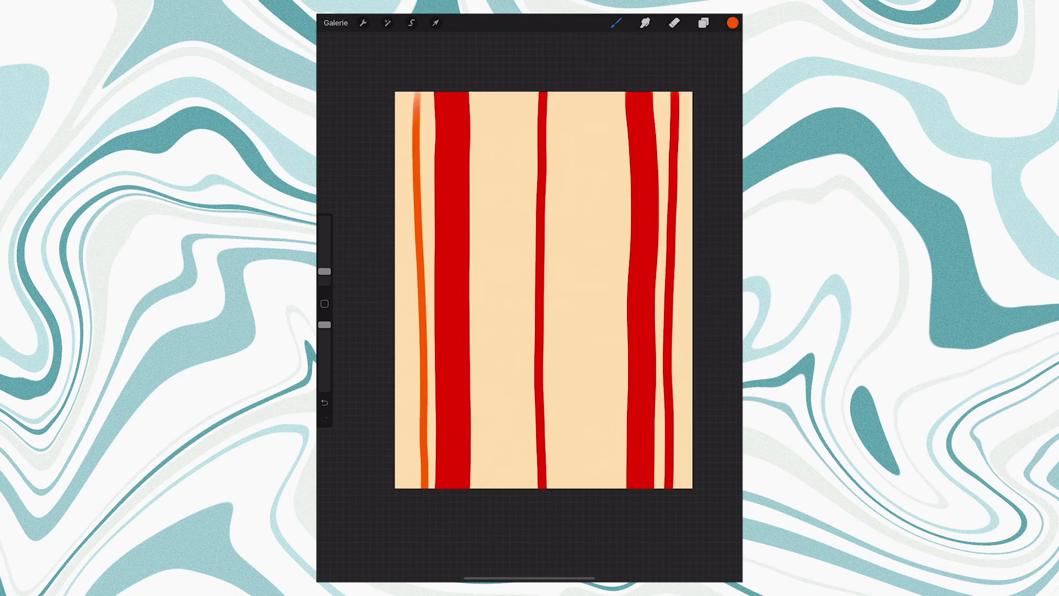
pyautogui.moveTo(607, 93); pyautogui.dragTo(597, 488)
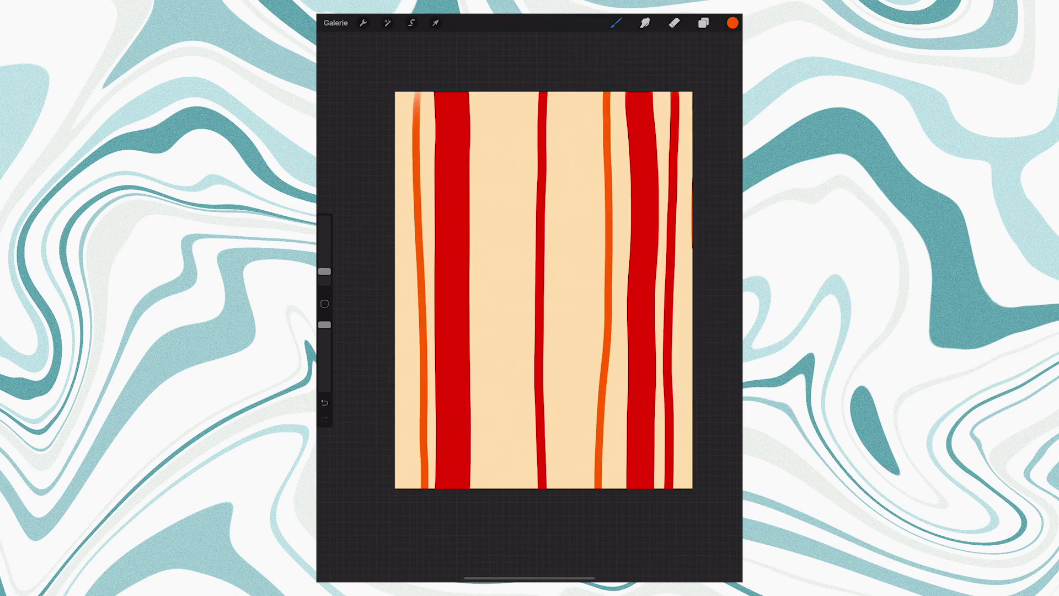
pyautogui.moveTo(690, 228); pyautogui.dragTo(686, 487)
# Paint a medium-width light orange vertical stripe on each side of the thin central red stripe.
pyautogui.click(733, 22)
pyautogui.click(667, 81)
pyautogui.moveTo(324, 271); pyautogui.dragTo(324, 257)
pyautogui.moveTo(491, 93); pyautogui.dragTo(502, 487)
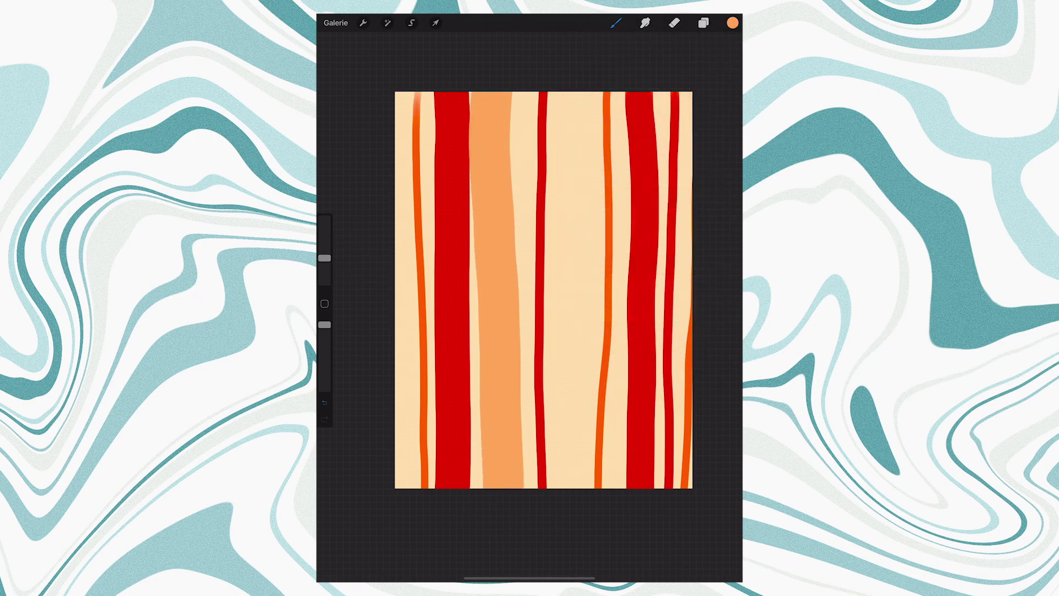
pyautogui.hotkey('ctrl', 'z')
pyautogui.moveTo(503, 485); pyautogui.dragTo(497, 93)
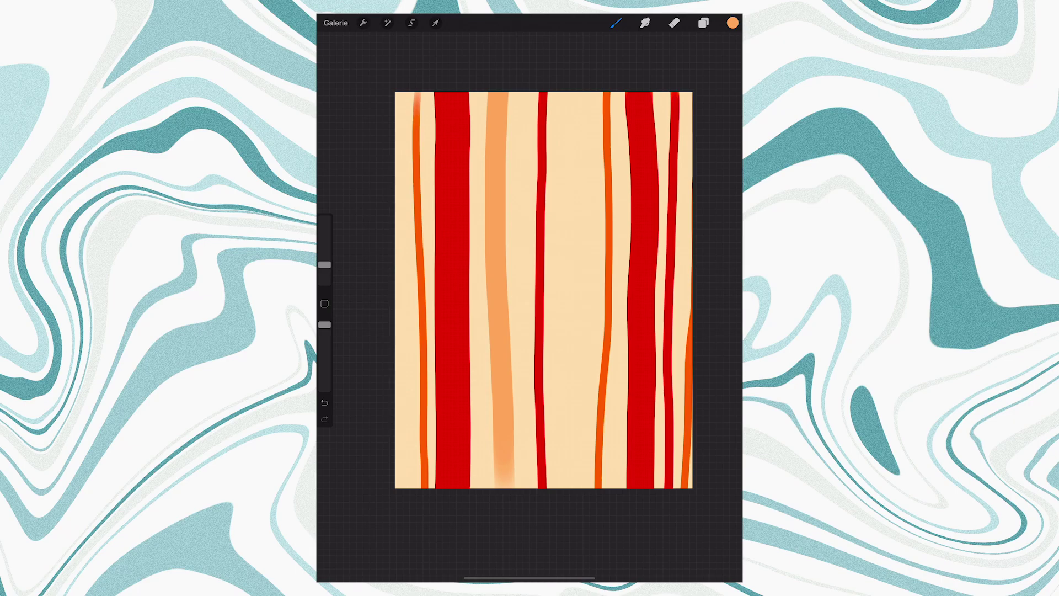
pyautogui.hotkey('ctrl', 'z')
pyautogui.moveTo(503, 486); pyautogui.dragTo(511, 93)
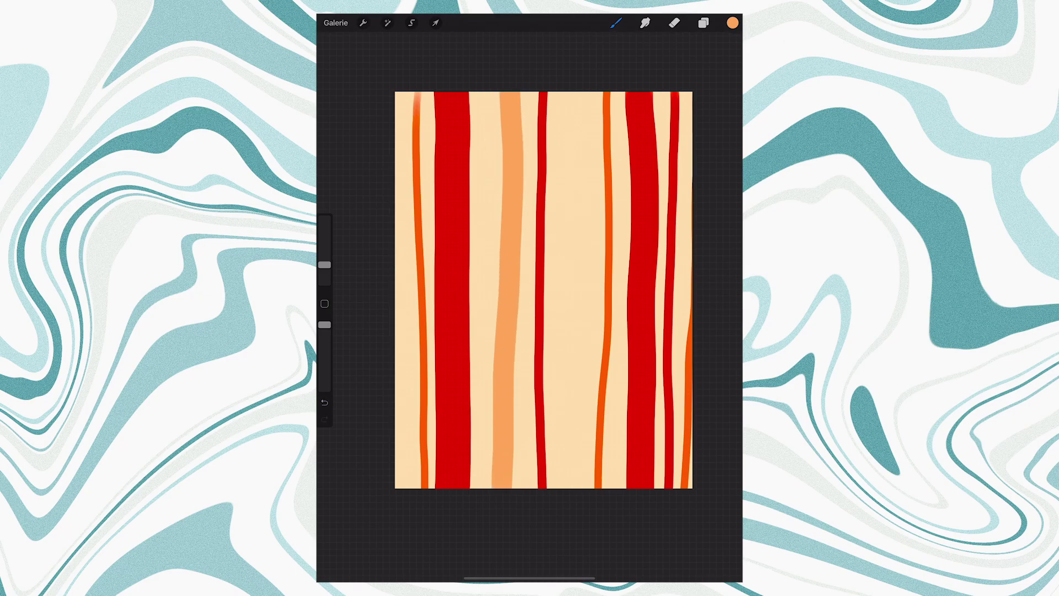
pyautogui.moveTo(583, 92); pyautogui.dragTo(575, 487)
# Add very thin light orange vertical stripes near the left and right edges of the canvas.
pyautogui.moveTo(324, 264); pyautogui.dragTo(324, 277)
pyautogui.moveTo(402, 93); pyautogui.dragTo(410, 487)
pyautogui.moveTo(684, 93); pyautogui.dragTo(674, 488)
# Paint a medium-width dark orange vertical stripe just right of the first thick red stripe.
pyautogui.click(732, 23)
pyautogui.click(681, 81)
pyautogui.click(732, 23)
pyautogui.moveTo(324, 277); pyautogui.dragTo(325, 265)
pyautogui.moveTo(485, 93); pyautogui.dragTo(488, 487)
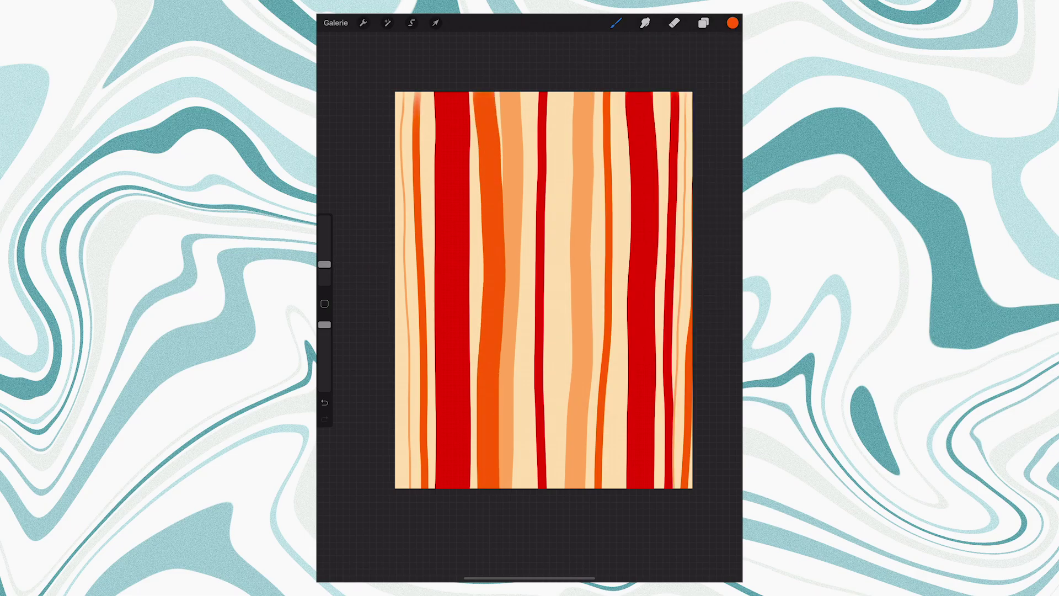
# Bend the stripes into waves with Liquify twirls at 71% size and maximum pressure.
pyautogui.click(388, 22)
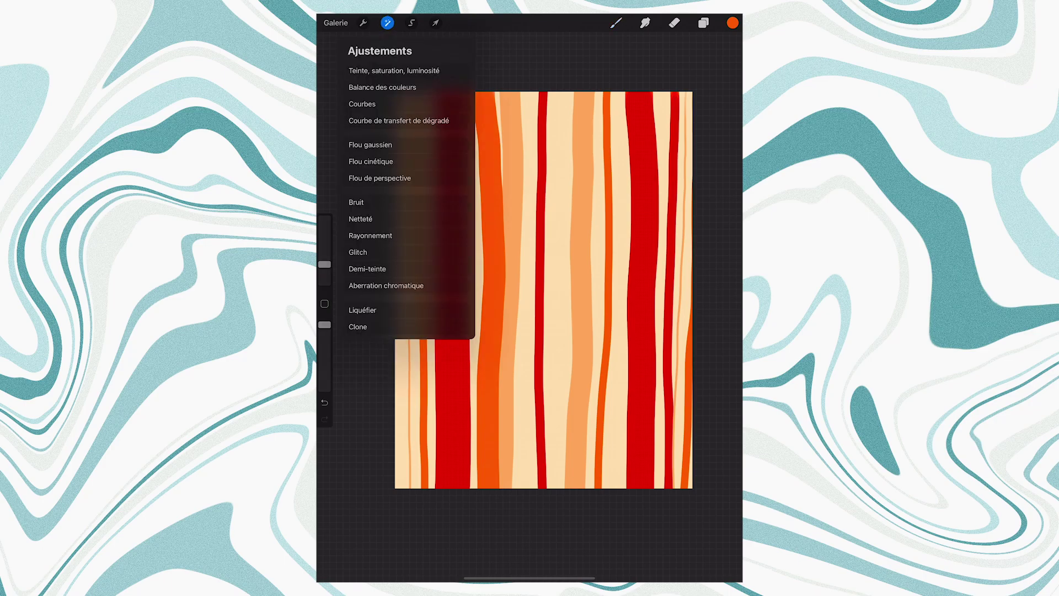
pyautogui.click(362, 309)
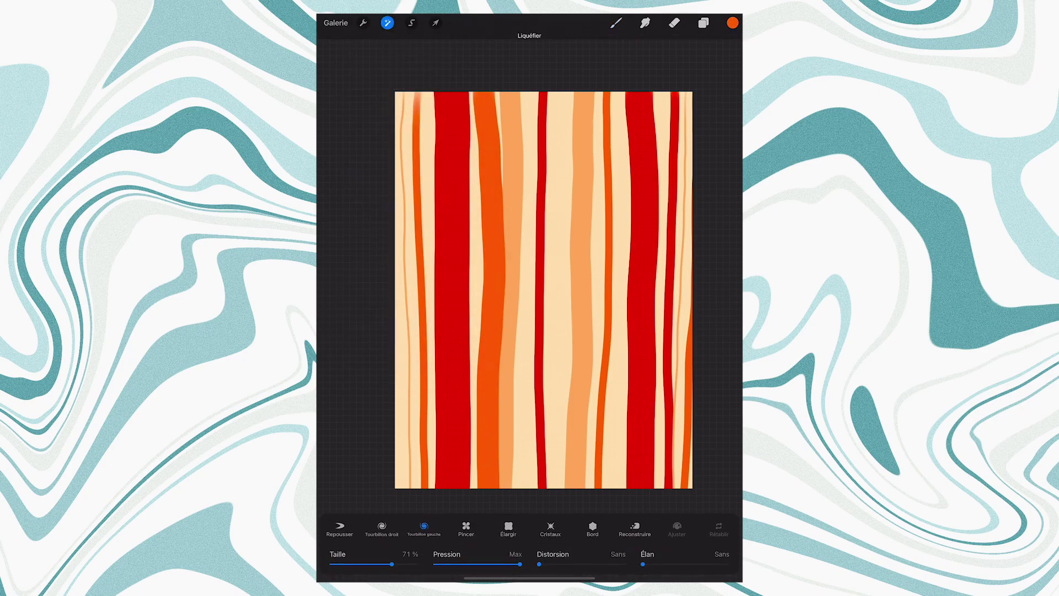
pyautogui.moveTo(411, 452)
pyautogui.mouseDown()
pyautogui.moveTo(427, 331)
pyautogui.moveTo(469, 286)
pyautogui.moveTo(507, 210)
pyautogui.moveTo(535, 110)
pyautogui.moveTo(554, 309)
pyautogui.moveTo(596, 419)
pyautogui.moveTo(662, 386)
pyautogui.moveTo(612, 193)
pyautogui.mouseUp()
pyautogui.moveTo(607, 138)
pyautogui.mouseDown()
pyautogui.moveTo(552, 165)
pyautogui.moveTo(552, 358)
pyautogui.moveTo(529, 442)
pyautogui.moveTo(557, 447)
pyautogui.mouseUp()
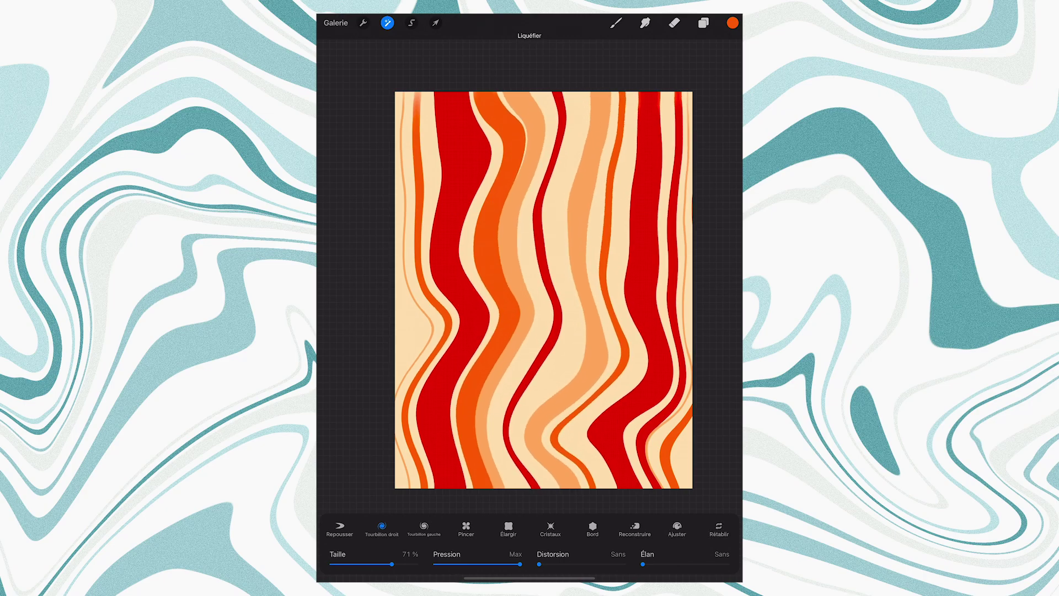
# Push the upper stripes outward toward the left and right canvas edges with Liquify, then pinch the stripes near the centre.
pyautogui.moveTo(441, 309)
pyautogui.mouseDown()
pyautogui.moveTo(430, 176)
pyautogui.moveTo(414, 249)
pyautogui.moveTo(408, 166)
pyautogui.mouseUp()
pyautogui.moveTo(480, 215); pyautogui.dragTo(501, 105)
pyautogui.moveTo(475, 177); pyautogui.dragTo(408, 105)
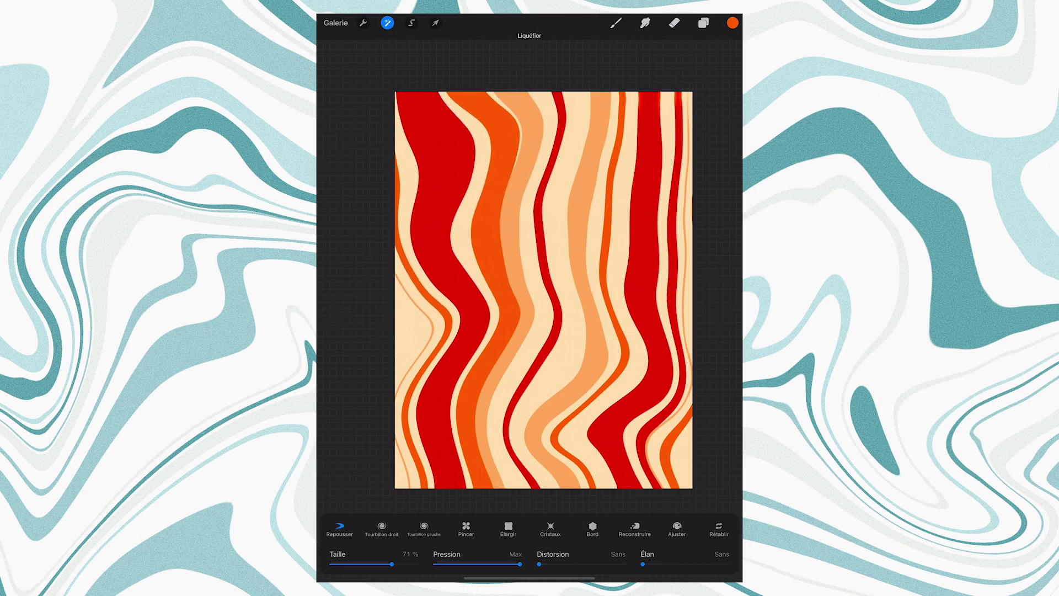
pyautogui.moveTo(645, 126)
pyautogui.mouseDown()
pyautogui.moveTo(678, 210)
pyautogui.moveTo(684, 287)
pyautogui.mouseUp()
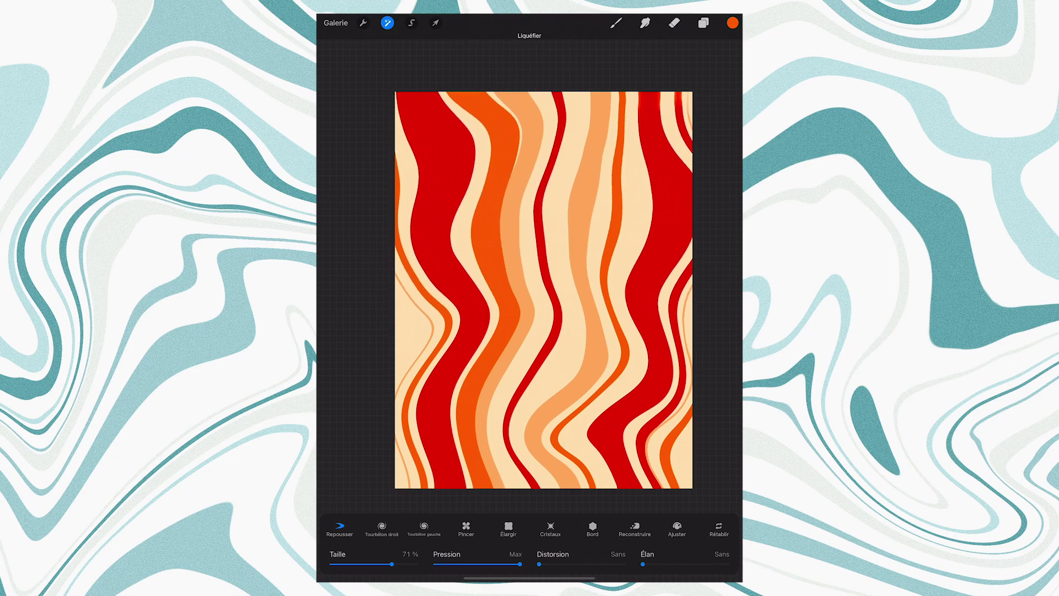
pyautogui.moveTo(596, 303); pyautogui.dragTo(623, 99)
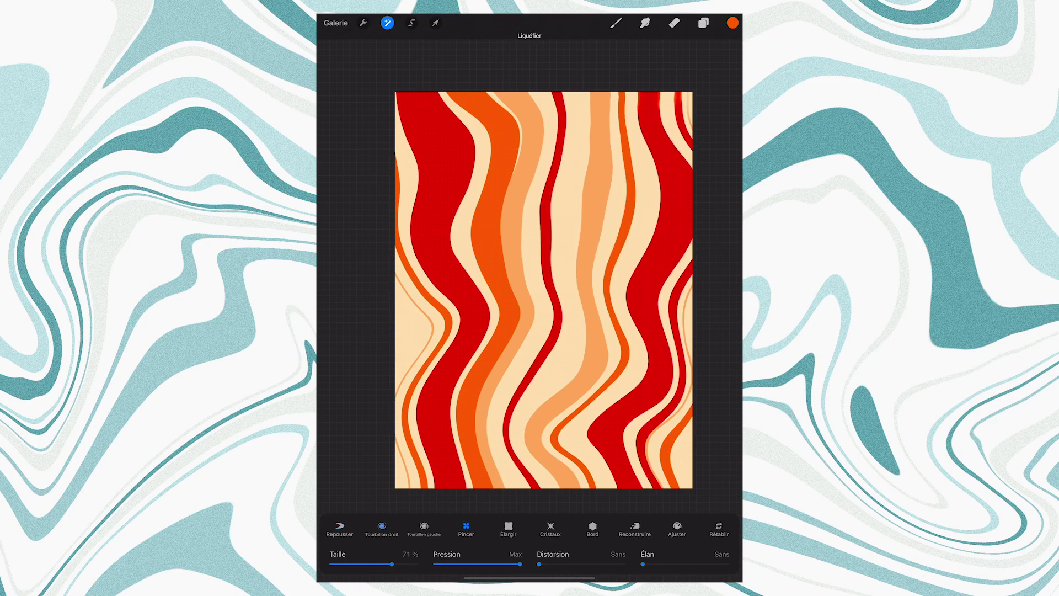
# Swirl the stripes in the middle of the canvas with Liquify's right and left twirls.
pyautogui.click(382, 528)
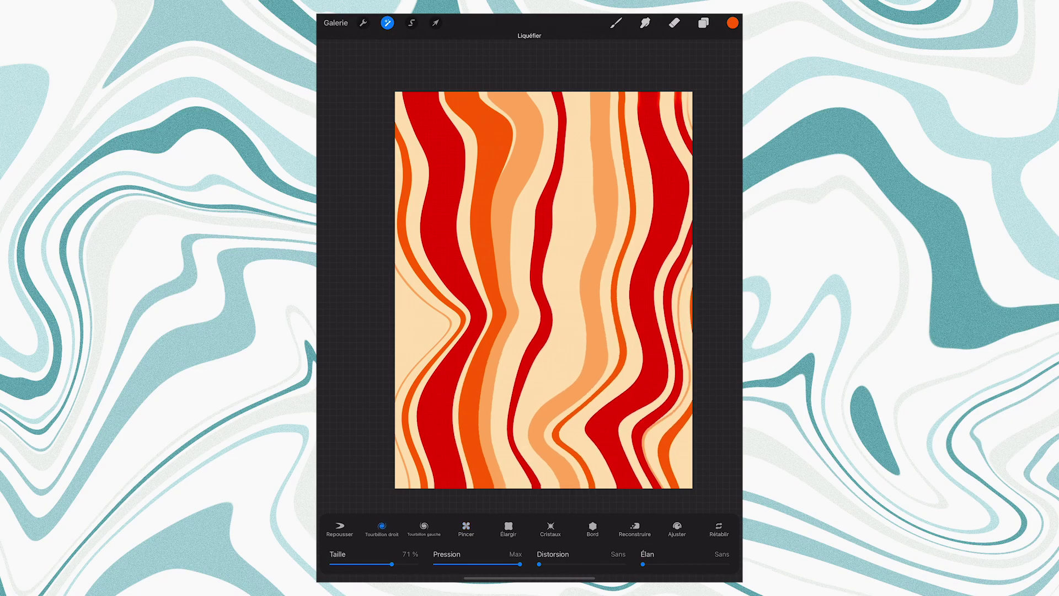
pyautogui.moveTo(557, 286)
pyautogui.mouseDown()
pyautogui.moveTo(574, 198)
pyautogui.moveTo(552, 359)
pyautogui.moveTo(579, 276)
pyautogui.moveTo(607, 248)
pyautogui.mouseUp()
pyautogui.click(424, 529)
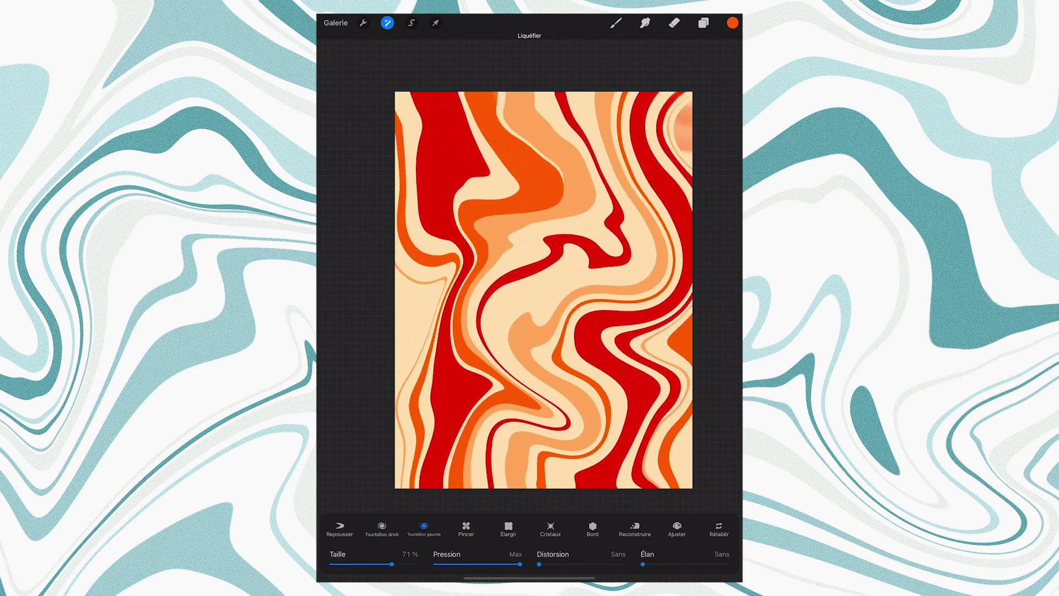
pyautogui.moveTo(551, 193); pyautogui.dragTo(496, 138)
# Push the swirled stripes across the middle and lower canvas with Liquify to make flowing marble curves.
pyautogui.click(339, 529)
pyautogui.moveTo(420, 369); pyautogui.dragTo(414, 378)
pyautogui.moveTo(508, 293); pyautogui.dragTo(541, 281)
pyautogui.moveTo(601, 320); pyautogui.dragTo(574, 298)
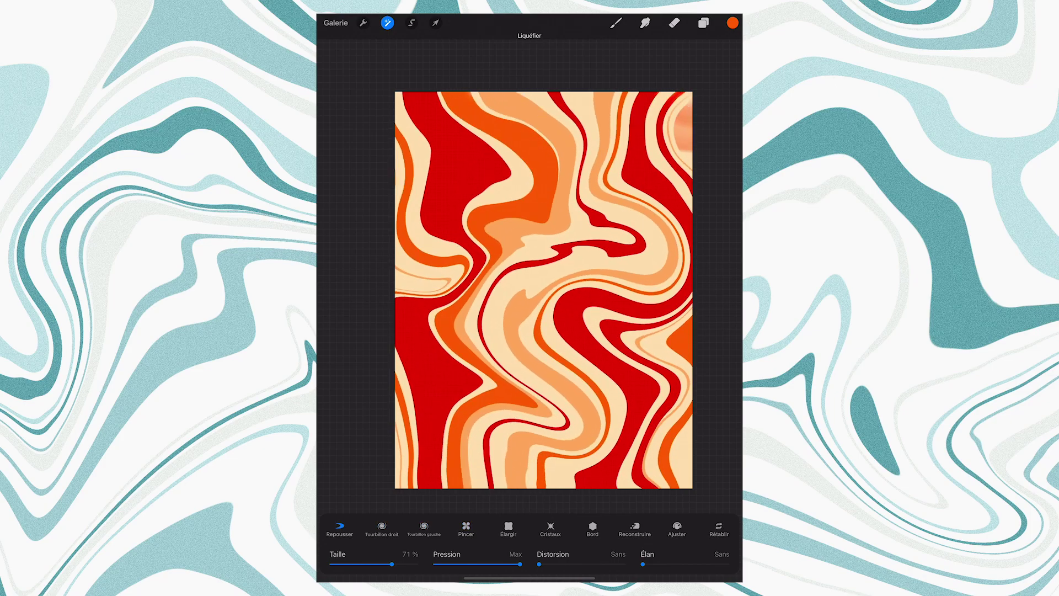
pyautogui.moveTo(612, 176); pyautogui.dragTo(596, 166)
pyautogui.moveTo(545, 419); pyautogui.dragTo(535, 468)
pyautogui.moveTo(634, 386); pyautogui.dragTo(607, 342)
# Twist the centre and upper part of the pattern further with Liquify's left twirl.
pyautogui.click(424, 528)
pyautogui.moveTo(518, 259)
pyautogui.mouseDown()
pyautogui.moveTo(513, 276)
pyautogui.moveTo(552, 177)
pyautogui.moveTo(634, 138)
pyautogui.mouseUp()
pyautogui.moveTo(552, 193); pyautogui.dragTo(606, 155)
pyautogui.click(363, 23)
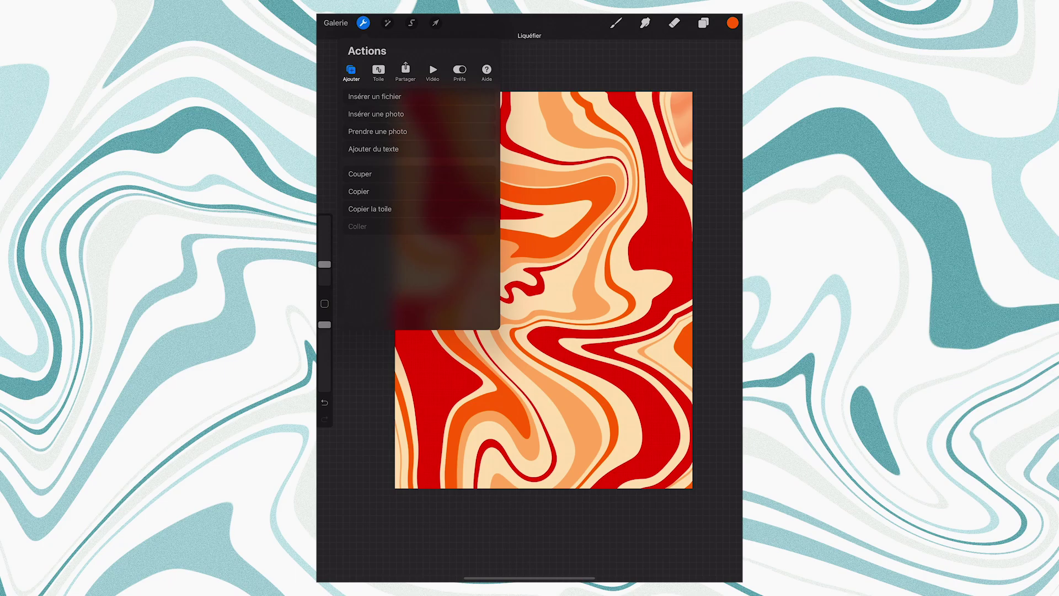
pyautogui.click(405, 70)
pyautogui.click(357, 163)
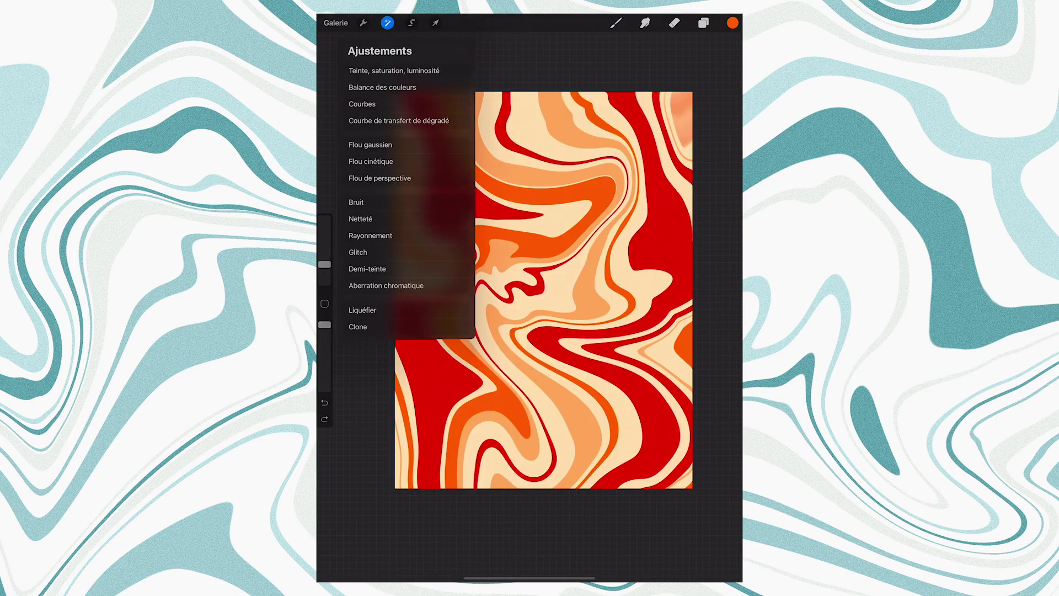
# Apply the Noise adjustment to the whole layer and raise its amount.
pyautogui.click(357, 202)
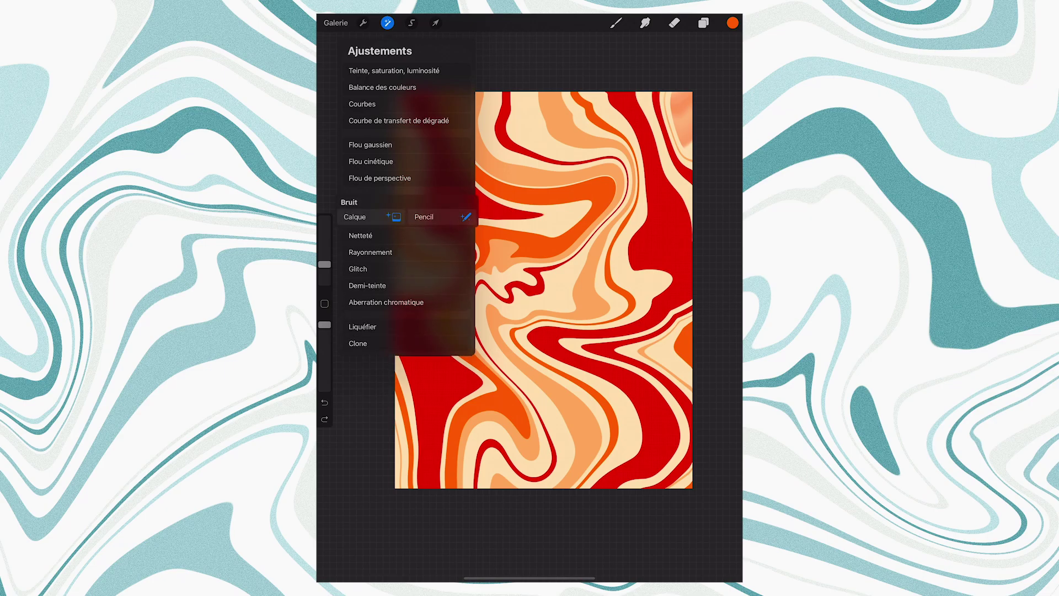
pyautogui.click(354, 217)
pyautogui.moveTo(530, 298); pyautogui.dragTo(584, 298)
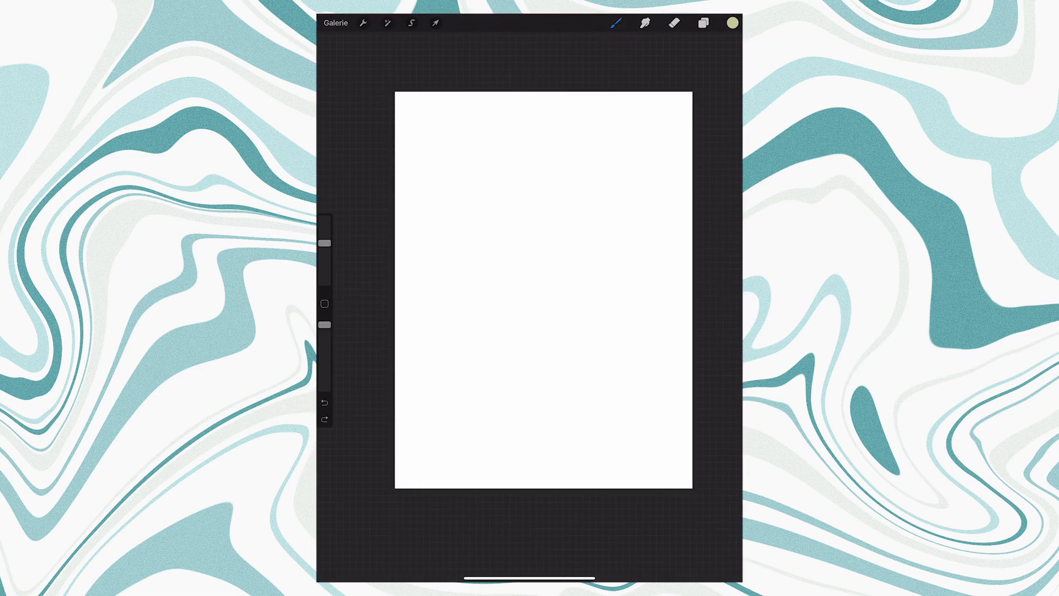
# On a blank white canvas, draw olive green organic blobs at the top centre and in the middle and fill them.
pyautogui.moveTo(502, 105)
pyautogui.mouseDown()
pyautogui.moveTo(475, 123)
pyautogui.moveTo(545, 202)
pyautogui.moveTo(588, 172)
pyautogui.moveTo(600, 122)
pyautogui.moveTo(528, 105)
pyautogui.moveTo(492, 112)
pyautogui.mouseUp()
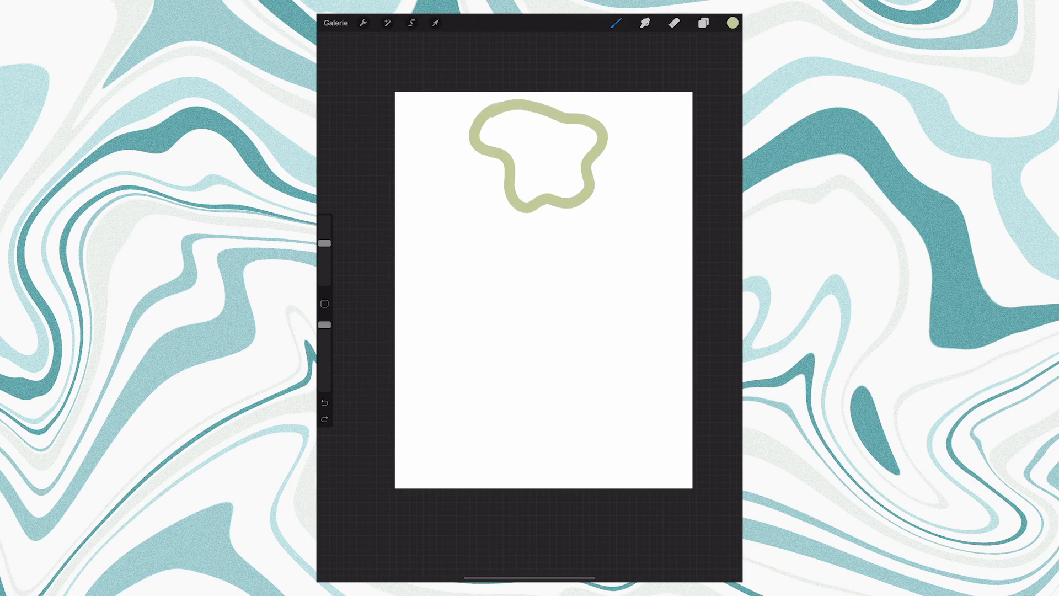
pyautogui.moveTo(732, 23); pyautogui.dragTo(541, 151)
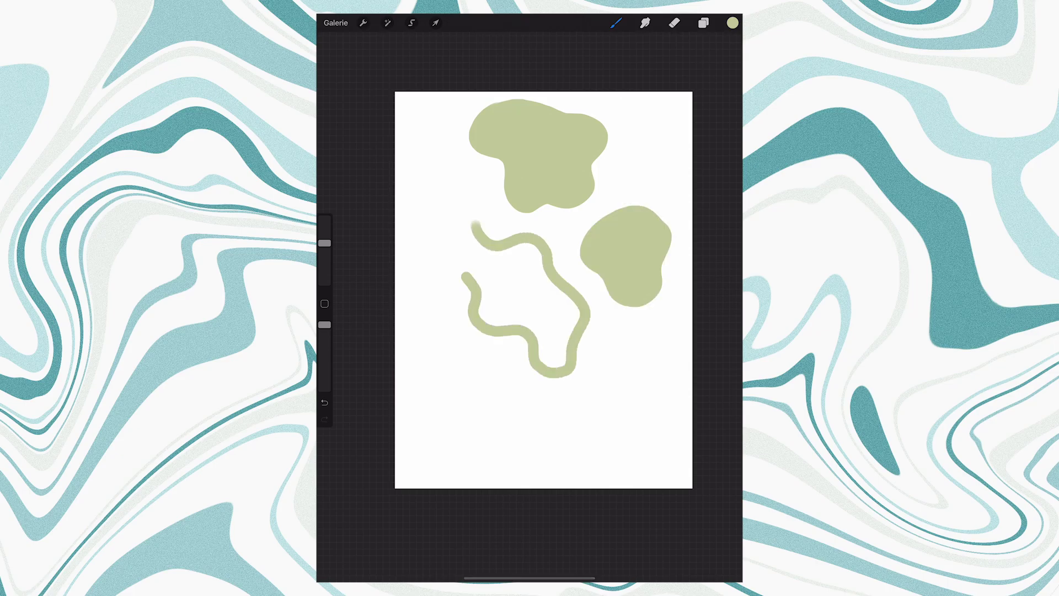
pyautogui.moveTo(469, 278); pyautogui.dragTo(474, 216)
pyautogui.moveTo(733, 22); pyautogui.dragTo(518, 292)
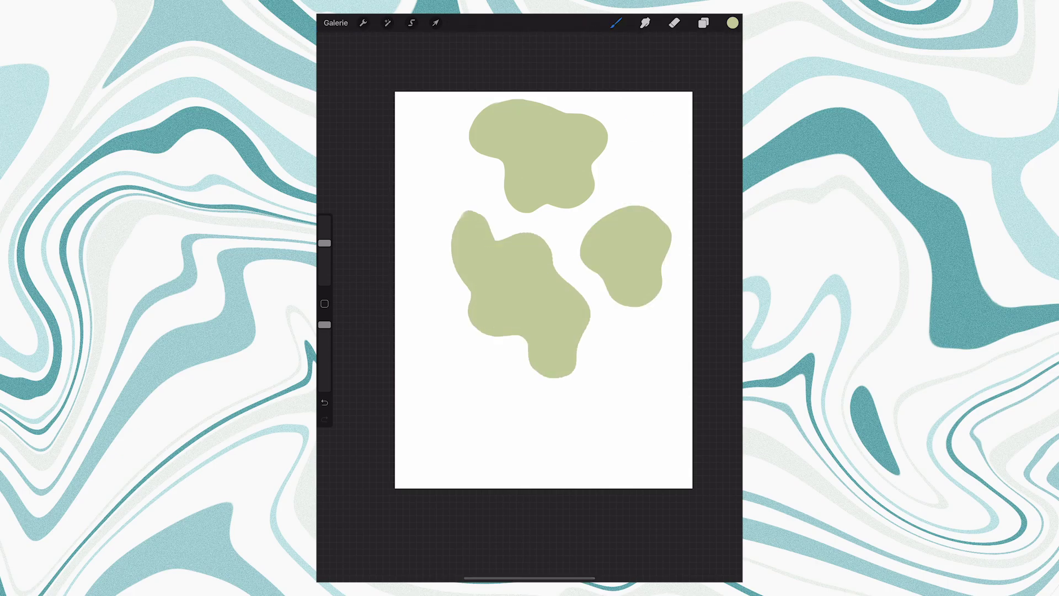
# Draw and fill green blobs in the lower right area, on the upper left edge and in the top right corner.
pyautogui.moveTo(644, 326)
pyautogui.mouseDown()
pyautogui.moveTo(675, 341)
pyautogui.moveTo(644, 326)
pyautogui.mouseUp()
pyautogui.moveTo(733, 23); pyautogui.dragTo(634, 355)
pyautogui.moveTo(403, 216); pyautogui.dragTo(400, 203)
pyautogui.moveTo(732, 23); pyautogui.dragTo(415, 163)
pyautogui.moveTo(653, 106)
pyautogui.mouseDown()
pyautogui.moveTo(657, 174)
pyautogui.moveTo(651, 106)
pyautogui.mouseUp()
pyautogui.moveTo(732, 23); pyautogui.dragTo(648, 138)
pyautogui.moveTo(410, 259); pyautogui.dragTo(408, 264)
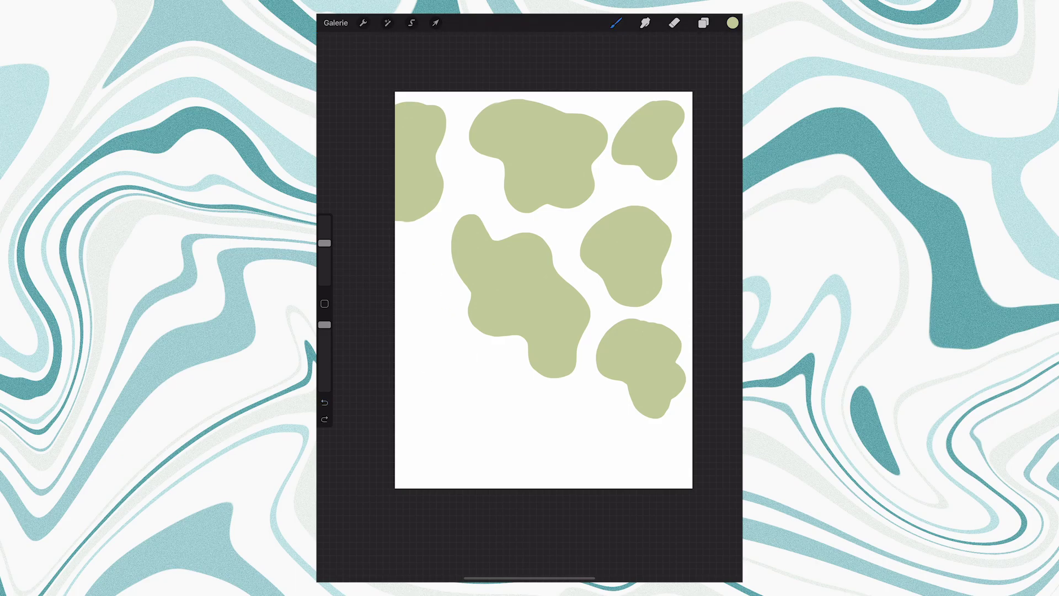
pyautogui.moveTo(411, 259); pyautogui.dragTo(406, 264)
pyautogui.moveTo(733, 23); pyautogui.dragTo(428, 309)
pyautogui.hotkey('ctrl', 'z')
pyautogui.hotkey('ctrl', 'z')
pyautogui.moveTo(473, 355)
pyautogui.mouseDown()
pyautogui.moveTo(449, 390)
pyautogui.moveTo(473, 354)
pyautogui.mouseUp()
pyautogui.moveTo(732, 23); pyautogui.dragTo(505, 397)
pyautogui.hotkey('ctrl', 'z')
# Draw and fill two green blobs cut off by the canvas's right edge, in its upper half and at mid-height.
pyautogui.moveTo(690, 174); pyautogui.dragTo(690, 223)
pyautogui.moveTo(732, 23); pyautogui.dragTo(684, 198)
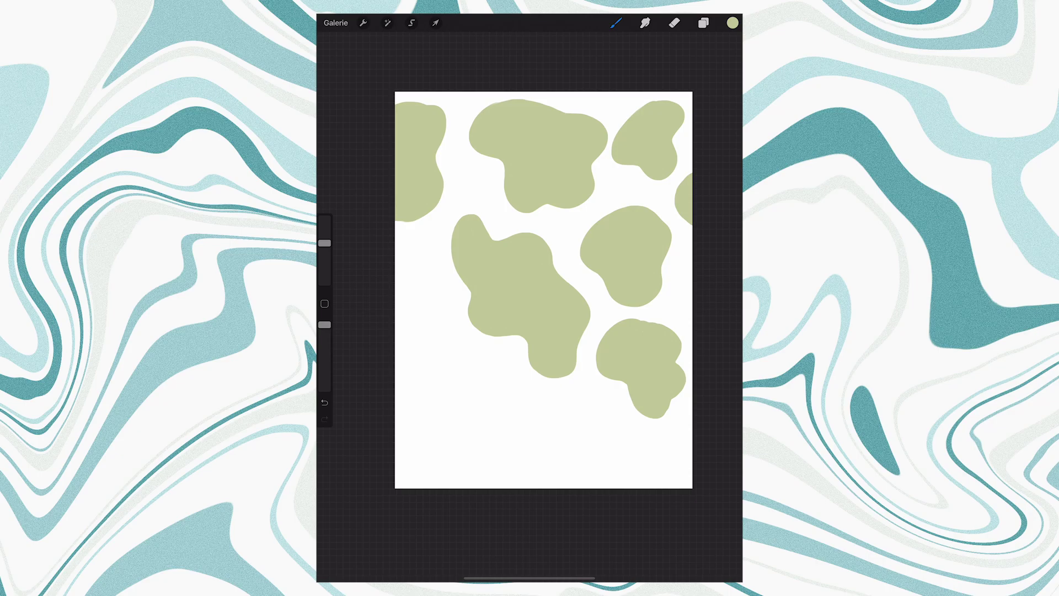
pyautogui.moveTo(690, 258); pyautogui.dragTo(690, 321)
pyautogui.moveTo(732, 22); pyautogui.dragTo(681, 287)
# Draw and fill green blobs at the lower centre-right, at the lower left and on the left edge at mid-height.
pyautogui.moveTo(544, 449)
pyautogui.mouseDown()
pyautogui.moveTo(619, 397)
pyautogui.moveTo(546, 452)
pyautogui.mouseUp()
pyautogui.moveTo(732, 23); pyautogui.dragTo(590, 436)
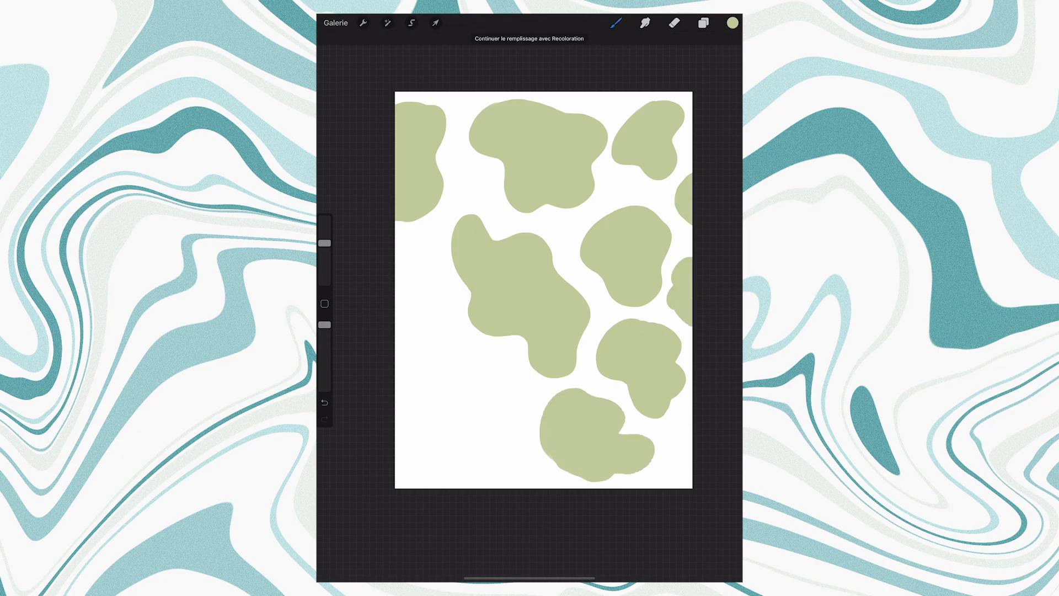
pyautogui.moveTo(436, 380); pyautogui.dragTo(438, 377)
pyautogui.moveTo(732, 23); pyautogui.dragTo(477, 397)
pyautogui.moveTo(396, 263); pyautogui.dragTo(396, 354)
pyautogui.moveTo(732, 23); pyautogui.dragTo(413, 311)
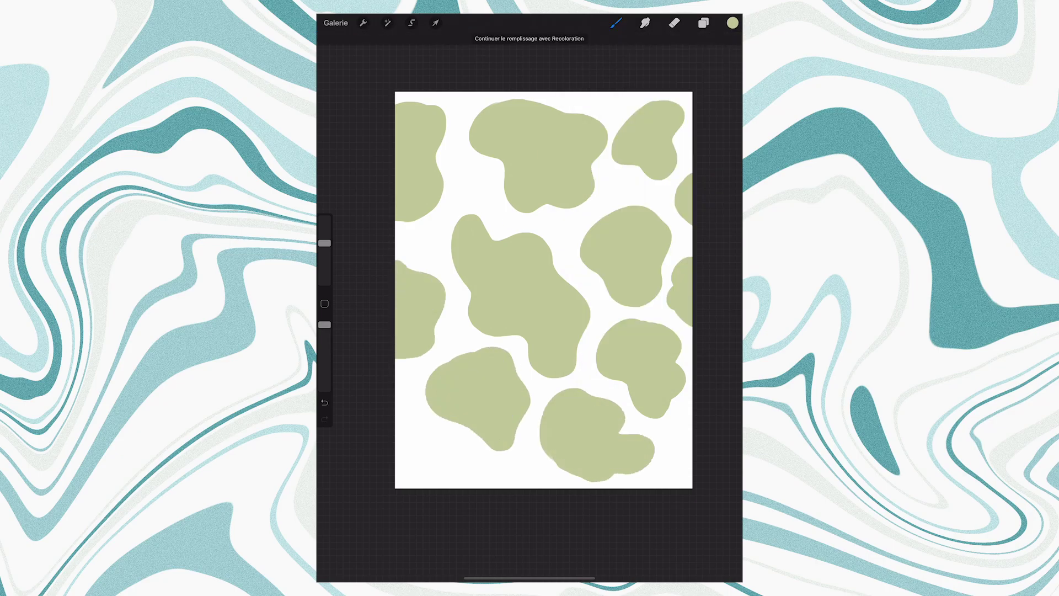
# Fill the remaining gaps in the bottom left corner, along the bottom edge and in the bottom right corner with green blobs.
pyautogui.moveTo(396, 431); pyautogui.dragTo(474, 486)
pyautogui.moveTo(732, 23); pyautogui.dragTo(422, 469)
pyautogui.moveTo(507, 486); pyautogui.dragTo(568, 486)
pyautogui.moveTo(733, 22); pyautogui.dragTo(535, 481)
pyautogui.moveTo(548, 453); pyautogui.dragTo(558, 466)
pyautogui.moveTo(691, 433); pyautogui.dragTo(668, 473)
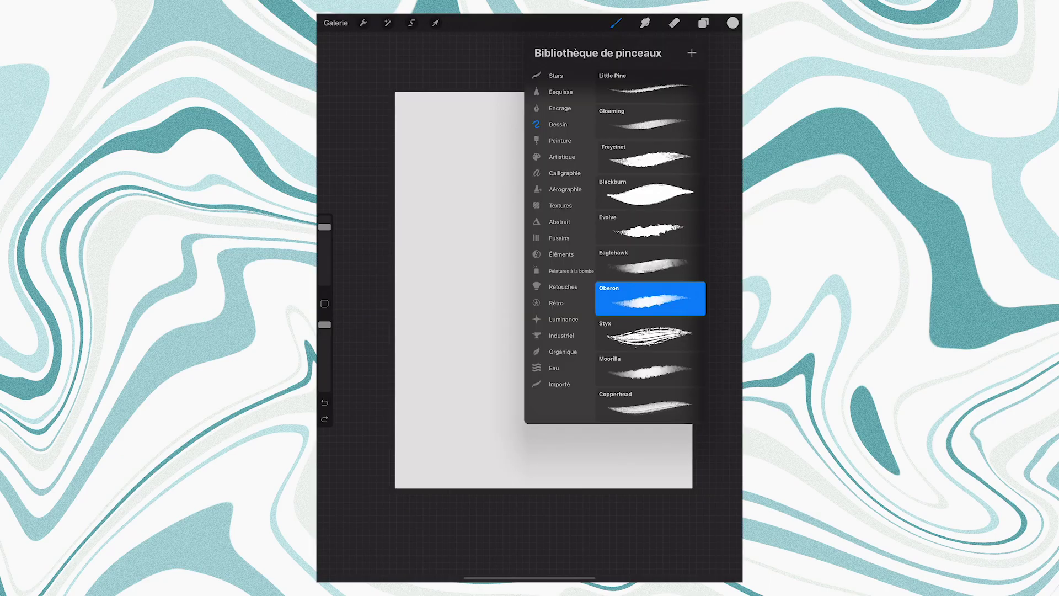
# Draw four pale grey five-petal flower outlines with the Freycinet brush, two in the left half and two in the right half of the canvas.
pyautogui.click(649, 157)
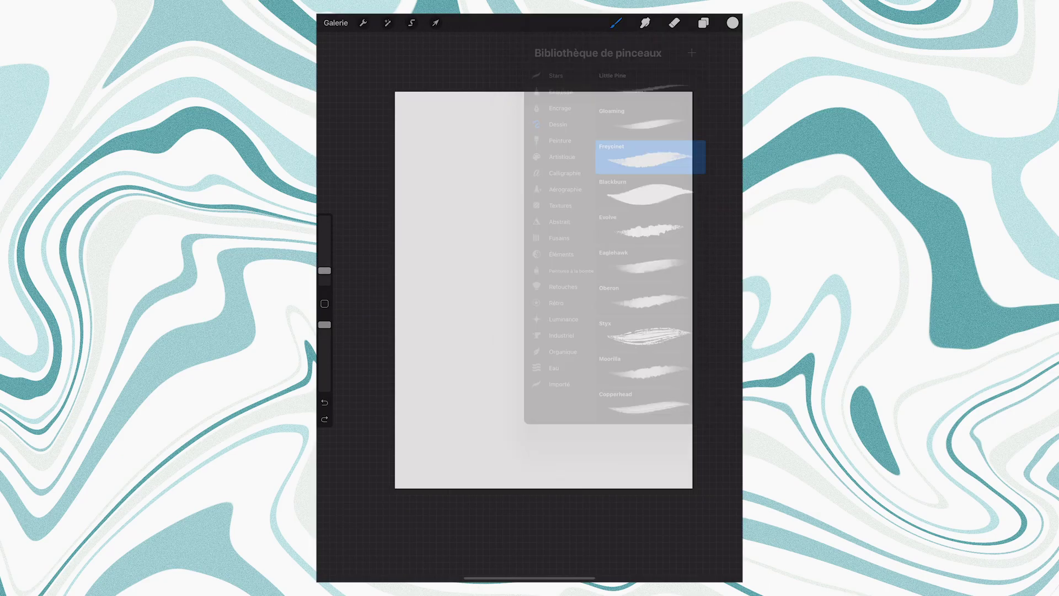
pyautogui.moveTo(468, 216)
pyautogui.mouseDown()
pyautogui.moveTo(479, 158)
pyautogui.moveTo(499, 213)
pyautogui.moveTo(548, 185)
pyautogui.moveTo(521, 224)
pyautogui.moveTo(532, 280)
pyautogui.moveTo(496, 248)
pyautogui.moveTo(464, 284)
pyautogui.moveTo(455, 240)
pyautogui.moveTo(469, 209)
pyautogui.mouseUp()
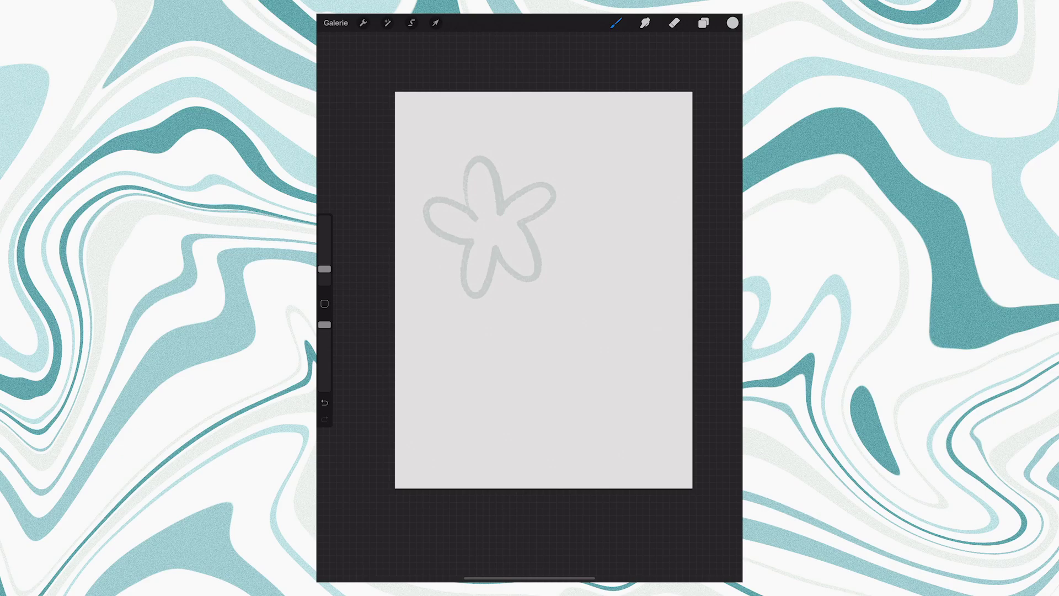
pyautogui.moveTo(627, 145)
pyautogui.mouseDown()
pyautogui.moveTo(617, 164)
pyautogui.moveTo(675, 185)
pyautogui.moveTo(659, 128)
pyautogui.moveTo(629, 144)
pyautogui.mouseUp()
pyautogui.moveTo(593, 306)
pyautogui.mouseDown()
pyautogui.moveTo(654, 320)
pyautogui.moveTo(617, 364)
pyautogui.moveTo(593, 306)
pyautogui.mouseUp()
pyautogui.moveTo(466, 368)
pyautogui.mouseDown()
pyautogui.moveTo(459, 387)
pyautogui.moveTo(499, 386)
pyautogui.moveTo(468, 369)
pyautogui.mouseUp()
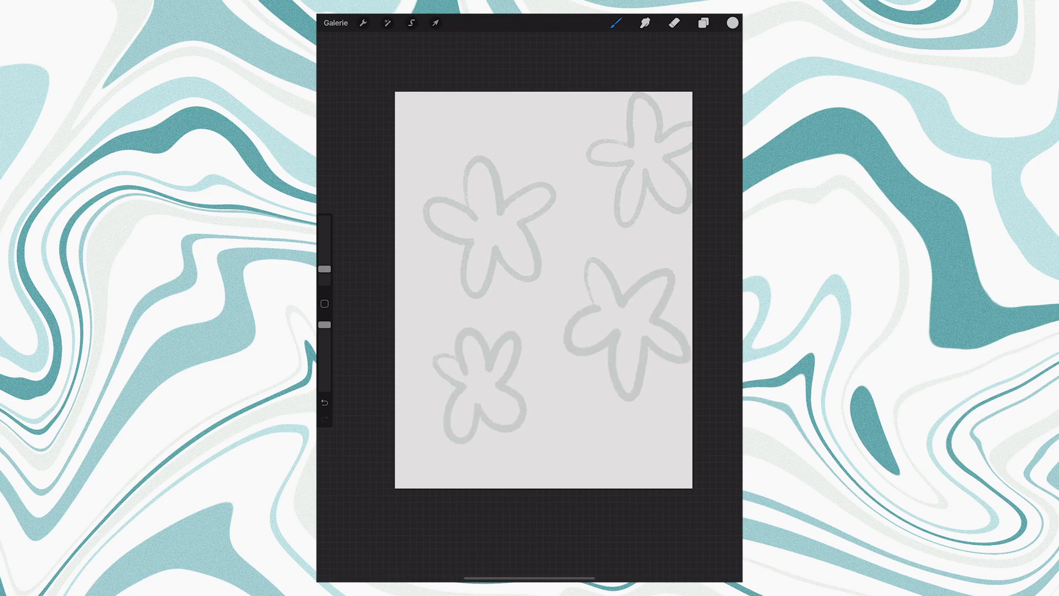
# Draw grey flower outlines cut off by the canvas's bottom edge at the lower right, the top edge and the top left corner.
pyautogui.moveTo(578, 409); pyautogui.dragTo(593, 475)
pyautogui.moveTo(504, 487)
pyautogui.mouseDown()
pyautogui.moveTo(551, 441)
pyautogui.moveTo(665, 487)
pyautogui.mouseUp()
pyautogui.hotkey('ctrl', 'z')
pyautogui.moveTo(577, 464); pyautogui.dragTo(549, 484)
pyautogui.moveTo(506, 95); pyautogui.dragTo(542, 95)
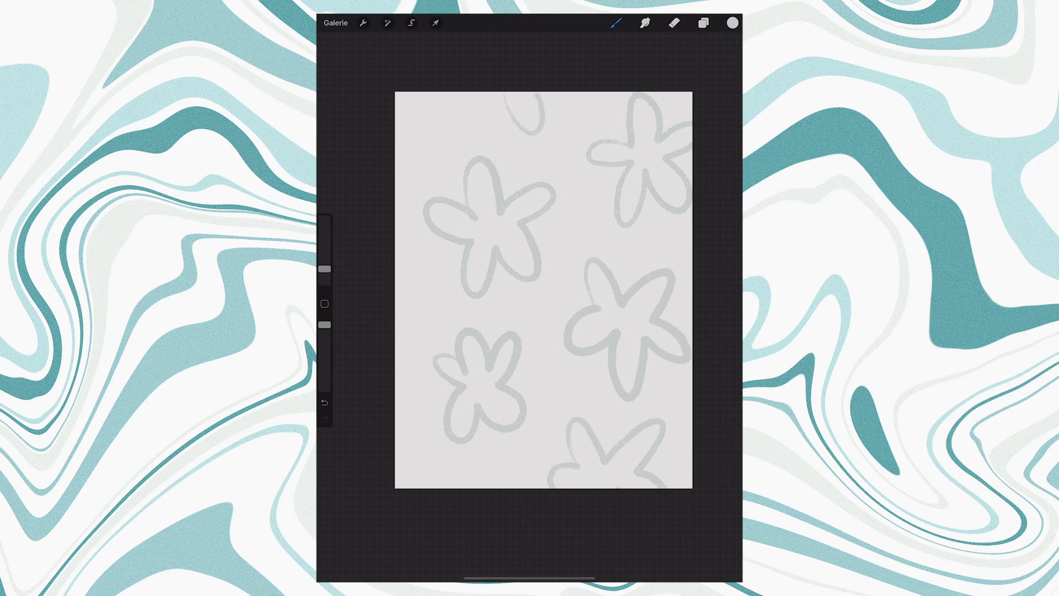
pyautogui.moveTo(397, 136); pyautogui.dragTo(452, 92)
pyautogui.moveTo(397, 277); pyautogui.dragTo(400, 330)
pyautogui.hotkey('ctrl', 'z')
pyautogui.moveTo(401, 454)
pyautogui.mouseDown()
pyautogui.moveTo(414, 487)
pyautogui.moveTo(509, 487)
pyautogui.mouseUp()
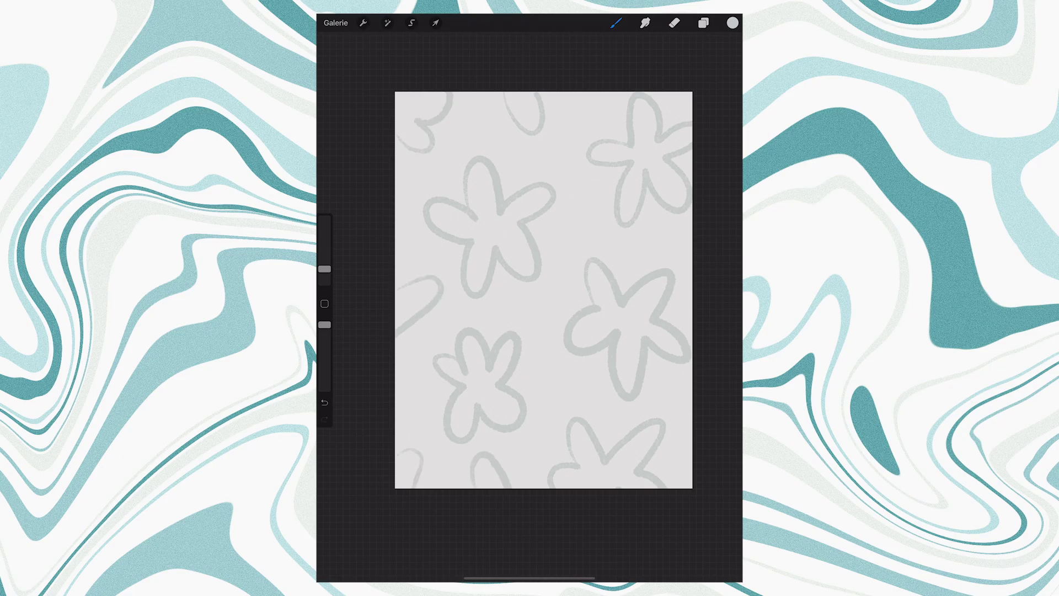
pyautogui.hotkey('ctrl', 'z')
pyautogui.hotkey('ctrl', 'z')
pyautogui.hotkey('ctrl', 'z')
# Draw a cut-off petal on the canvas's bottom edge and a partial flower on its left edge at mid-height.
pyautogui.moveTo(463, 470); pyautogui.dragTo(488, 487)
pyautogui.moveTo(420, 248); pyautogui.dragTo(397, 364)
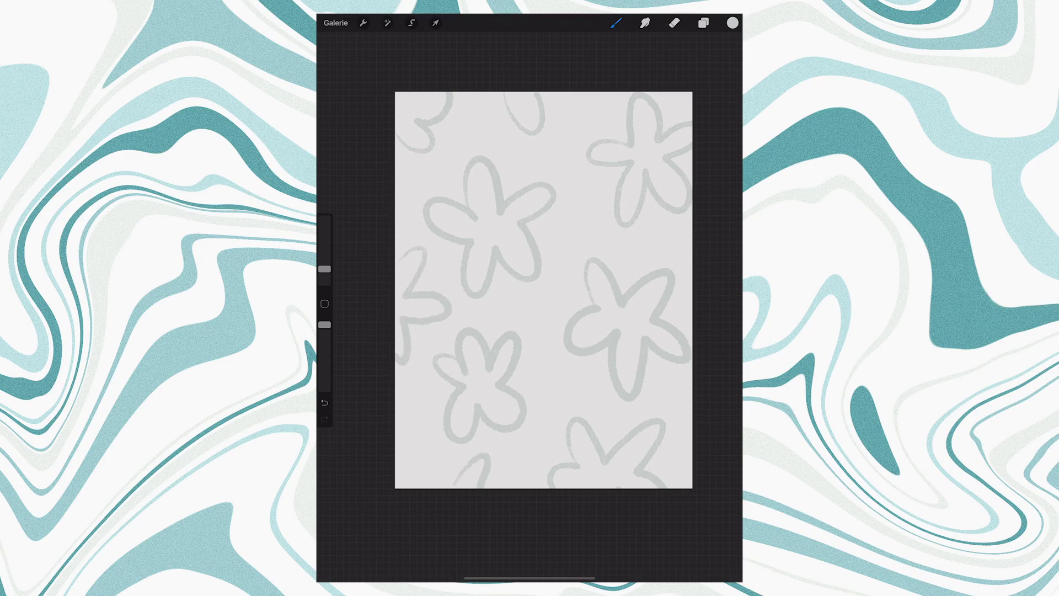
# Choose a blue-grey colour and draw a smaller flower inside the upper left and mid-right flower outlines.
pyautogui.click(732, 23)
pyautogui.moveTo(470, 215)
pyautogui.mouseDown()
pyautogui.moveTo(496, 209)
pyautogui.moveTo(473, 205)
pyautogui.moveTo(490, 221)
pyautogui.moveTo(538, 190)
pyautogui.moveTo(490, 229)
pyautogui.moveTo(479, 278)
pyautogui.moveTo(472, 223)
pyautogui.moveTo(450, 204)
pyautogui.moveTo(479, 220)
pyautogui.mouseUp()
pyautogui.hotkey('ctrl', 'z')
pyautogui.moveTo(619, 308)
pyautogui.mouseDown()
pyautogui.moveTo(600, 279)
pyautogui.moveTo(622, 316)
pyautogui.moveTo(613, 329)
pyautogui.moveTo(626, 386)
pyautogui.moveTo(635, 319)
pyautogui.moveTo(664, 281)
pyautogui.moveTo(623, 307)
pyautogui.mouseUp()
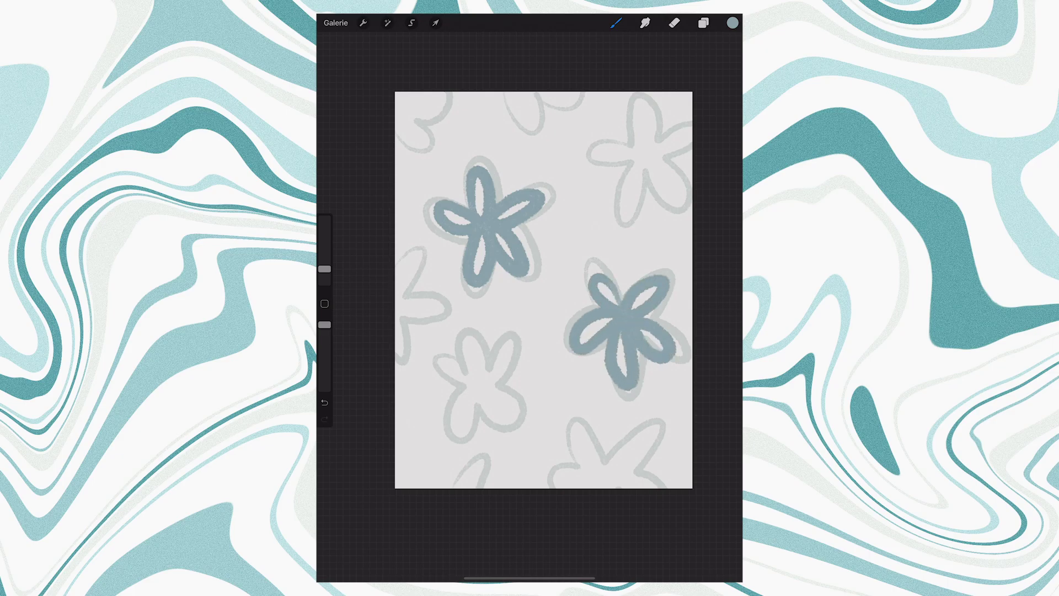
# Draw smaller blue-grey flowers inside the remaining flower outlines, including those cut off by the canvas edges.
pyautogui.moveTo(635, 160)
pyautogui.mouseDown()
pyautogui.moveTo(665, 161)
pyautogui.moveTo(688, 124)
pyautogui.moveTo(634, 160)
pyautogui.mouseUp()
pyautogui.moveTo(598, 485)
pyautogui.mouseDown()
pyautogui.moveTo(654, 436)
pyautogui.moveTo(574, 472)
pyautogui.moveTo(592, 484)
pyautogui.mouseUp()
pyautogui.moveTo(474, 386)
pyautogui.mouseDown()
pyautogui.moveTo(513, 344)
pyautogui.moveTo(435, 364)
pyautogui.mouseUp()
pyautogui.moveTo(529, 126); pyautogui.dragTo(568, 99)
pyautogui.moveTo(397, 113)
pyautogui.mouseDown()
pyautogui.moveTo(435, 102)
pyautogui.moveTo(413, 142)
pyautogui.mouseUp()
pyautogui.moveTo(422, 251)
pyautogui.mouseDown()
pyautogui.moveTo(402, 298)
pyautogui.moveTo(441, 309)
pyautogui.mouseUp()
pyautogui.moveTo(458, 485); pyautogui.dragTo(488, 461)
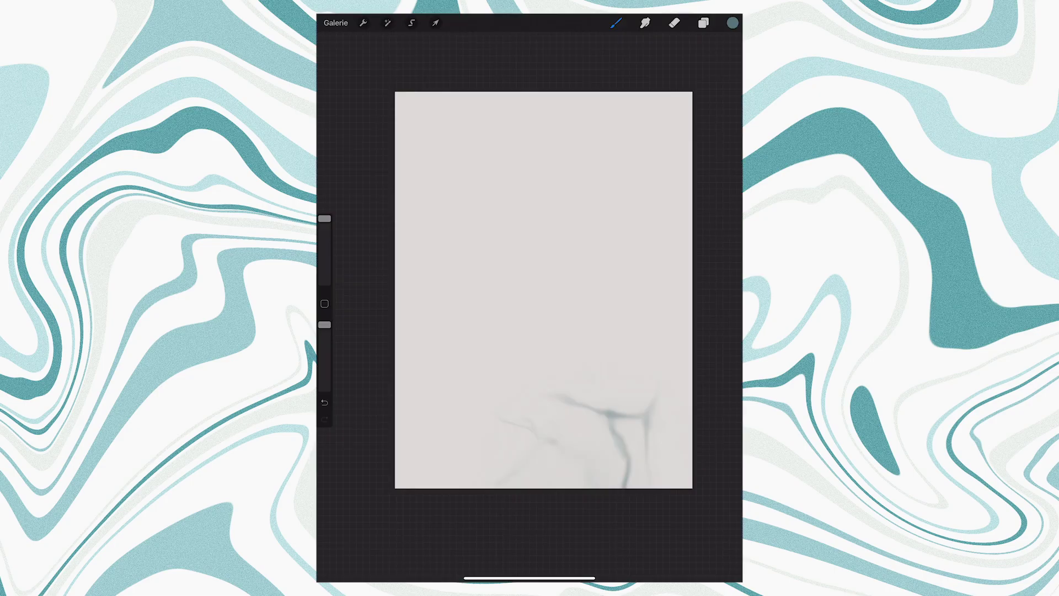
# Undo the last marble stroke and paint blue-grey marble veins over the whole blank canvas.
pyautogui.hotkey('ctrl', 'z')
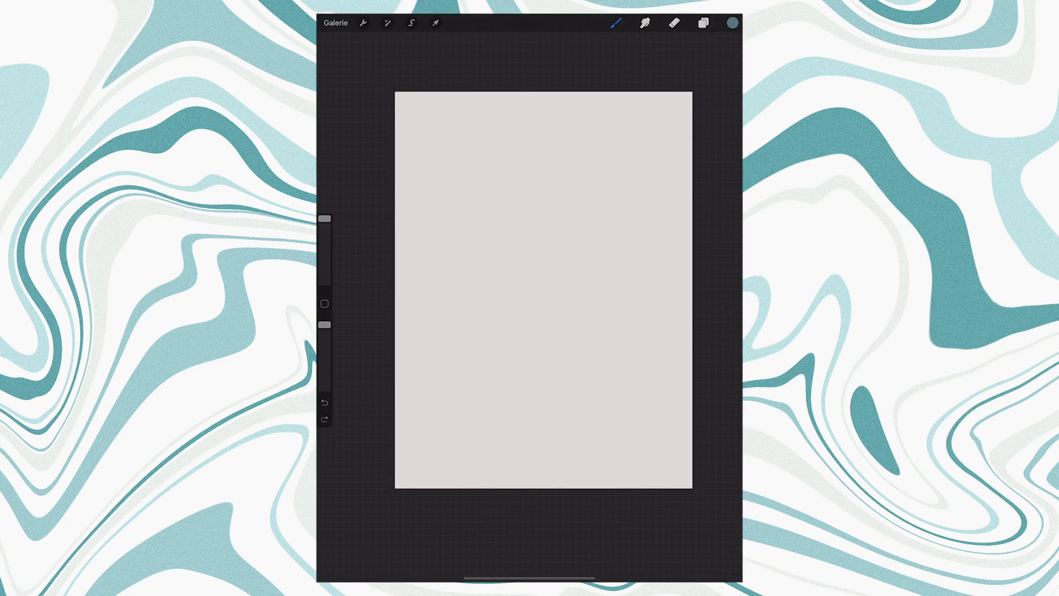
pyautogui.click(615, 22)
pyautogui.click(560, 254)
pyautogui.moveTo(512, 110)
pyautogui.mouseDown()
pyautogui.moveTo(684, 138)
pyautogui.moveTo(678, 325)
pyautogui.moveTo(551, 391)
pyautogui.moveTo(474, 474)
pyautogui.moveTo(496, 265)
pyautogui.moveTo(468, 110)
pyautogui.moveTo(486, 166)
pyautogui.moveTo(607, 309)
pyautogui.mouseUp()
pyautogui.moveTo(524, 419)
pyautogui.mouseDown()
pyautogui.moveTo(579, 392)
pyautogui.moveTo(684, 474)
pyautogui.mouseUp()
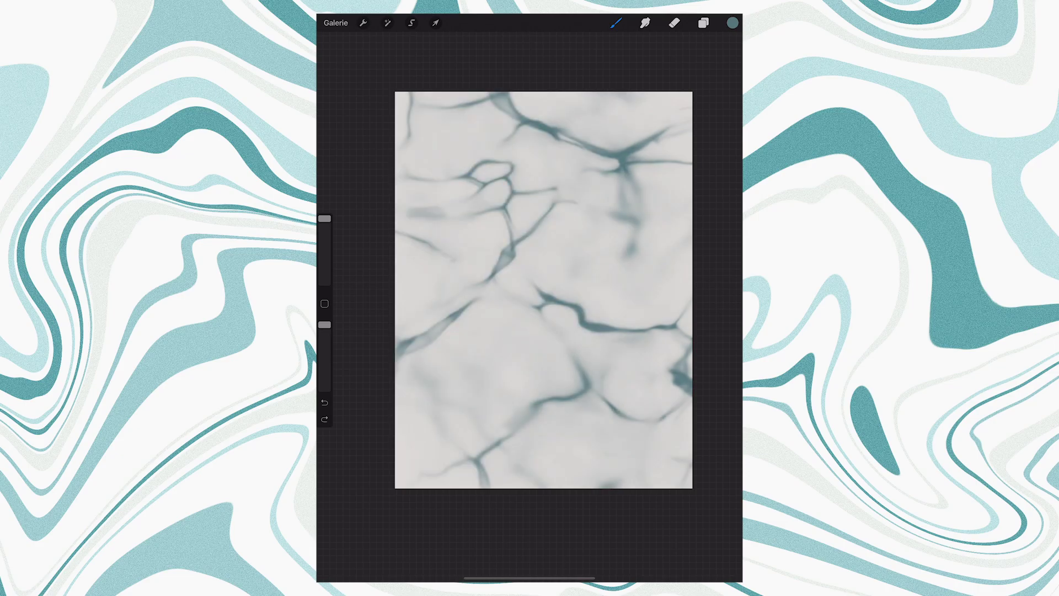
pyautogui.moveTo(324, 219); pyautogui.dragTo(324, 234)
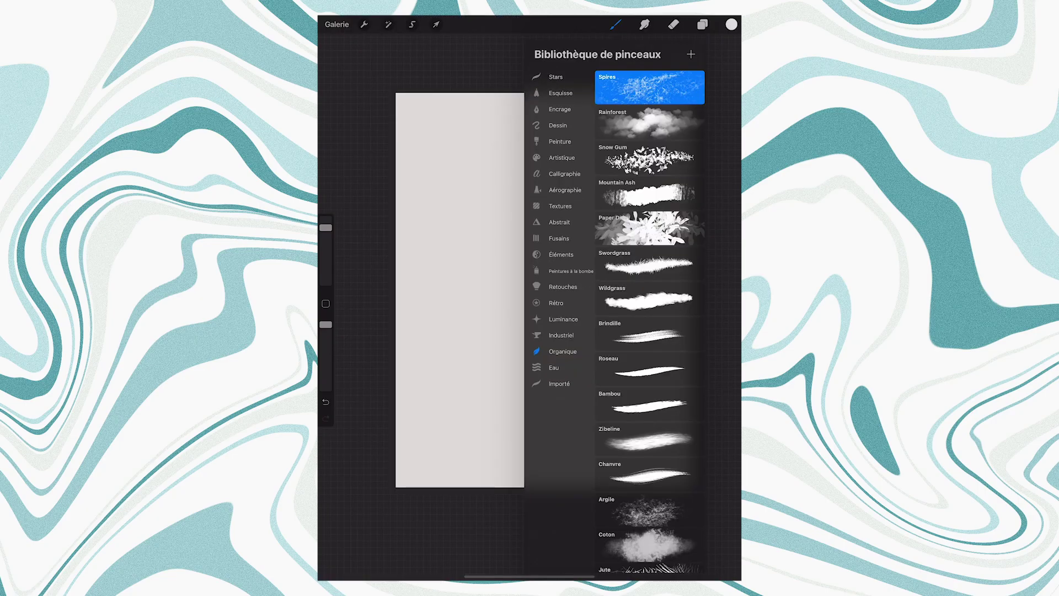
# Select the Rainforest brush from the Organique set and set the paint colour to off-white #fffffb.
pyautogui.click(650, 121)
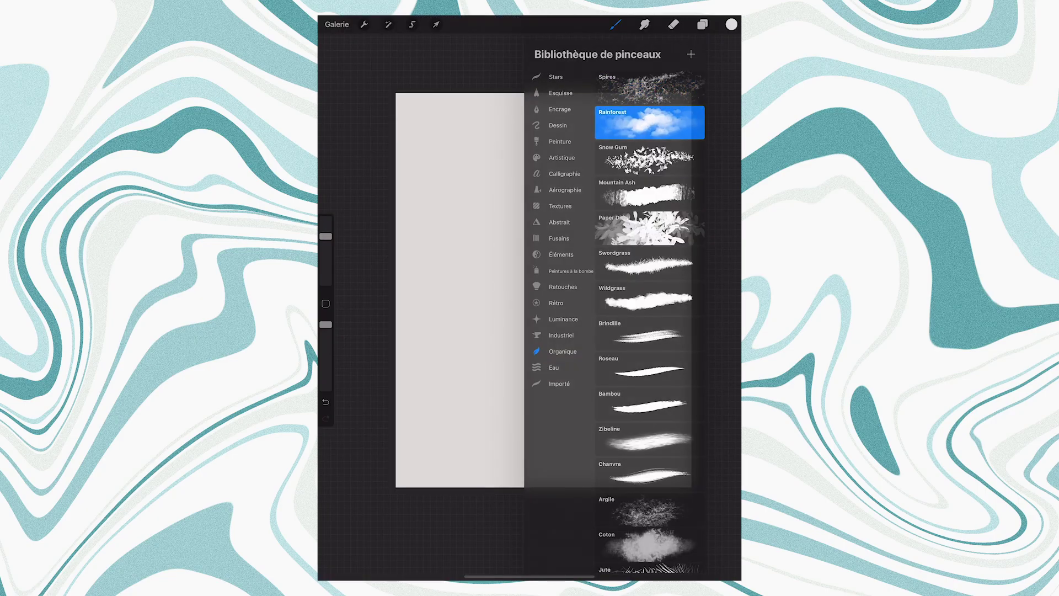
pyautogui.press('Escape')
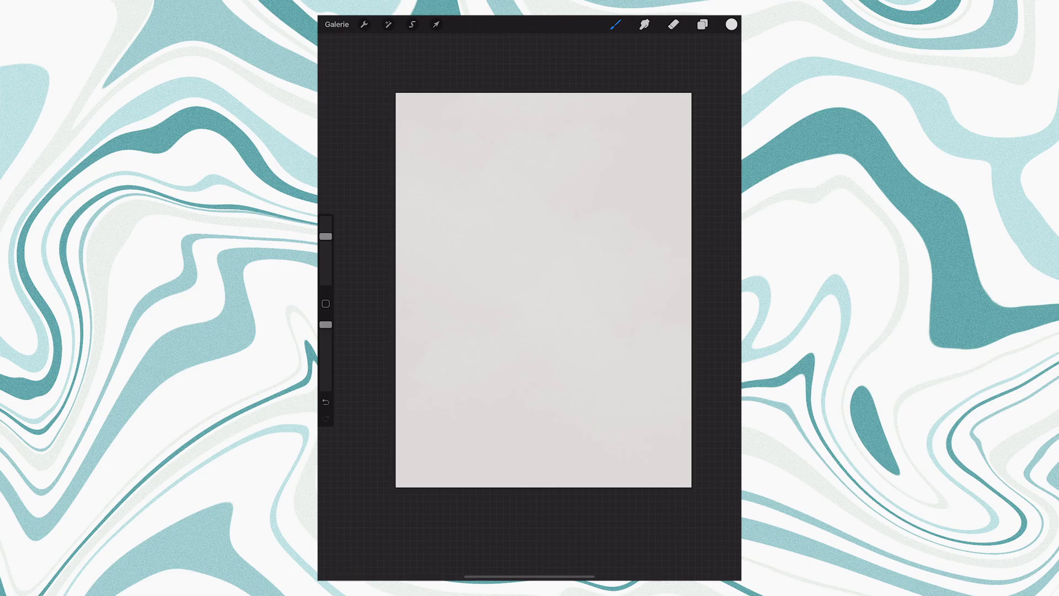
pyautogui.click(731, 24)
pyautogui.click(721, 318)
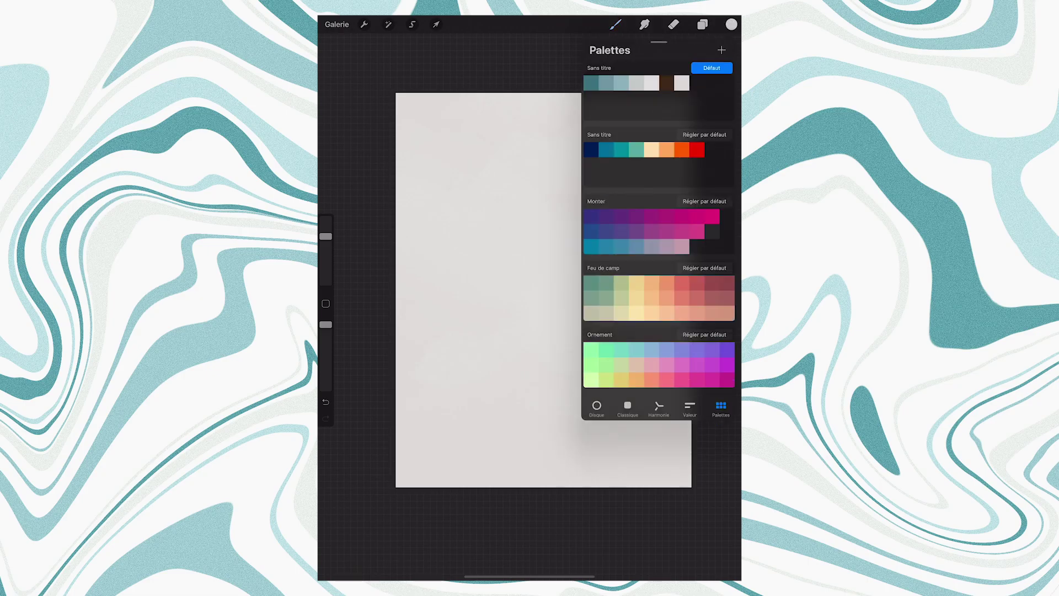
pyautogui.click(689, 408)
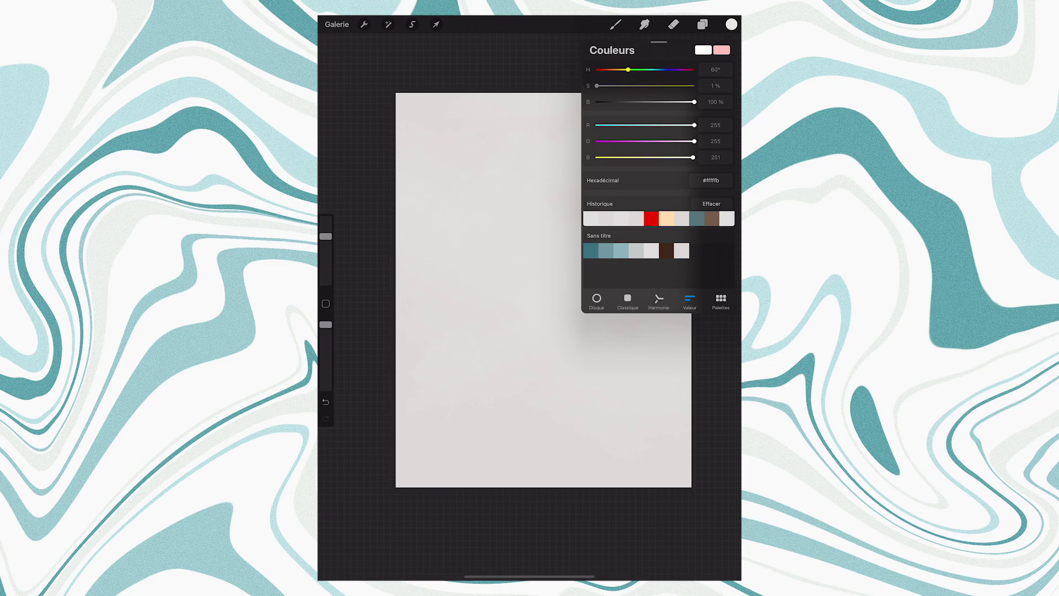
# Reduce the brush size and paint white clouds at the right centre, on the left side and across the lower right of the canvas.
pyautogui.click(615, 24)
pyautogui.moveTo(325, 236); pyautogui.dragTo(326, 259)
pyautogui.moveTo(518, 298)
pyautogui.mouseDown()
pyautogui.moveTo(573, 295)
pyautogui.moveTo(681, 226)
pyautogui.mouseUp()
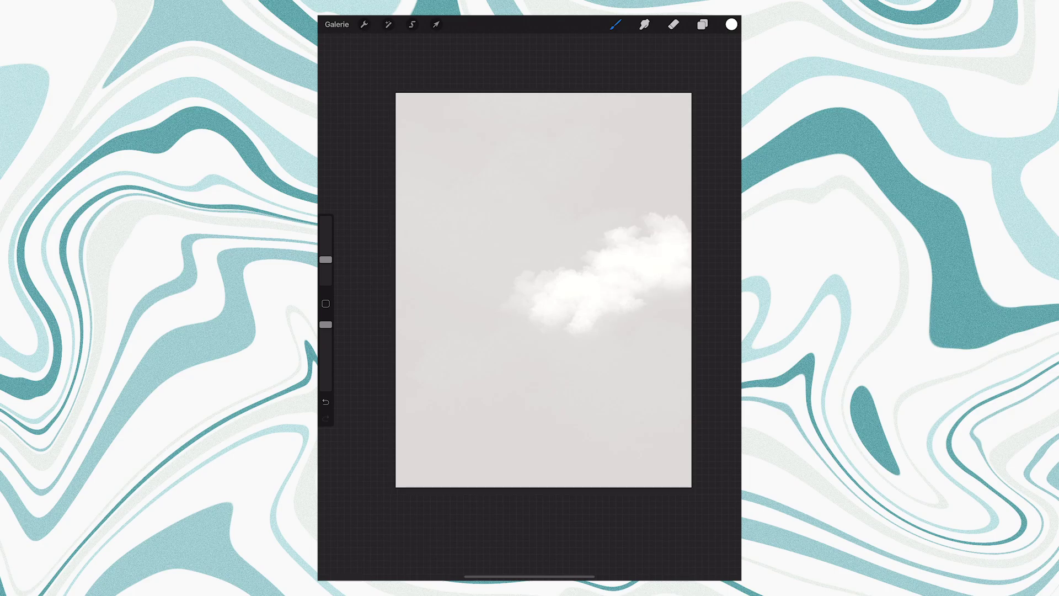
pyautogui.moveTo(408, 339); pyautogui.dragTo(457, 309)
pyautogui.moveTo(521, 378)
pyautogui.mouseDown()
pyautogui.moveTo(656, 347)
pyautogui.moveTo(684, 364)
pyautogui.mouseUp()
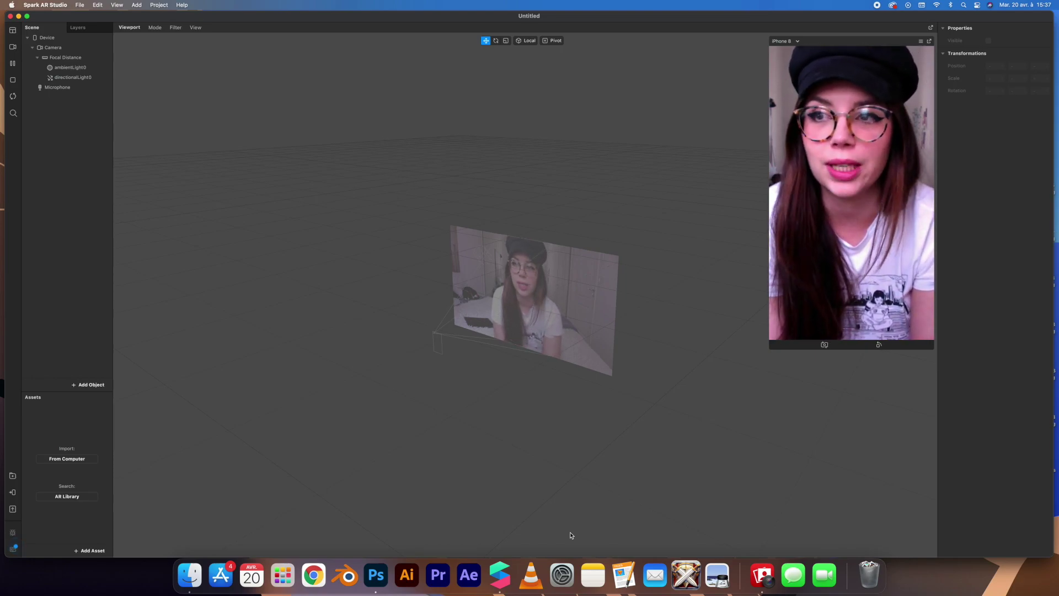
# In Spark AR Studio, import the four pattern images as textures and enable No compression for all of them.
pyautogui.click(190, 582)
pyautogui.moveTo(634, 142); pyautogui.dragTo(90, 507)
pyautogui.click(90, 419)
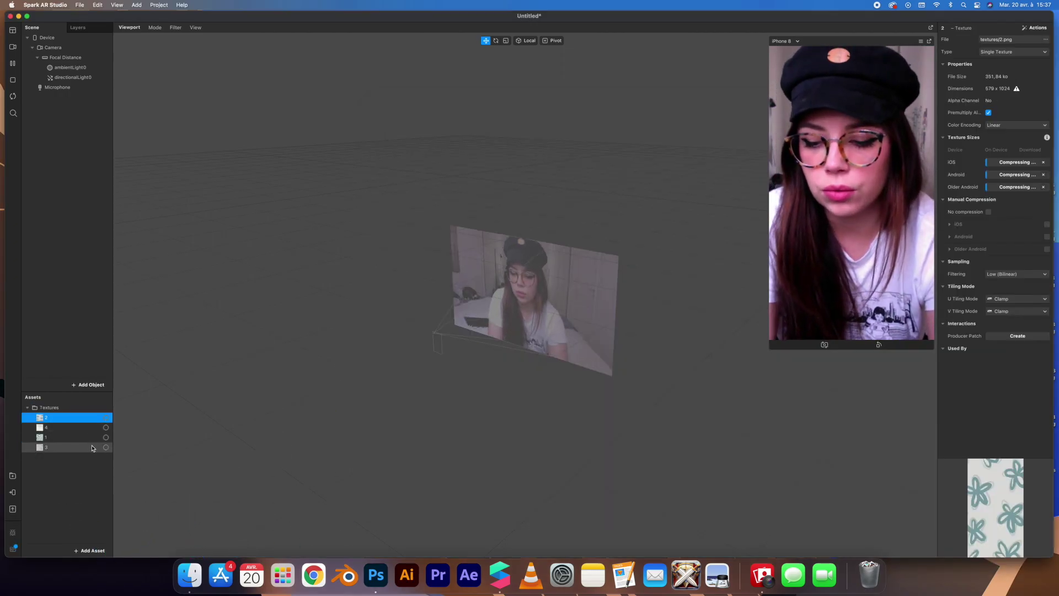
pyautogui.keyDown('shift'); pyautogui.click(93, 448); pyautogui.keyUp('shift')
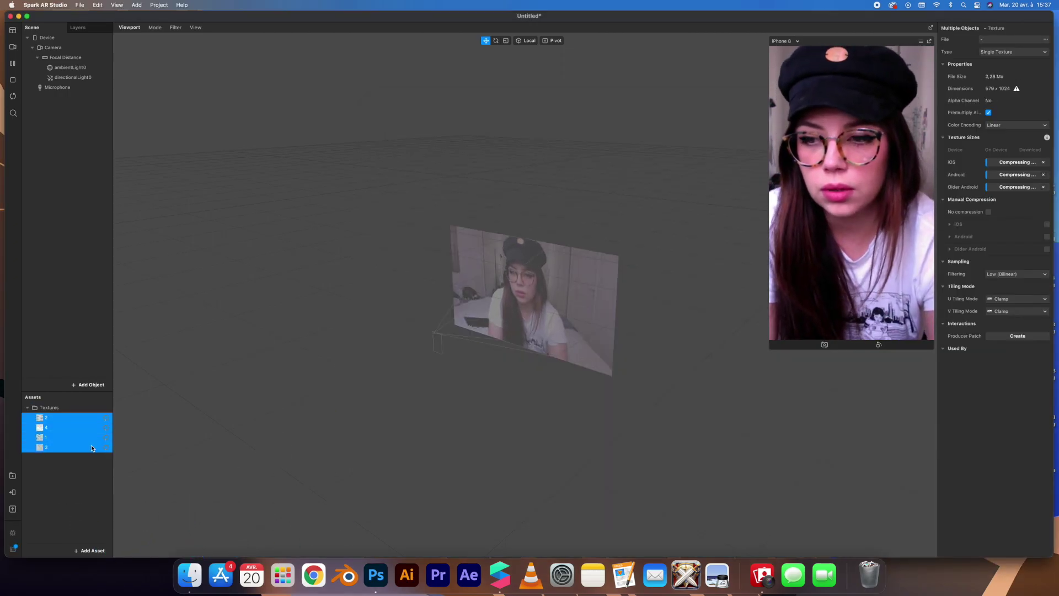
pyautogui.click(988, 212)
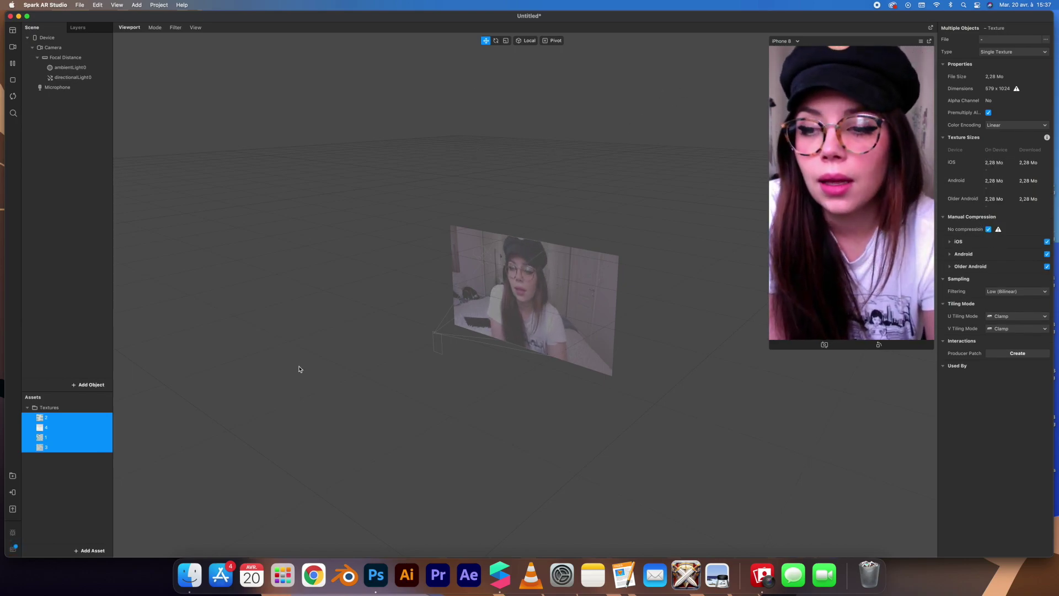
# Insert a rectangle into the scene and rename it background1.
pyautogui.click(103, 386)
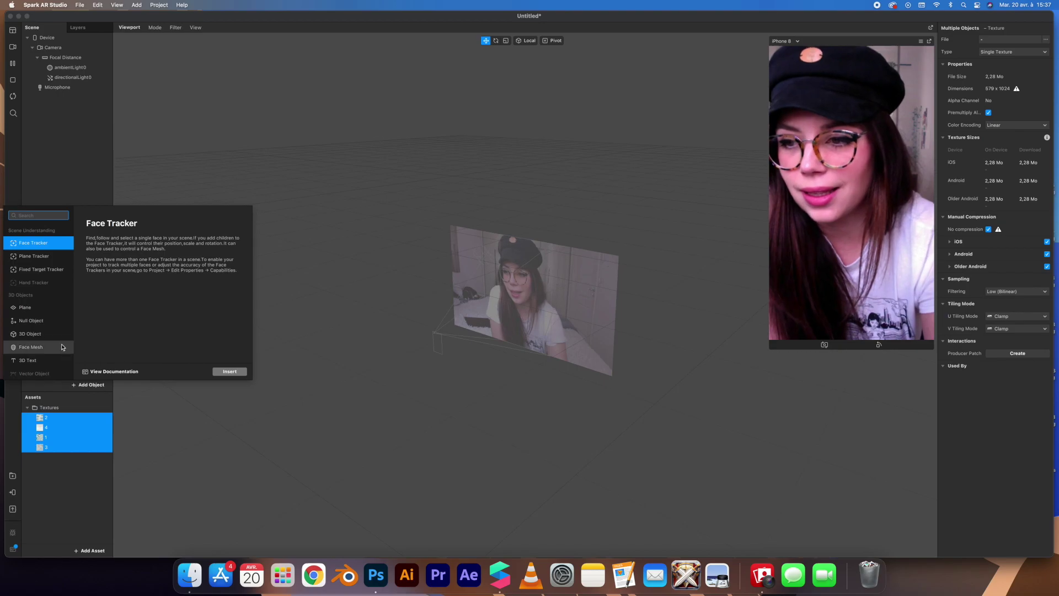
pyautogui.scroll(-2, 44, 331)
pyautogui.click(39, 326)
pyautogui.click(229, 371)
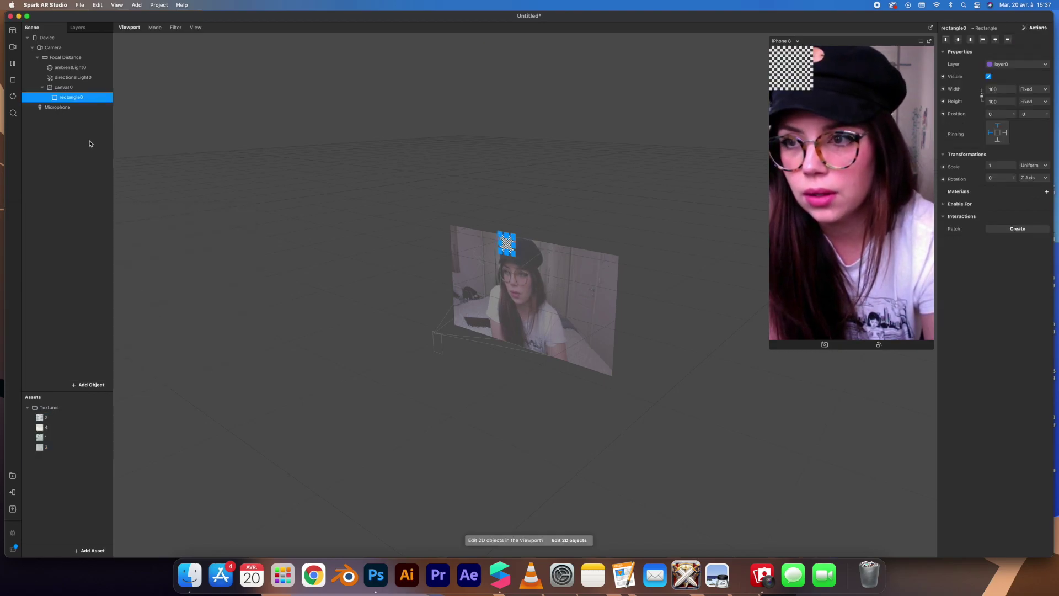
pyautogui.doubleClick(75, 98)
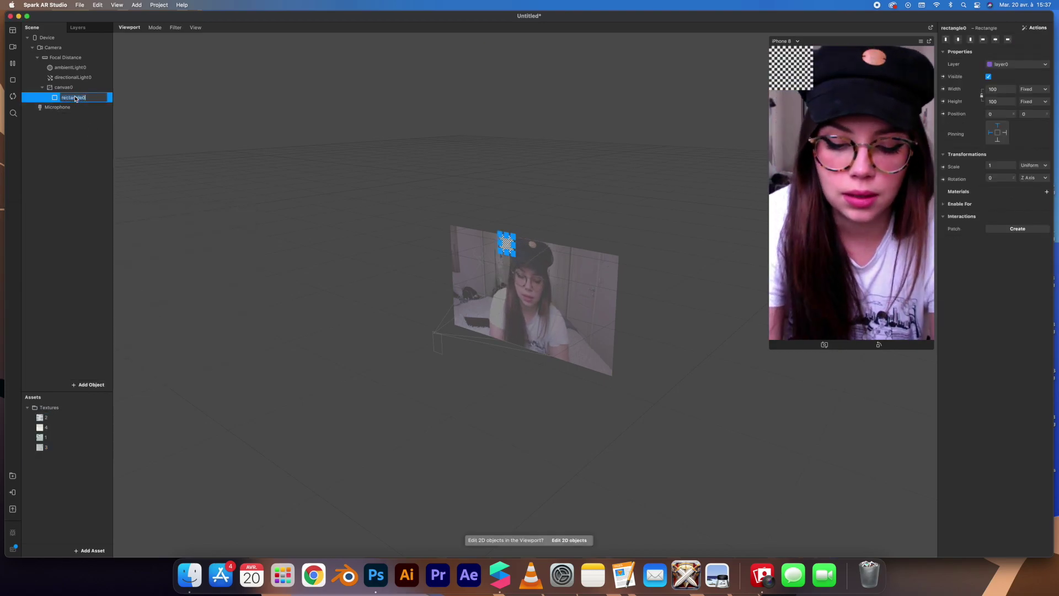
pyautogui.write('backgro')
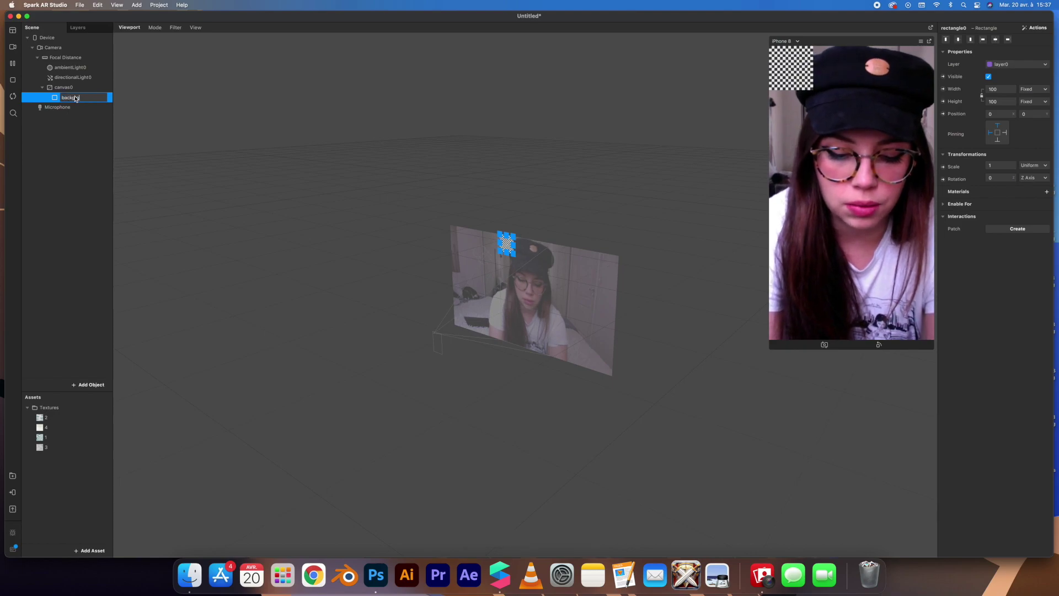
pyautogui.write('und1')
pyautogui.press('Return')
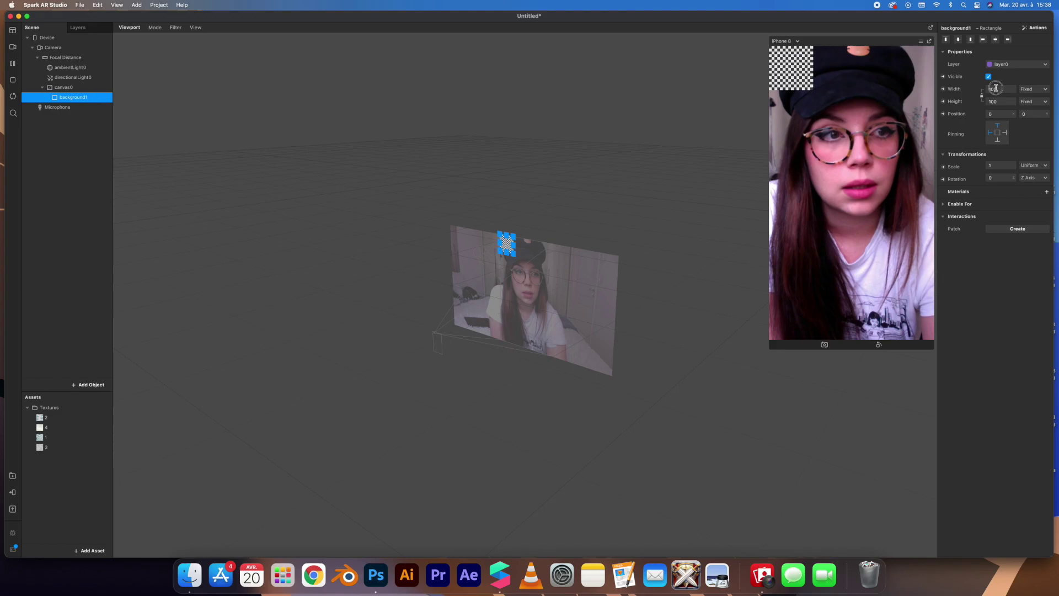
# Make the background1 rectangle fill the screen's width and height, and add a new material to it.
pyautogui.click(996, 99)
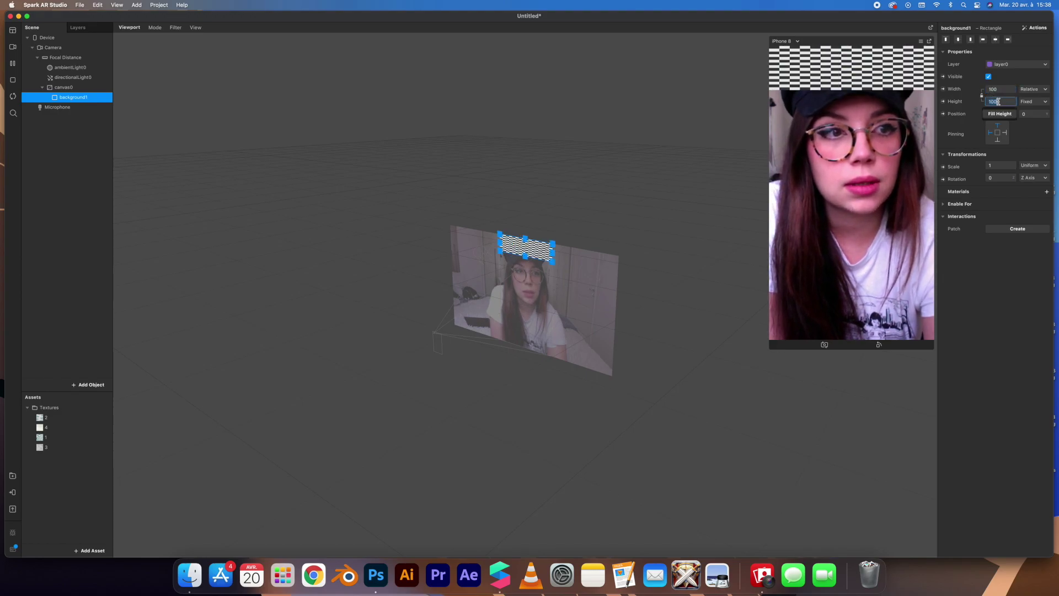
pyautogui.click(999, 105)
pyautogui.click(1046, 191)
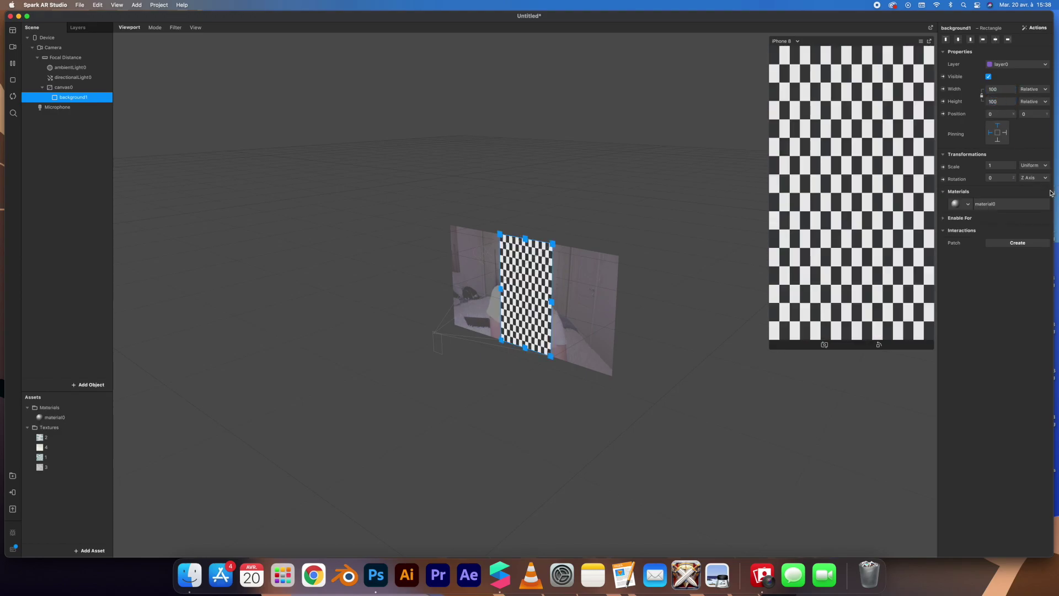
# Rename the new material background1, set its shader type to Flat and assign texture 1 to it.
pyautogui.doubleClick(57, 418)
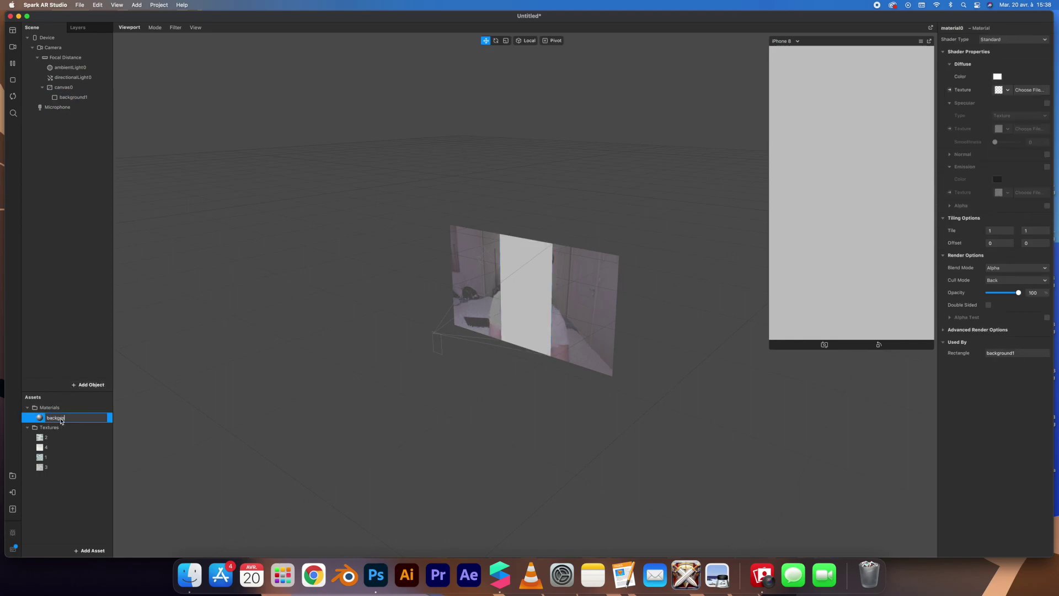
pyautogui.press('Return')
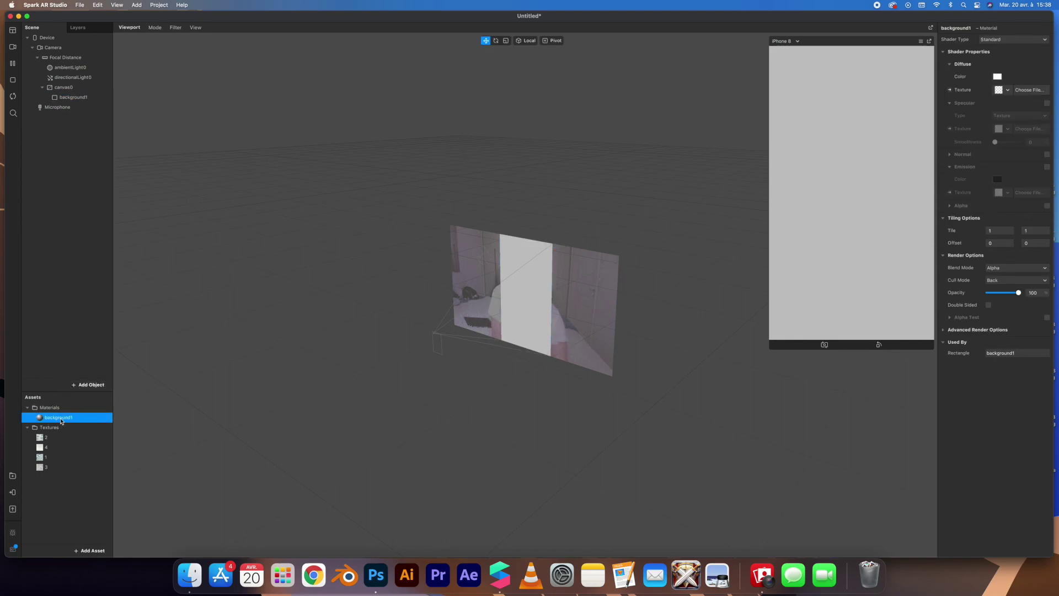
pyautogui.click(993, 40)
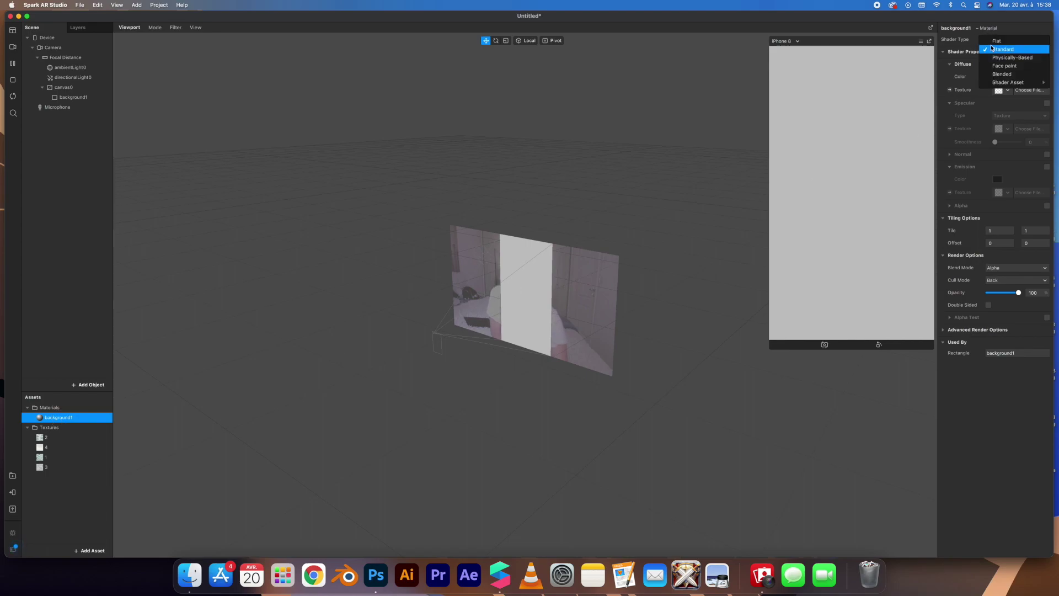
pyautogui.click(996, 41)
pyautogui.click(1007, 91)
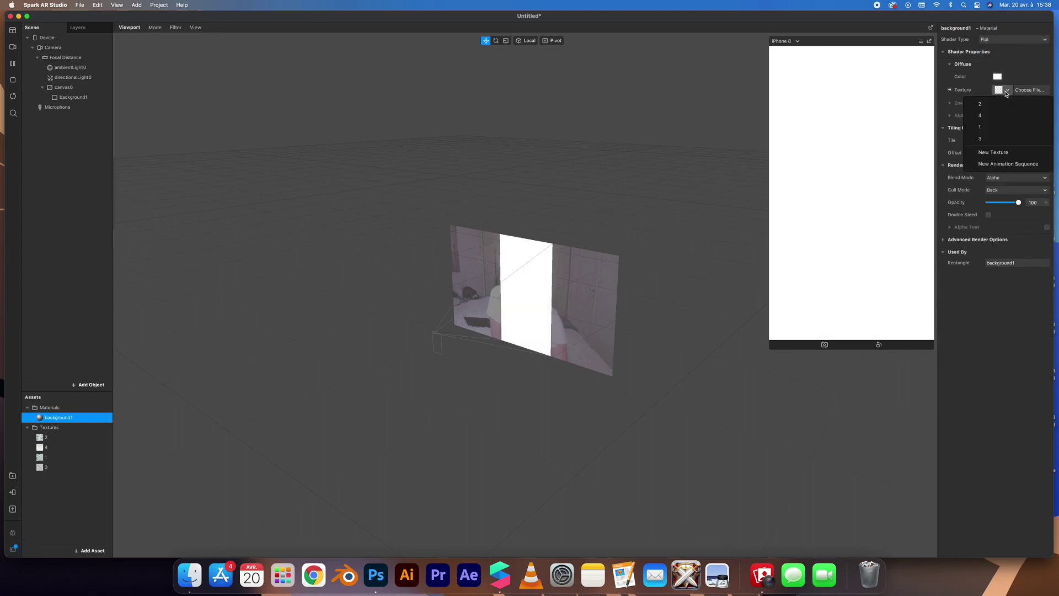
pyautogui.click(1001, 128)
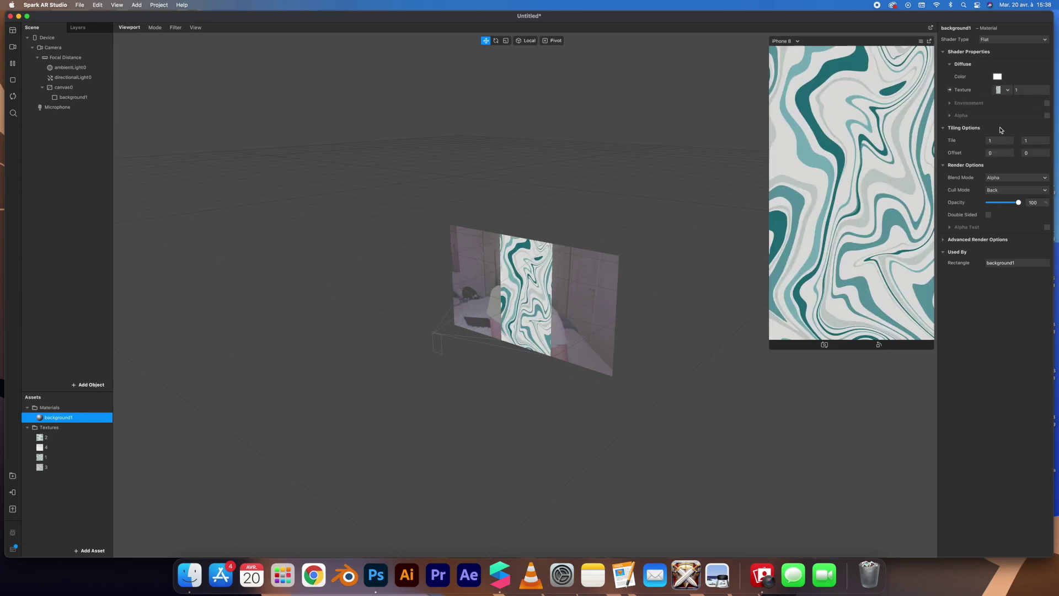
# Insert a second rectangle into the canvas and rename it user.
pyautogui.click(91, 385)
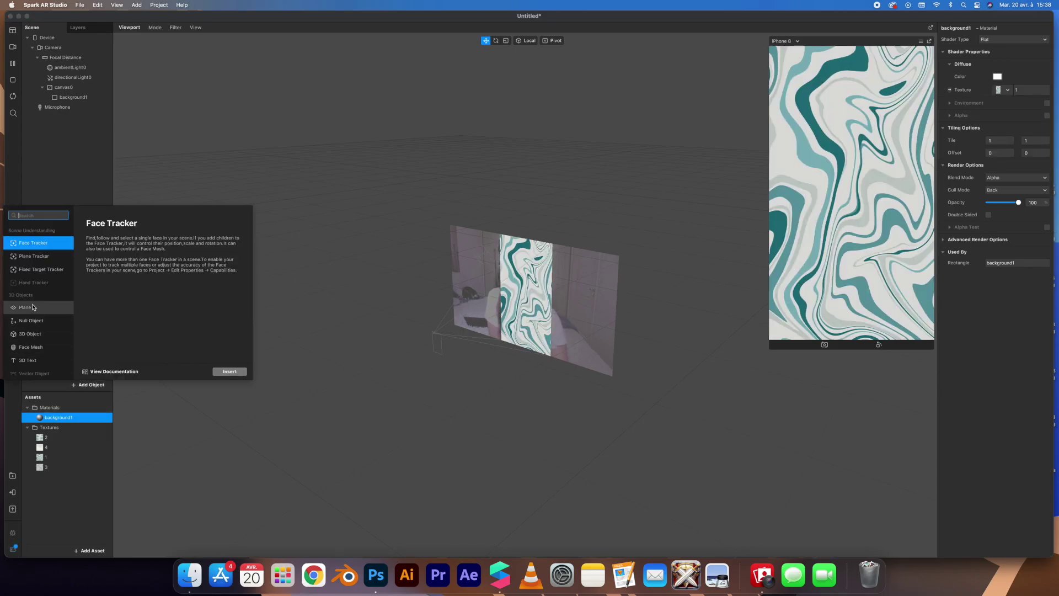
pyautogui.scroll(-1, 56, 338)
pyautogui.scroll(-4, 55, 338)
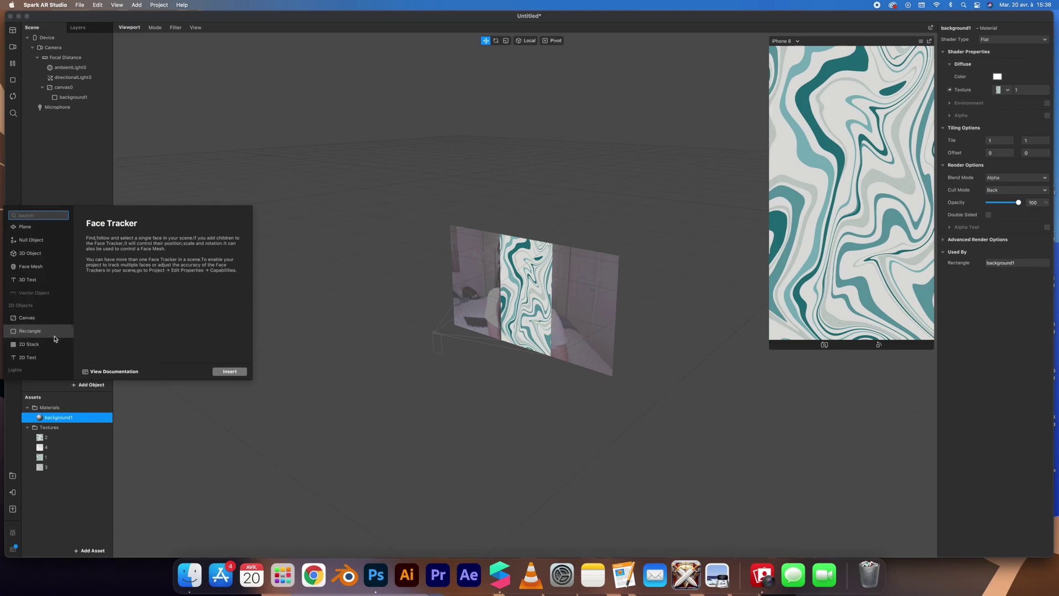
pyautogui.click(38, 331)
pyautogui.click(219, 376)
pyautogui.doubleClick(91, 108)
pyautogui.write('user')
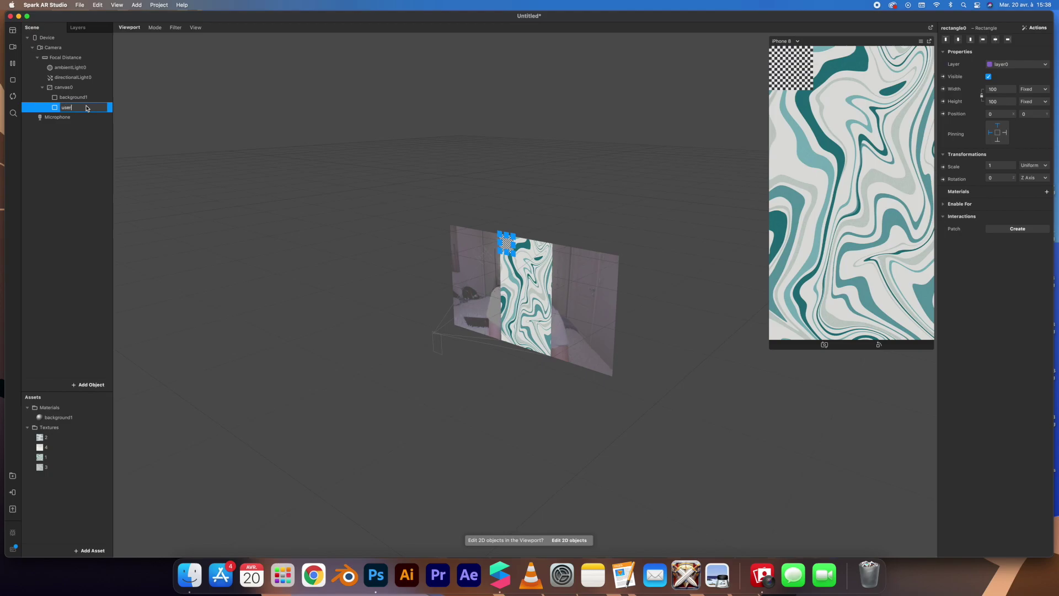
pyautogui.press('Return')
# Make the user rectangle fill the screen by setting its width and height to 100 Relative.
pyautogui.click(82, 97)
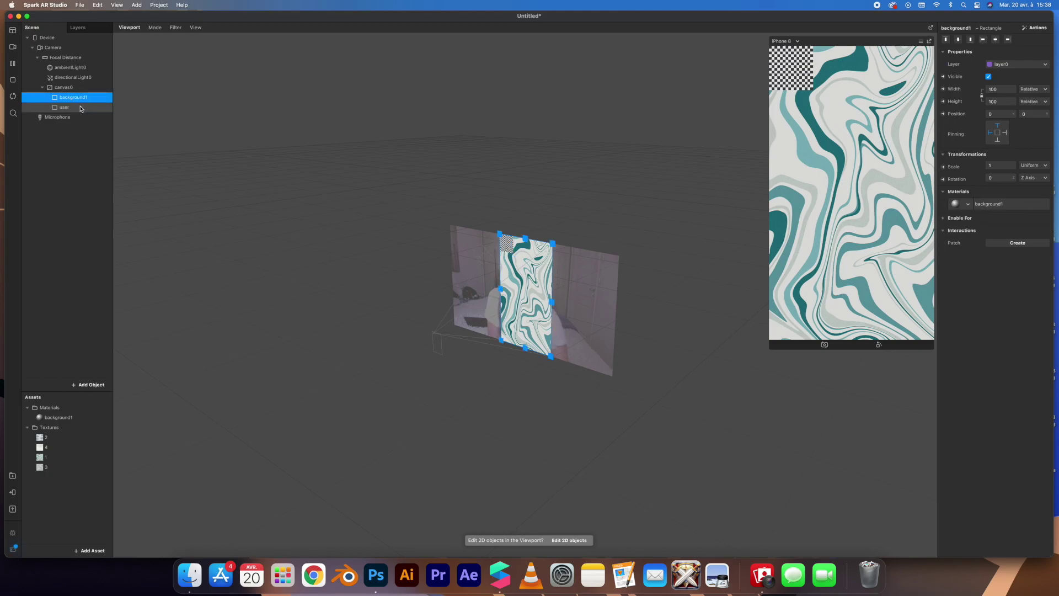
pyautogui.click(81, 108)
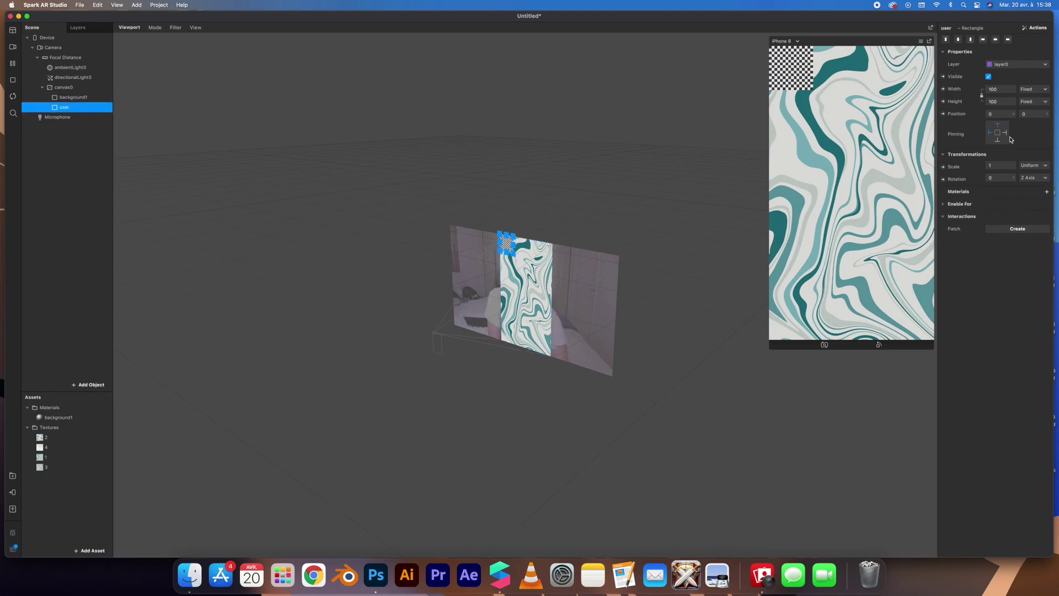
pyautogui.click(1000, 88)
pyautogui.click(999, 102)
pyautogui.click(1000, 102)
pyautogui.click(1001, 112)
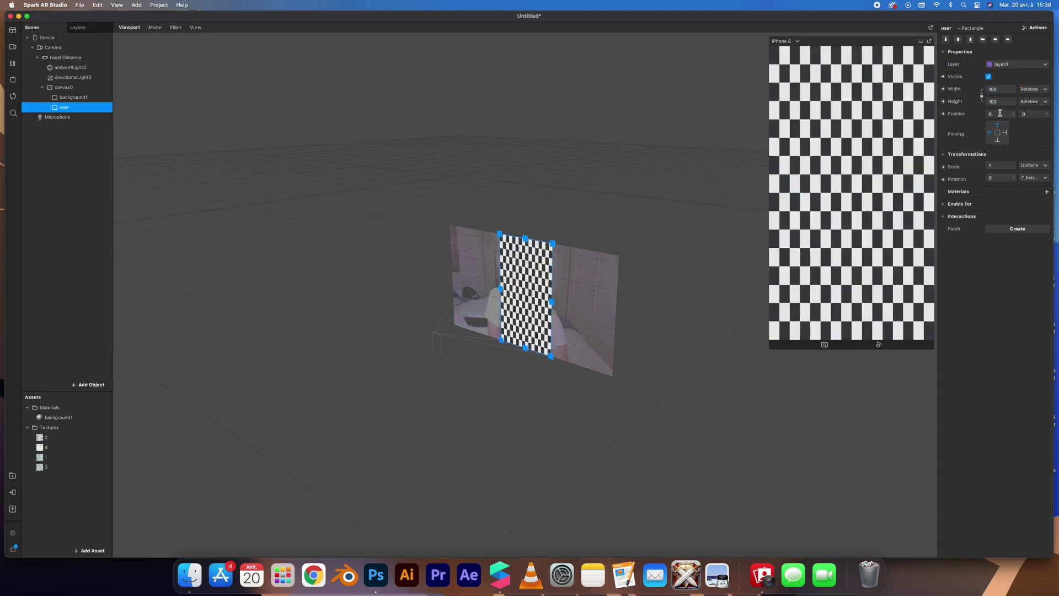
# Create a new material for the user rectangle and rename the material user.
pyautogui.click(1045, 193)
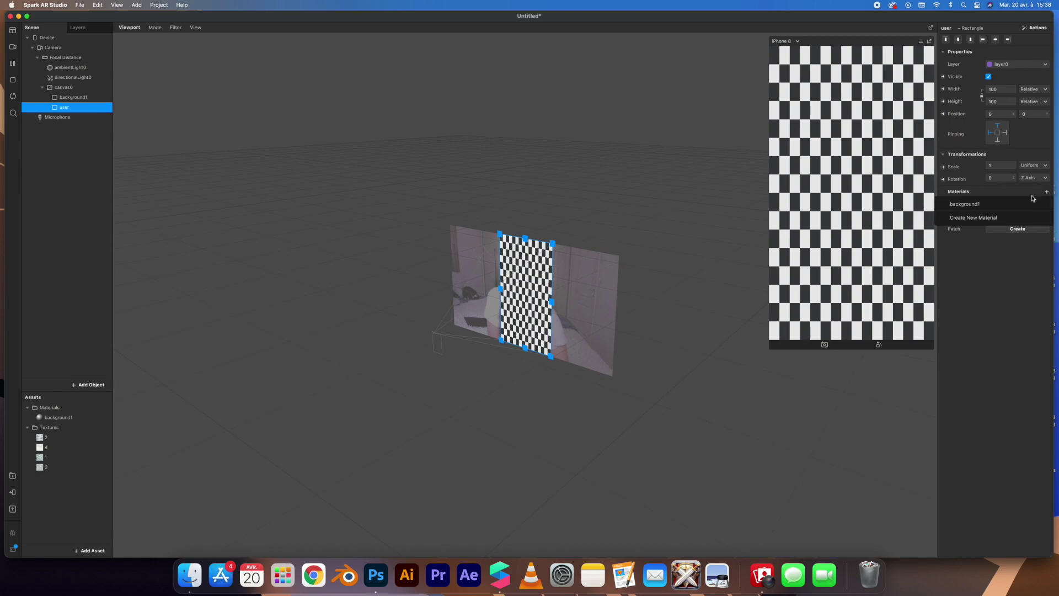
pyautogui.click(973, 219)
pyautogui.doubleClick(55, 427)
pyautogui.write('user')
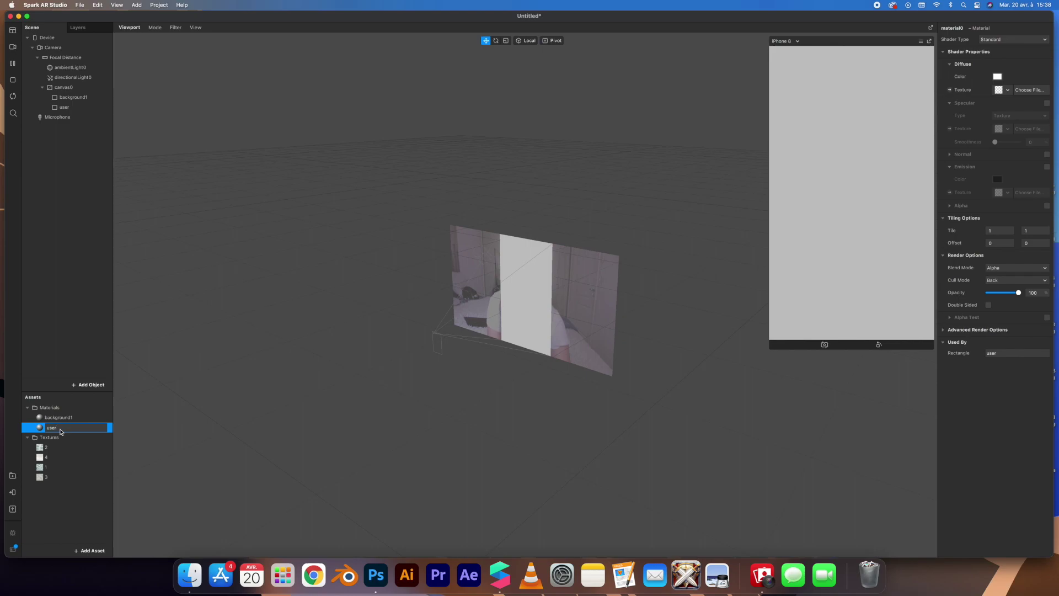
pyautogui.press('Return')
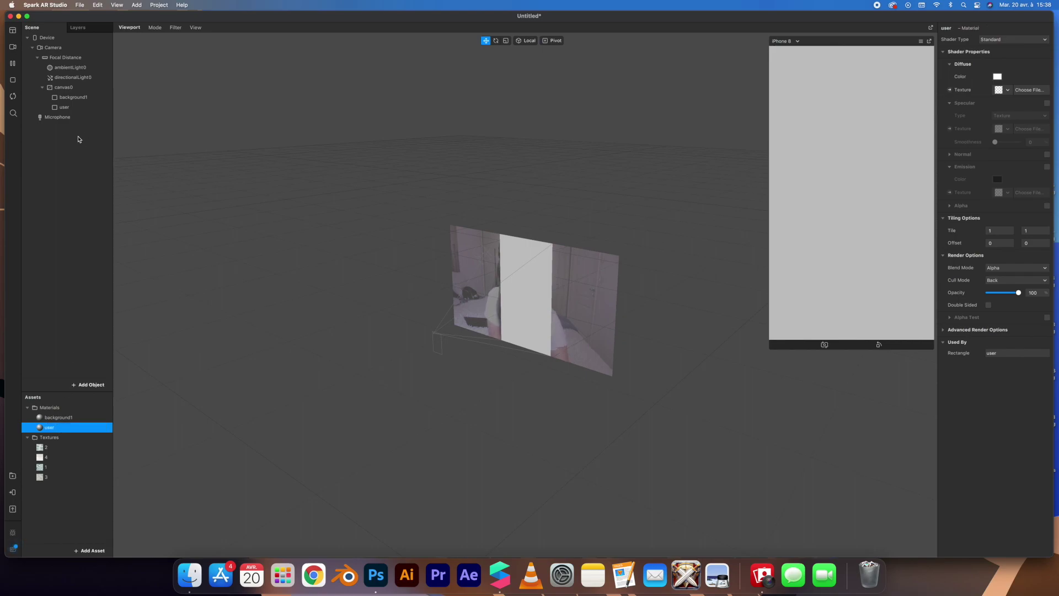
# Add a Person segmentation texture to the camera.
pyautogui.click(57, 48)
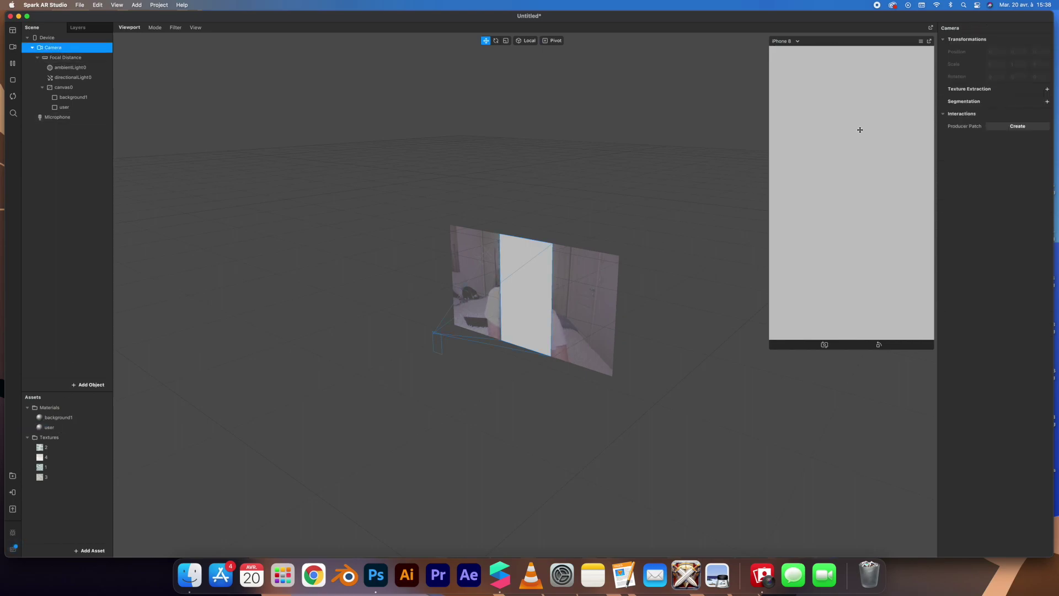
pyautogui.click(1046, 101)
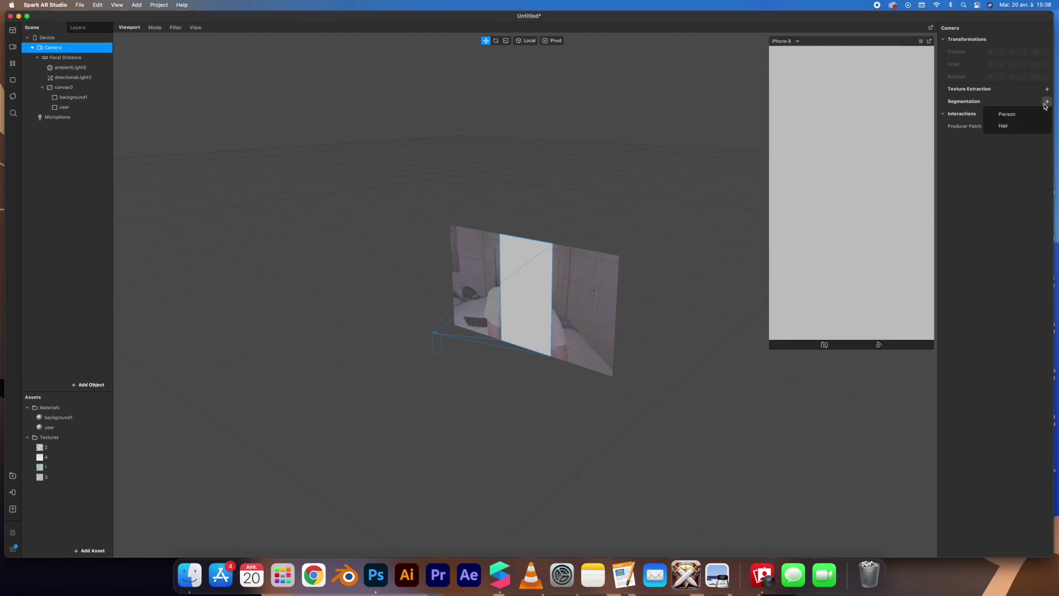
pyautogui.click(1028, 116)
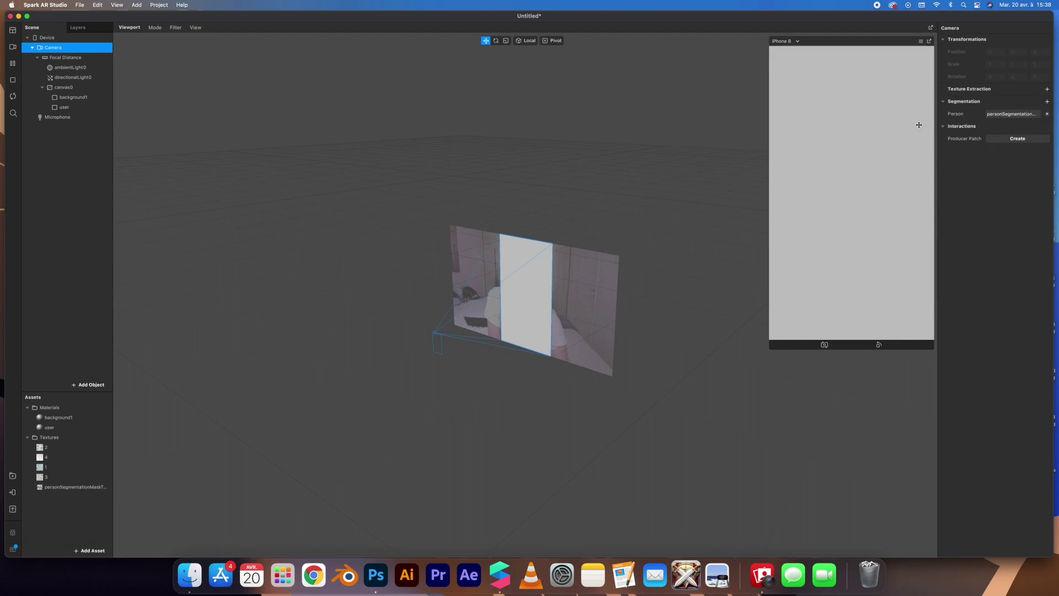
# Set the user material's shader type to Flat and assign personSegmentationMaskTexture0 as its diffuse texture.
pyautogui.click(88, 428)
pyautogui.click(1013, 40)
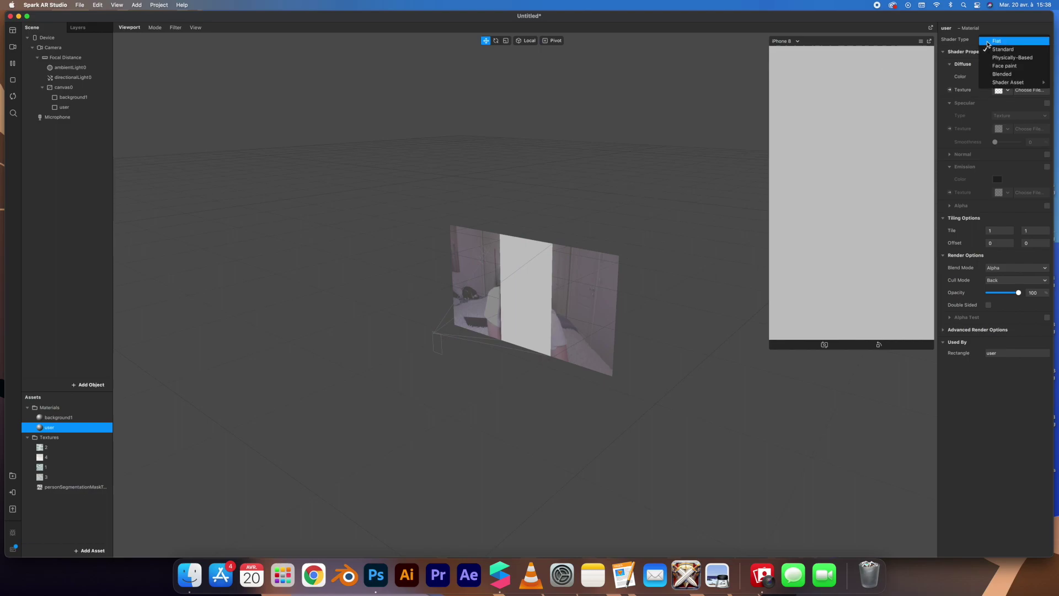
pyautogui.click(1001, 83)
pyautogui.click(1004, 89)
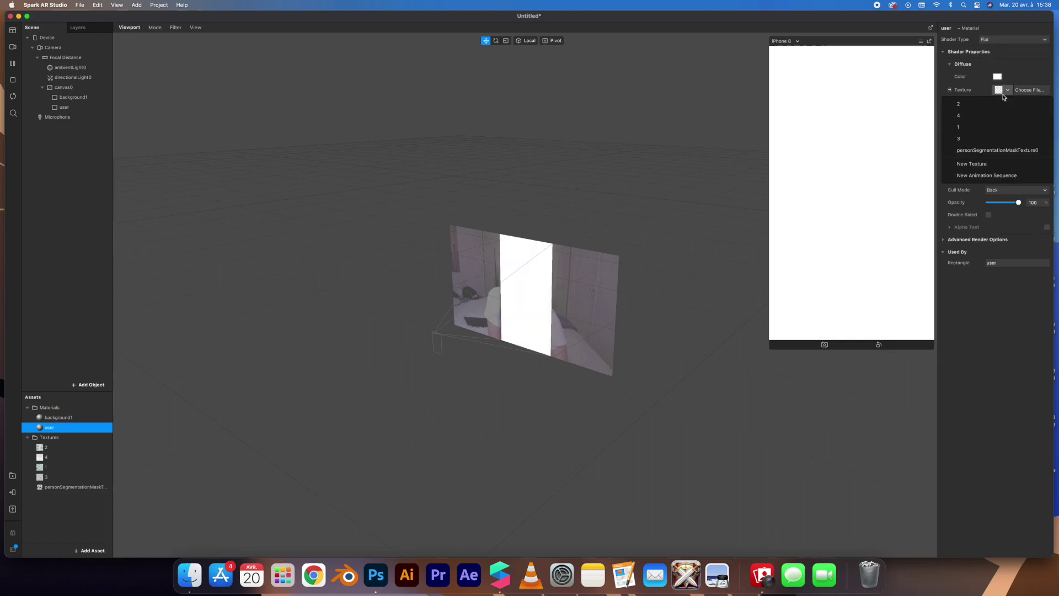
pyautogui.click(1004, 148)
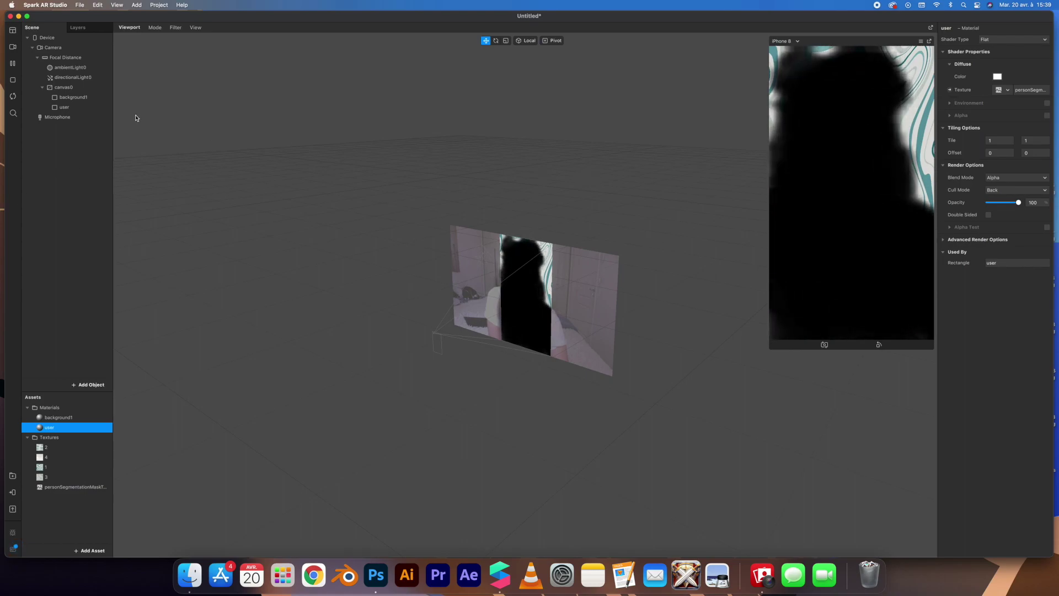
# Extract the camera's texture and assign cameraTexture0 as the user material's diffuse texture.
pyautogui.click(54, 47)
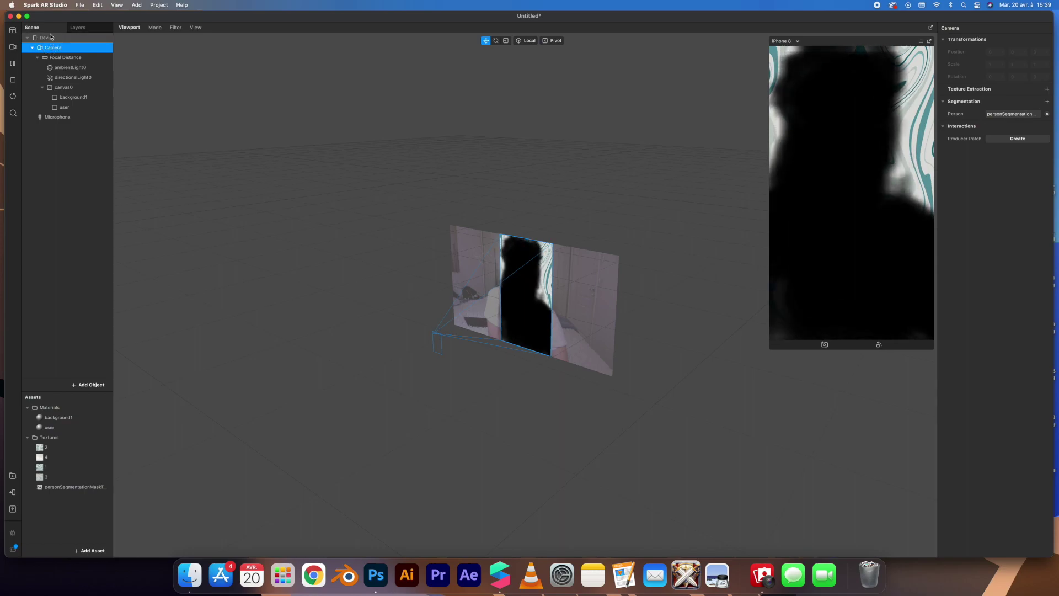
pyautogui.click(1045, 90)
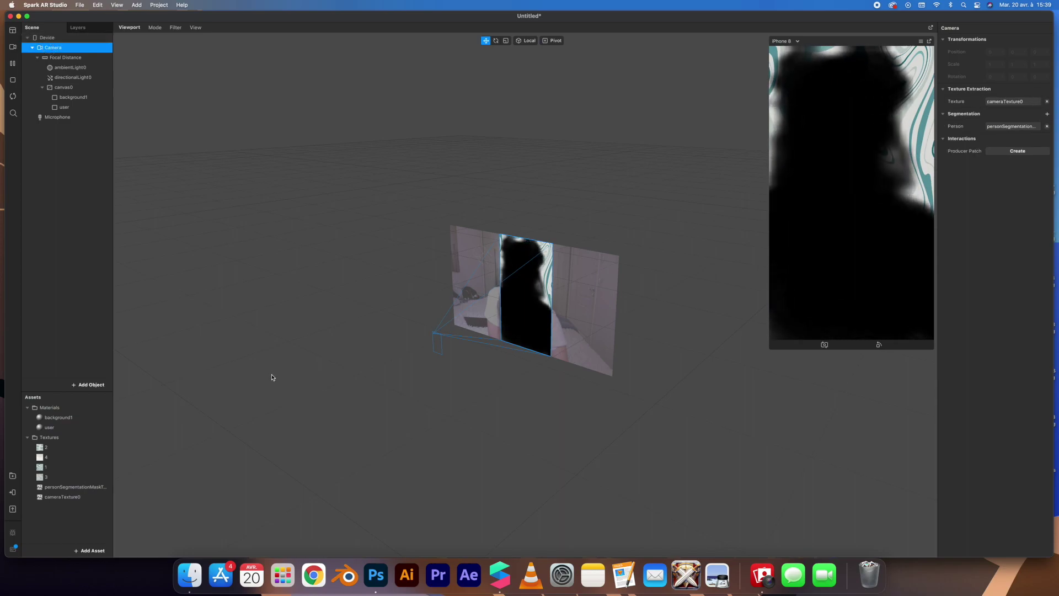
pyautogui.click(49, 427)
pyautogui.click(1000, 89)
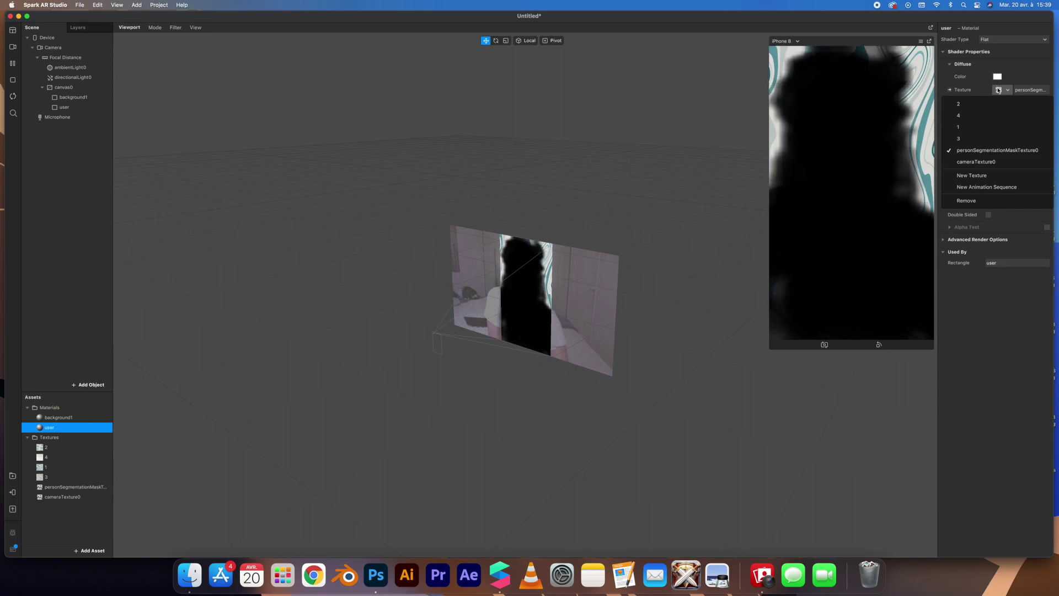
pyautogui.click(987, 161)
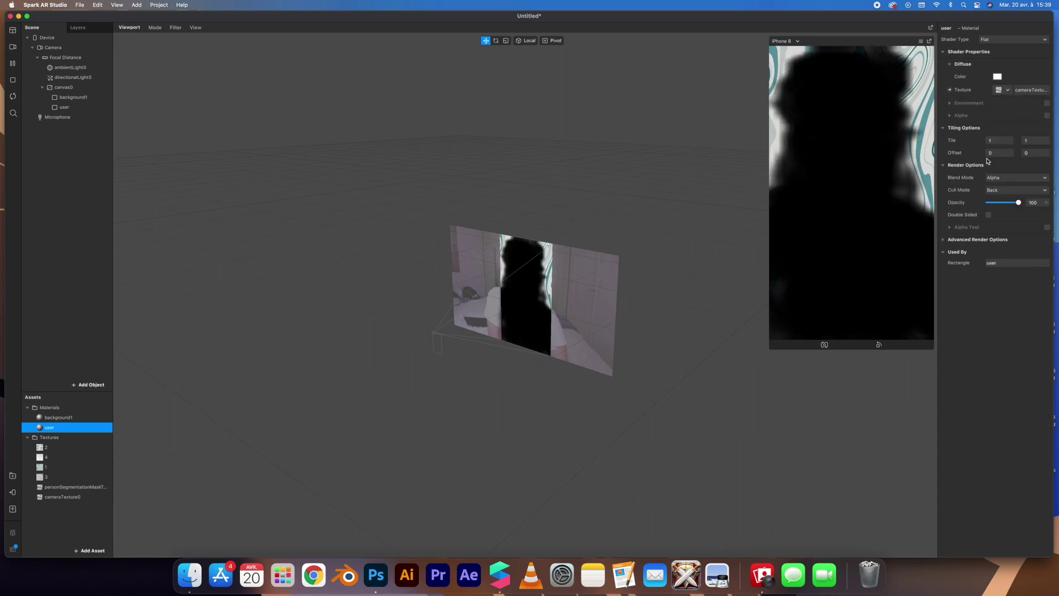
# Enable Alpha on the user material and use personSegmentationMaskTexture0 as its alpha texture.
pyautogui.click(1046, 115)
pyautogui.click(1008, 143)
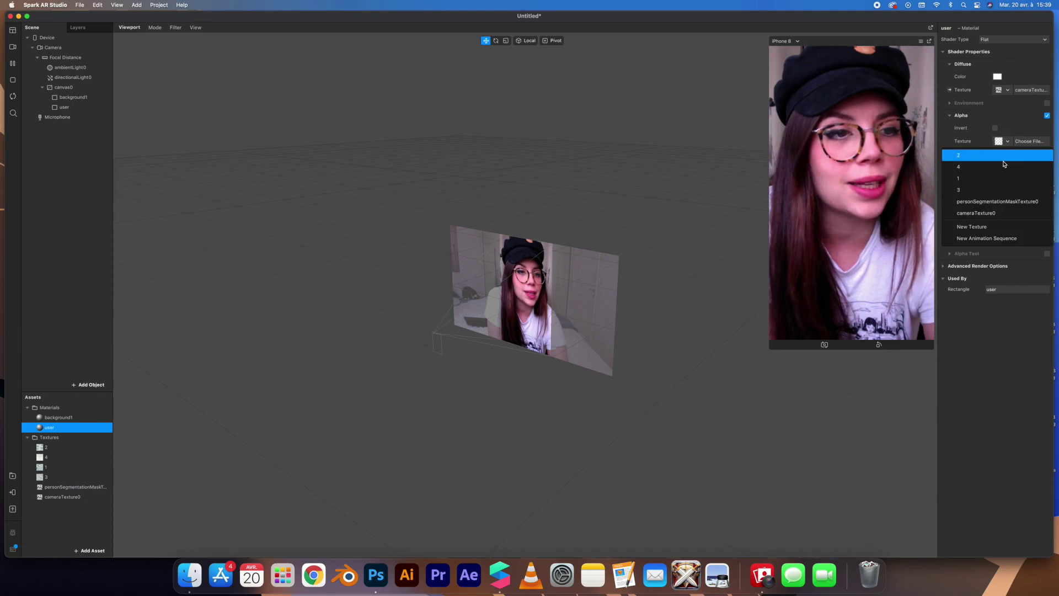
pyautogui.click(1006, 205)
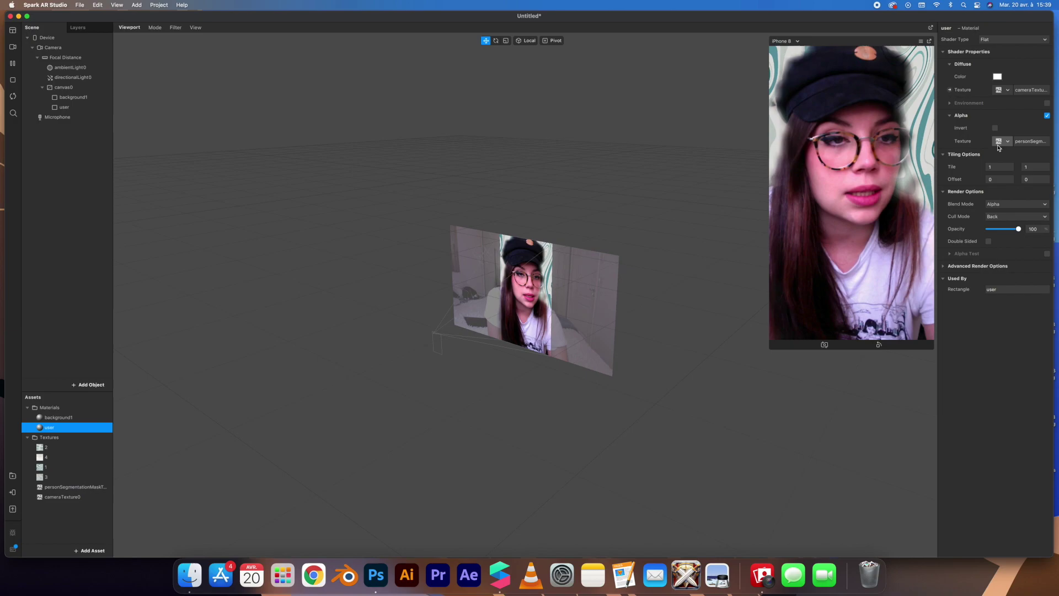
# Try textures 2 and 4 as the user material's diffuse texture and switch back to cameraTexture0.
pyautogui.click(1002, 89)
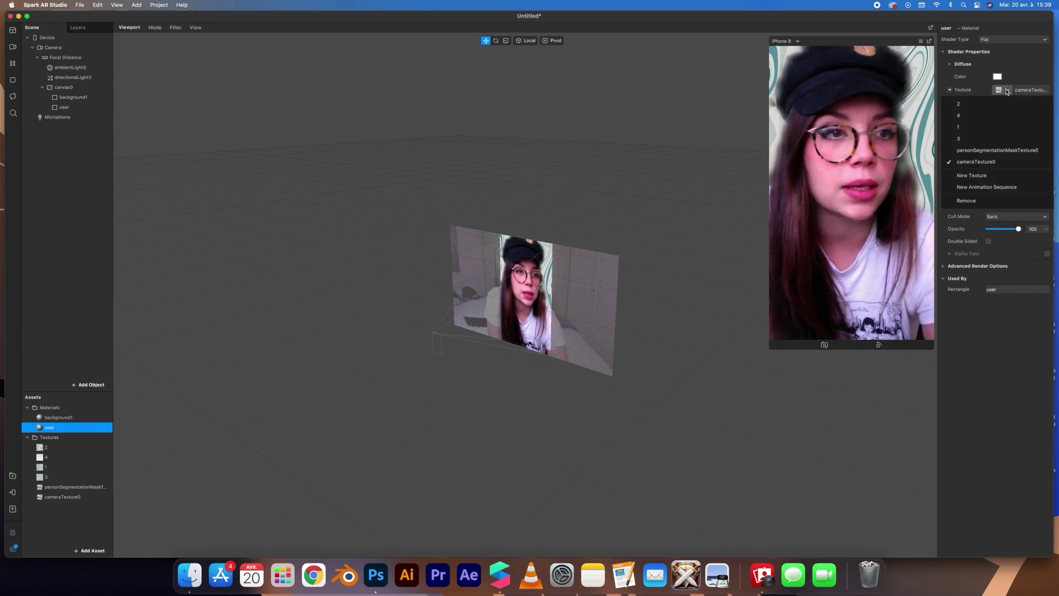
pyautogui.click(999, 108)
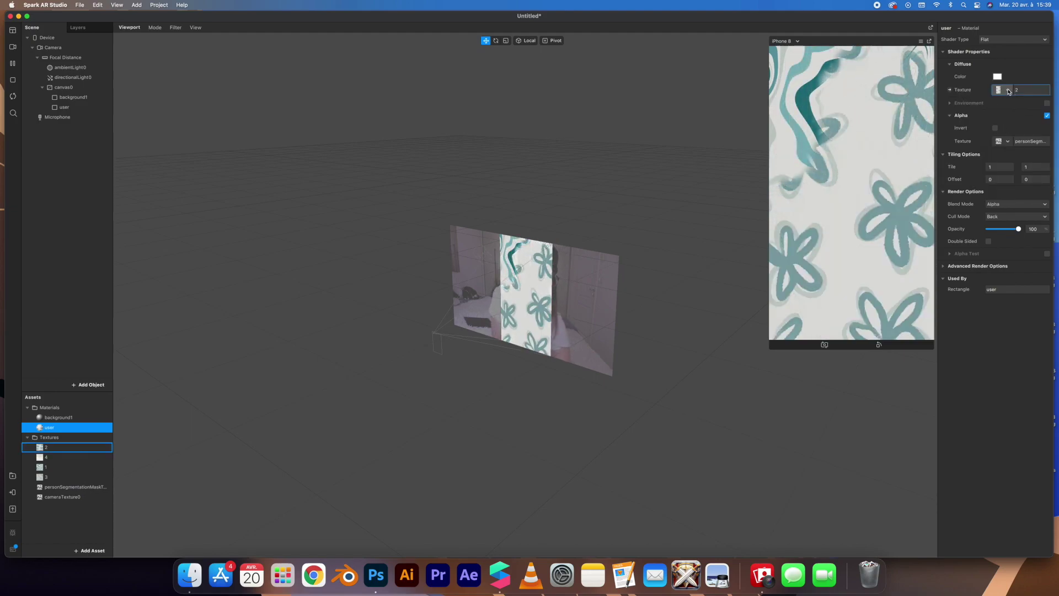
pyautogui.click(1001, 90)
pyautogui.click(984, 116)
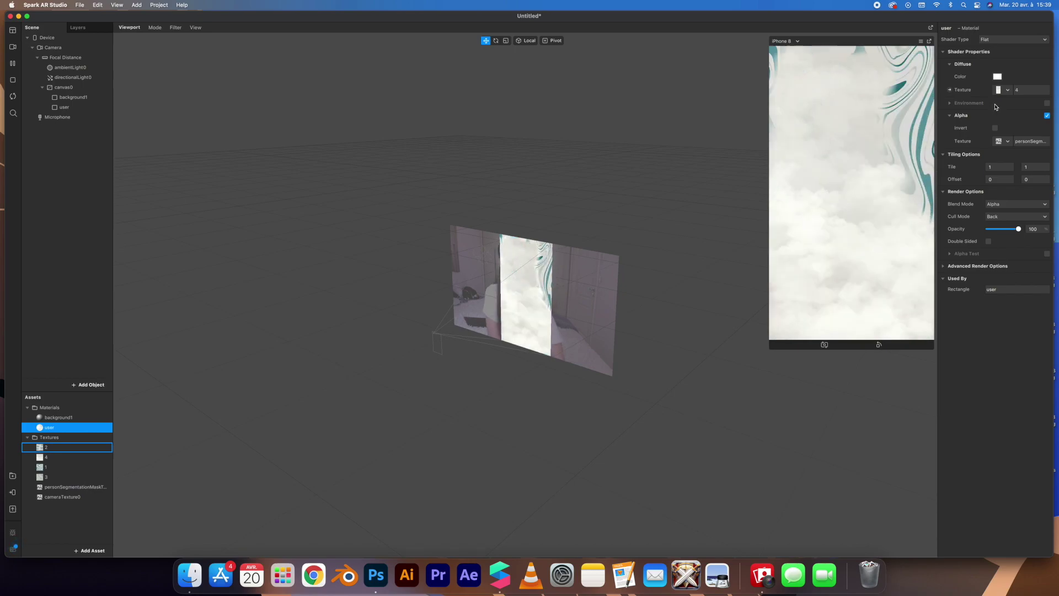
pyautogui.click(1001, 89)
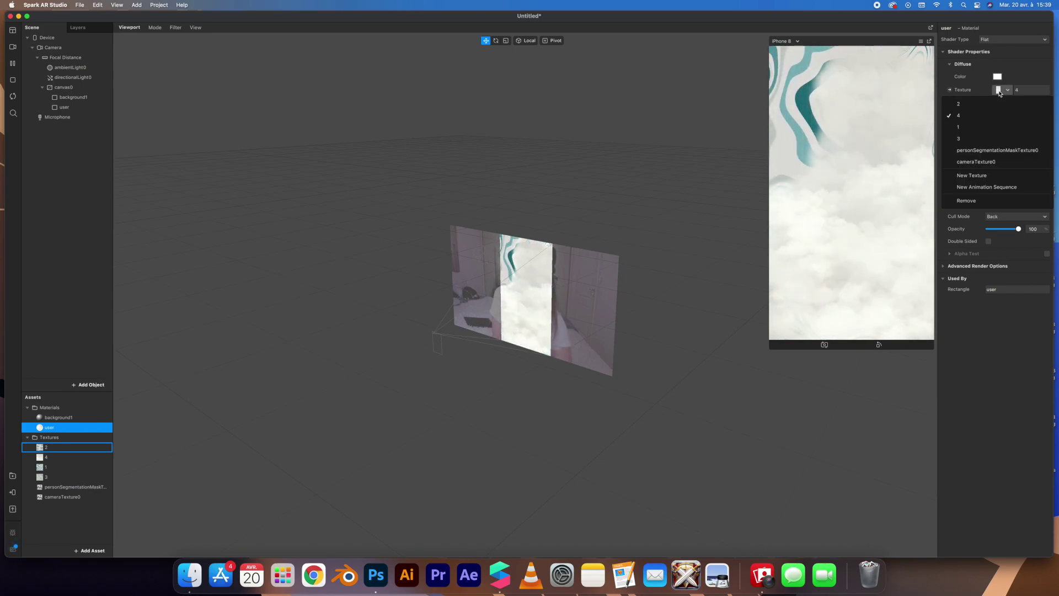
pyautogui.click(989, 166)
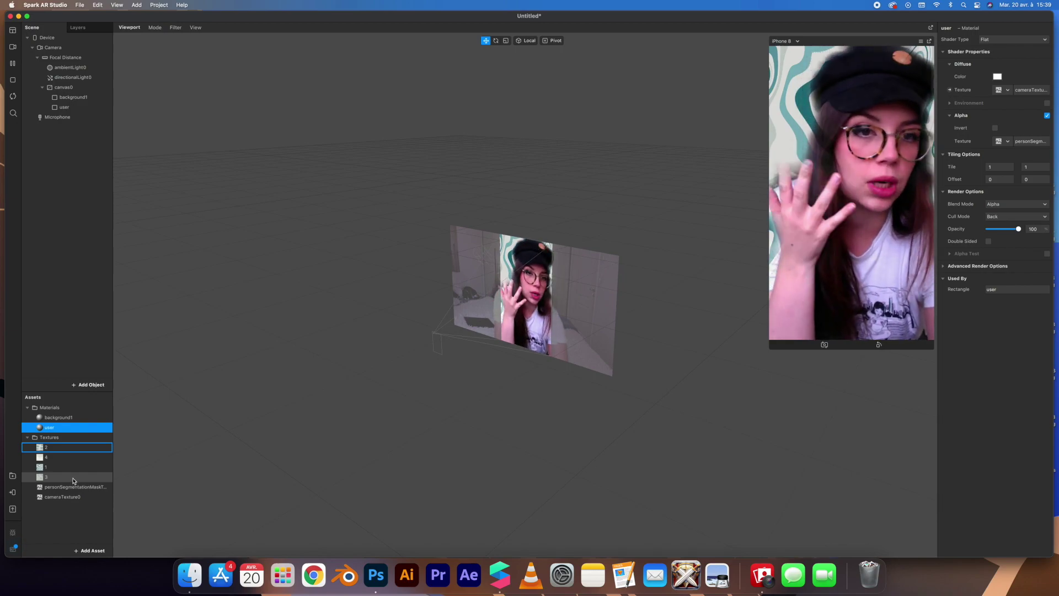
# Set the person segmentation mask's edge softness to 29 and its mask size to 2.0.
pyautogui.click(102, 491)
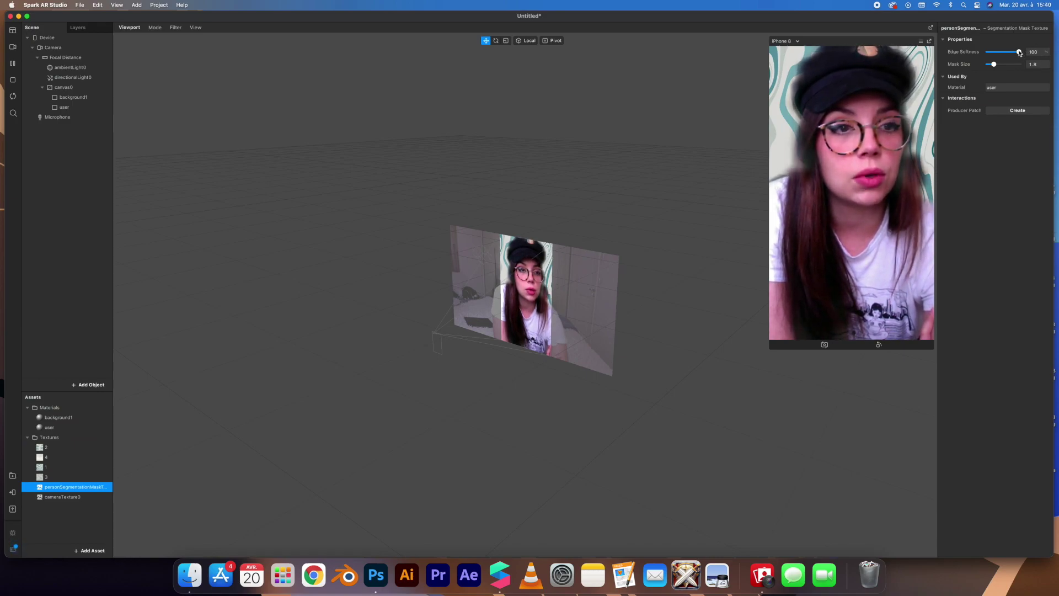
pyautogui.moveTo(1020, 53); pyautogui.dragTo(996, 53)
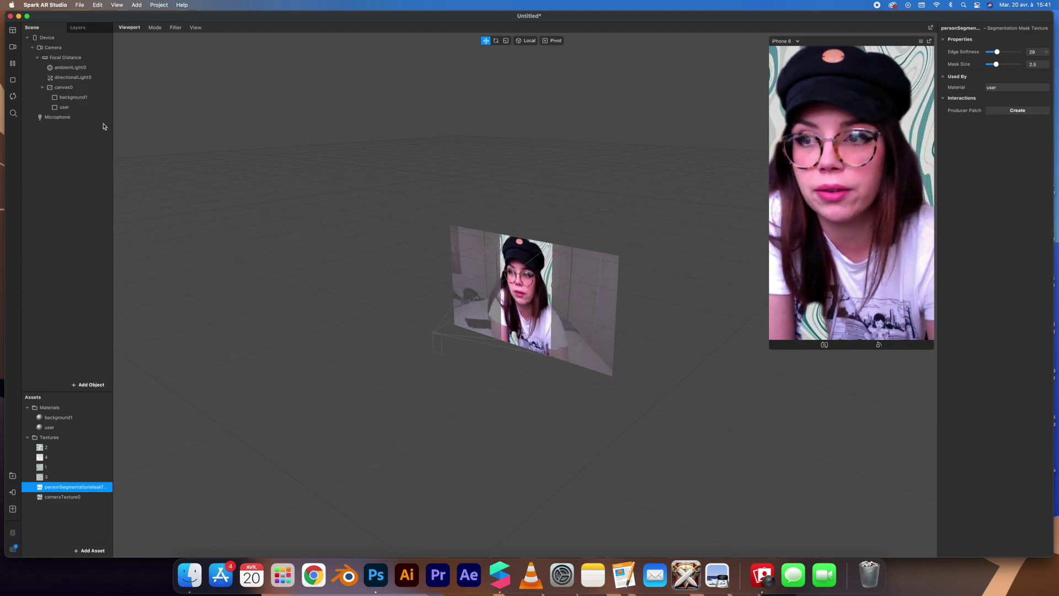
# Assign the user rectangle to a new layer separate from background1 and check the layer order and both rectangles' layers.
pyautogui.click(88, 98)
pyautogui.click(77, 107)
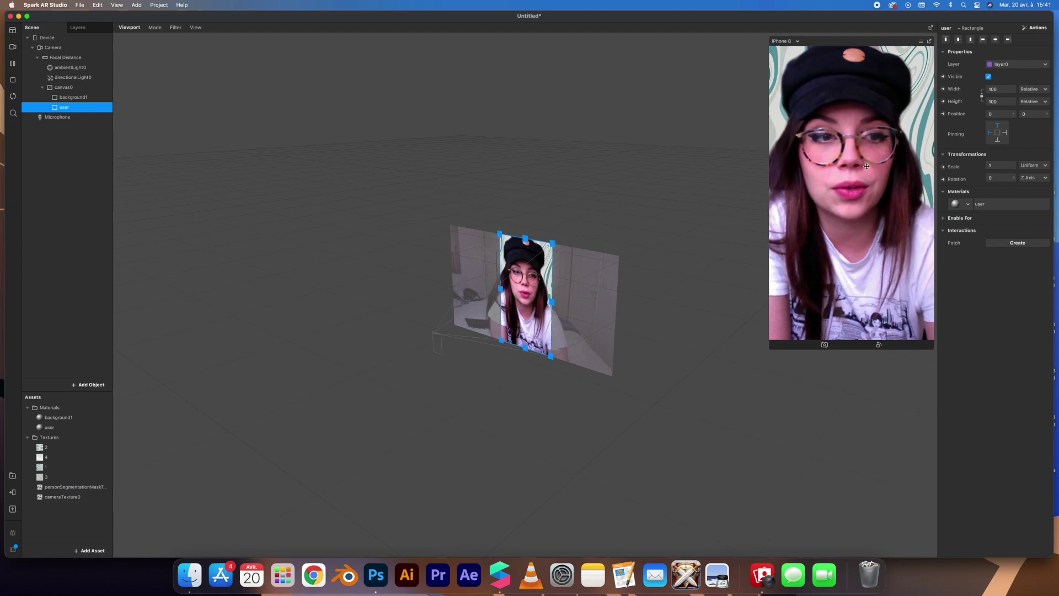
pyautogui.click(1012, 64)
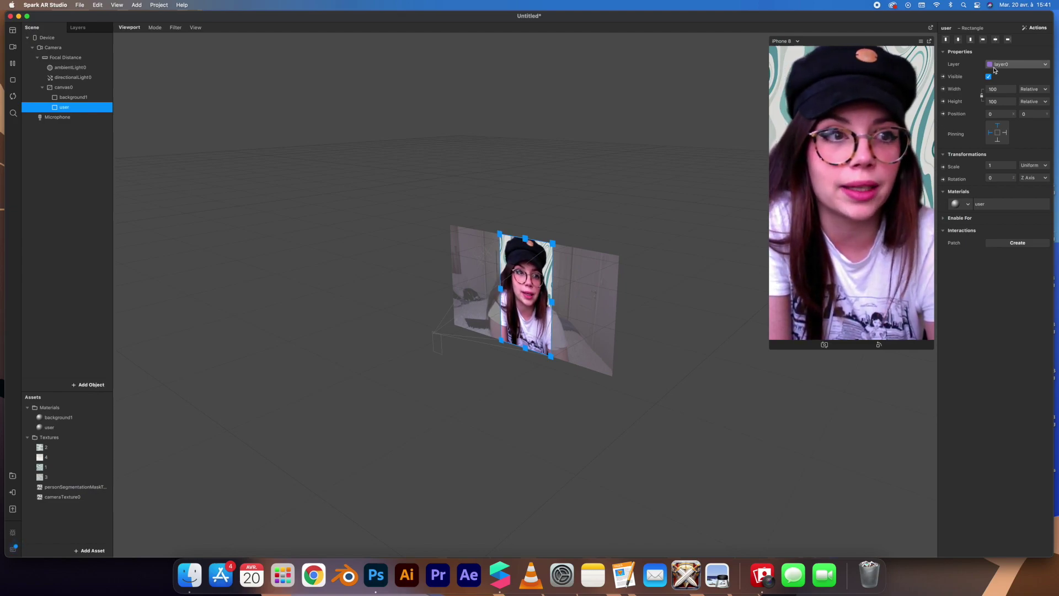
pyautogui.click(1009, 75)
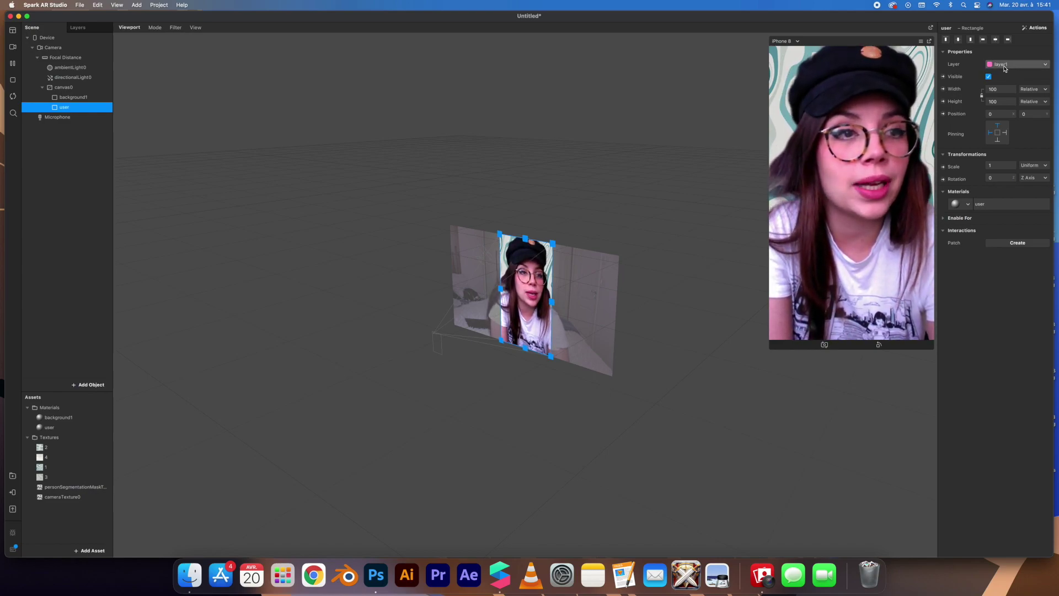
pyautogui.click(79, 30)
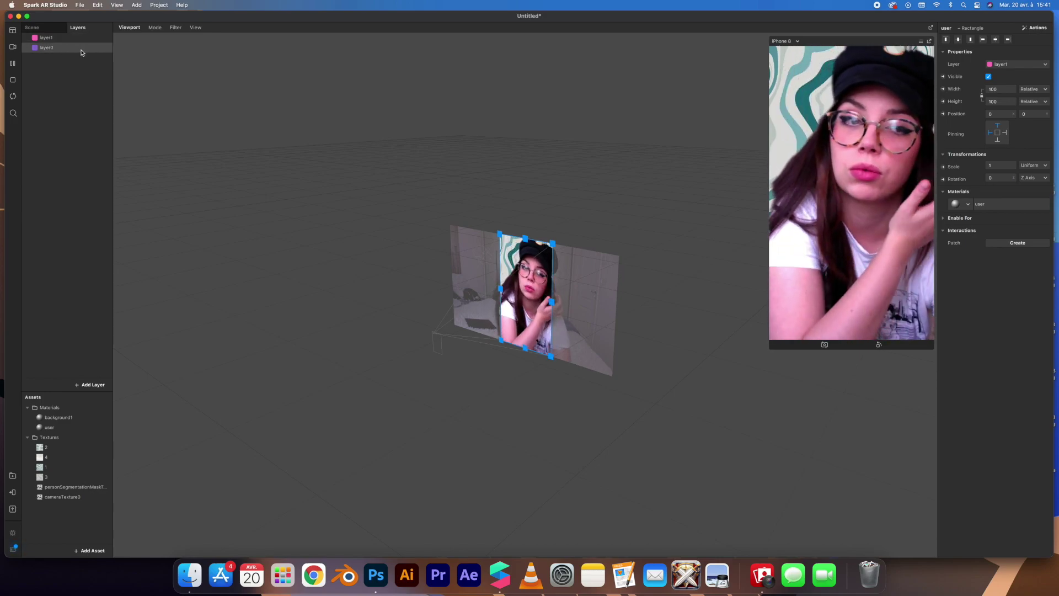
pyautogui.click(39, 27)
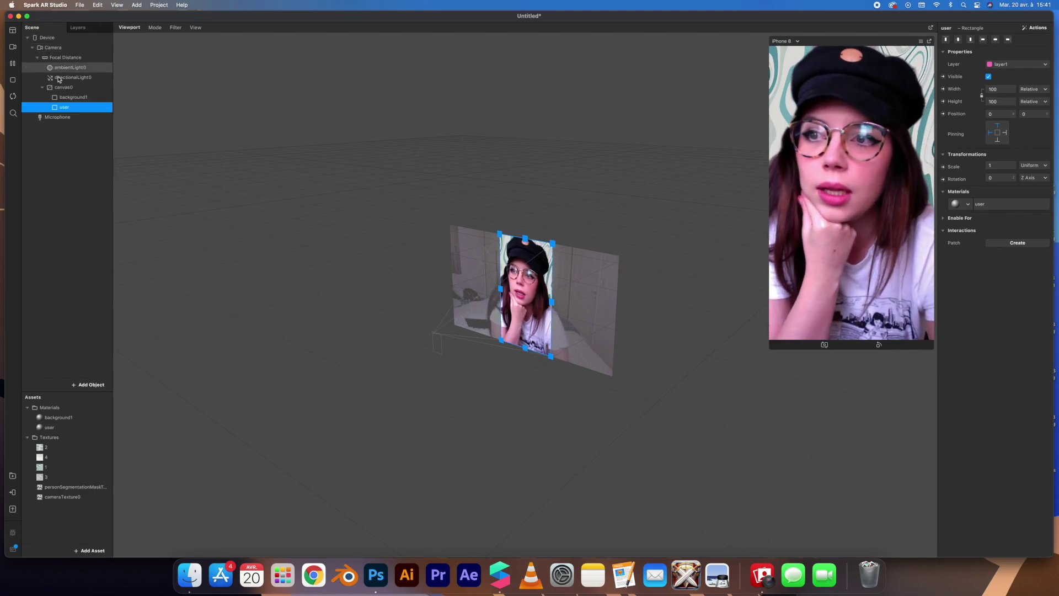
pyautogui.click(61, 99)
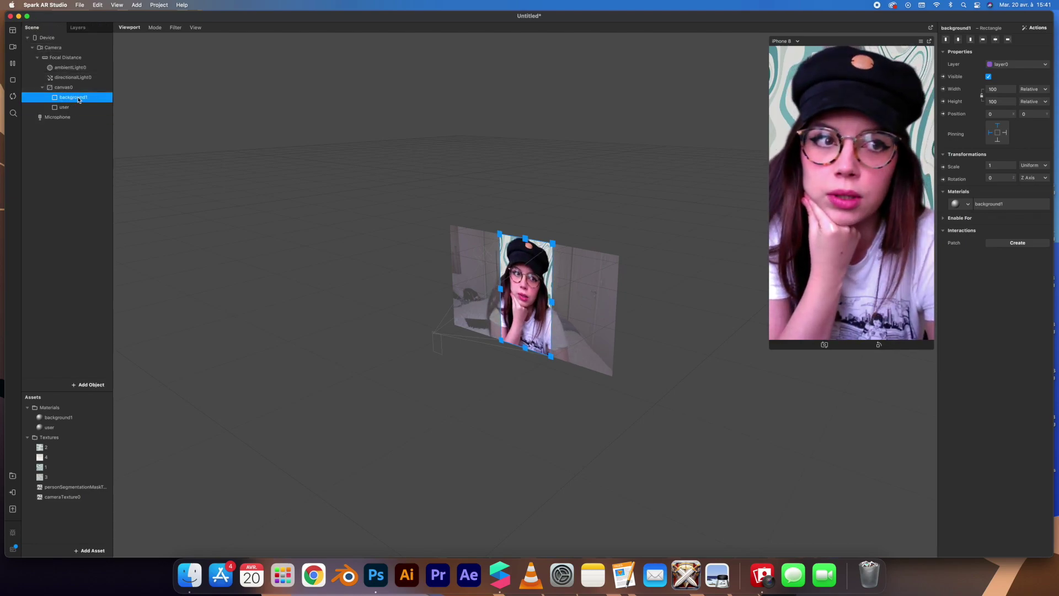
pyautogui.click(65, 107)
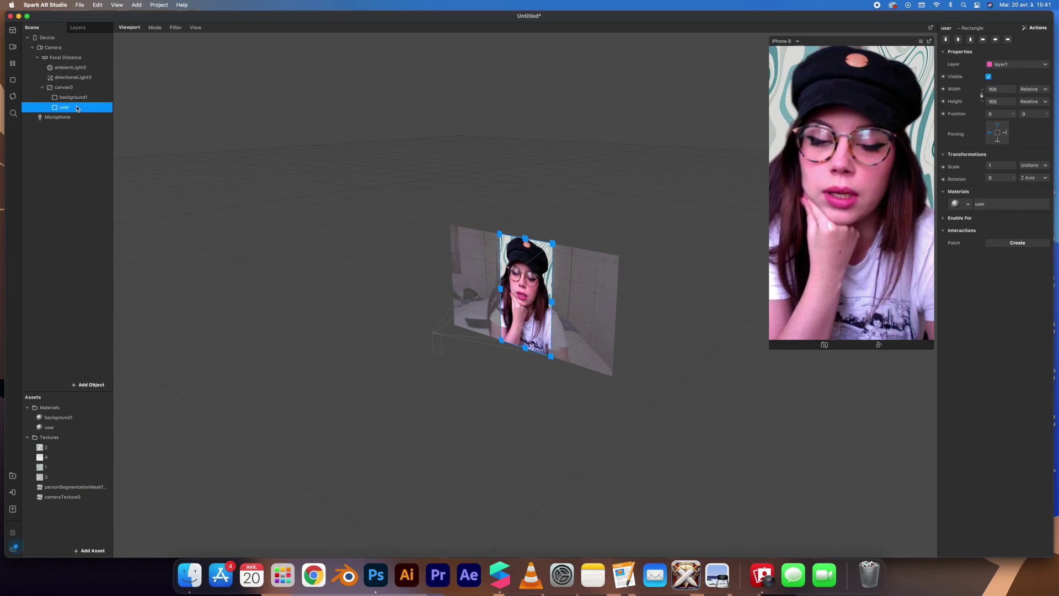
# Insert a third rectangle on the canvas and rename it background2.
pyautogui.click(87, 383)
pyautogui.scroll(-3, 38, 343)
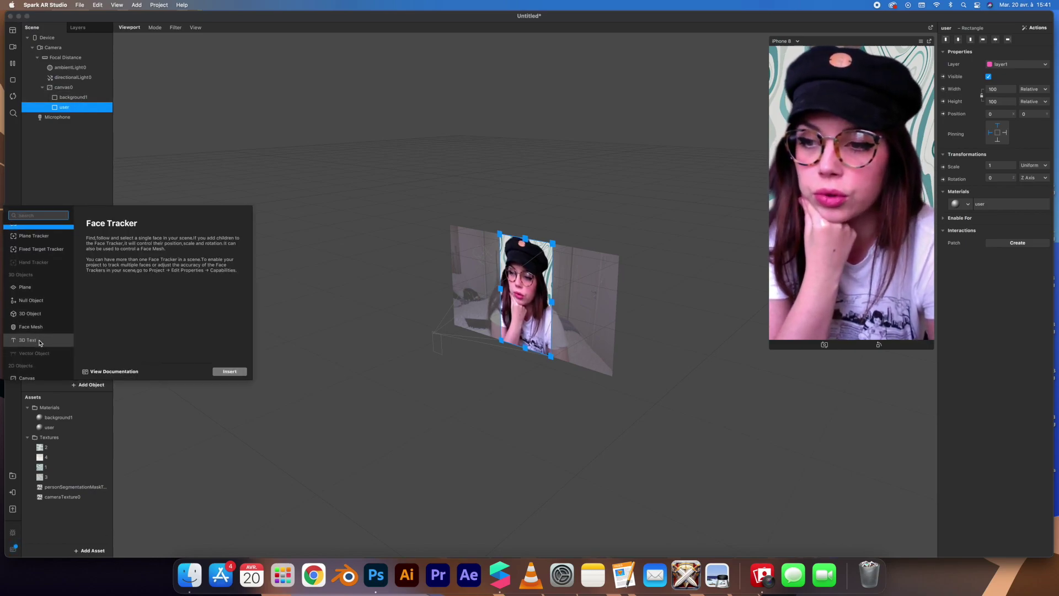
pyautogui.click(40, 332)
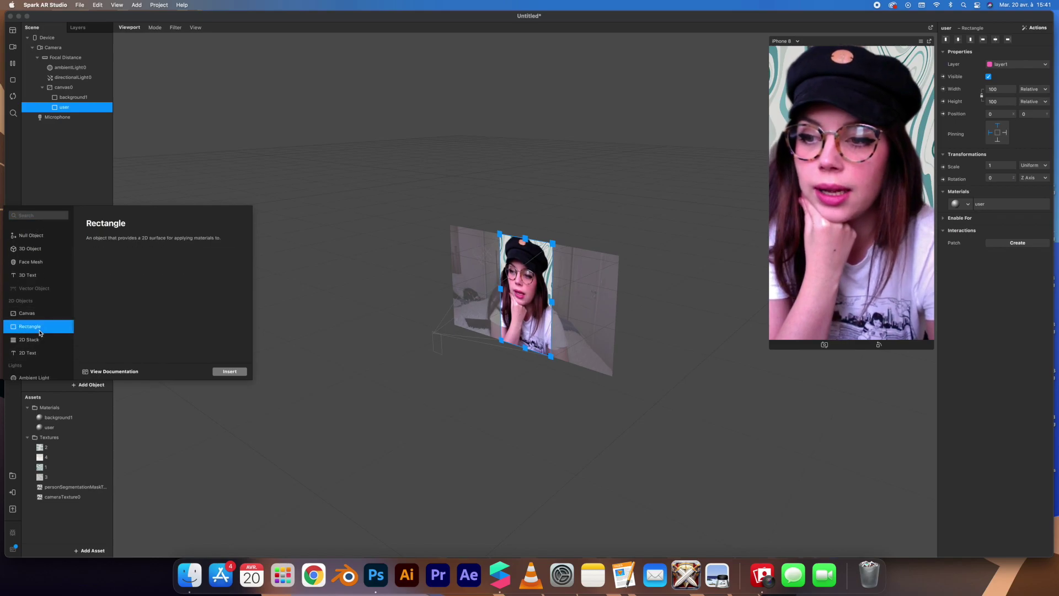
pyautogui.click(234, 371)
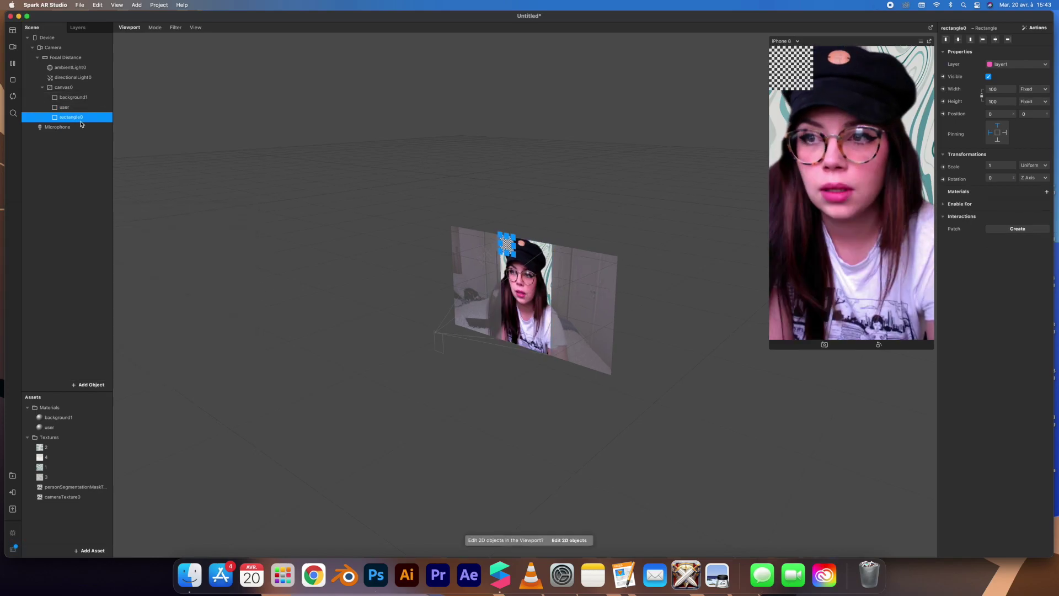
pyautogui.doubleClick(83, 118)
pyautogui.write('background2')
pyautogui.press('Return')
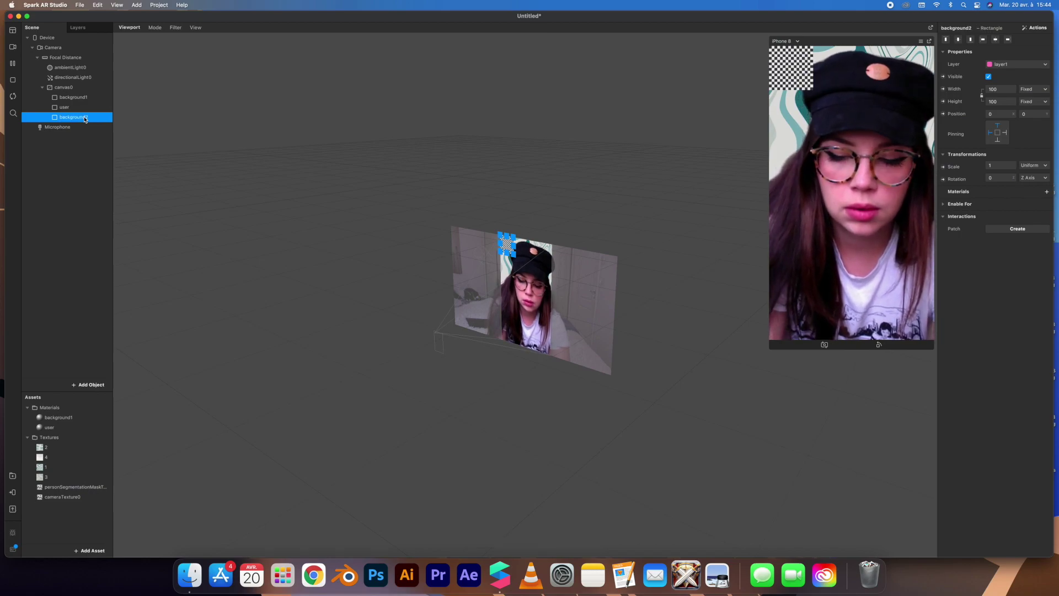
# Make the background2 rectangle fill the canvas's full width and height.
pyautogui.click(1012, 89)
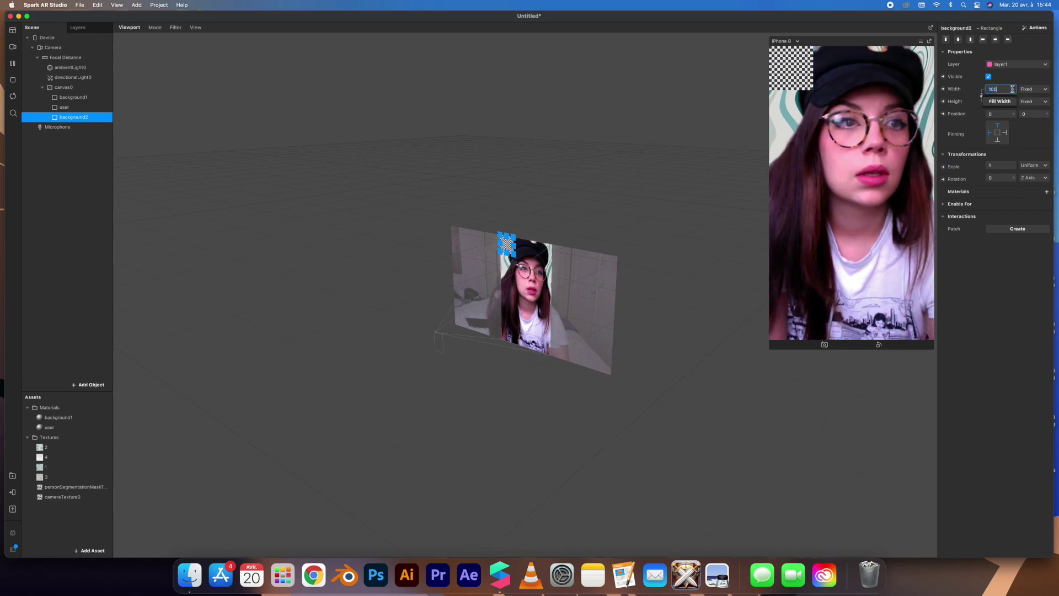
pyautogui.click(999, 100)
pyautogui.click(999, 102)
pyautogui.click(1001, 114)
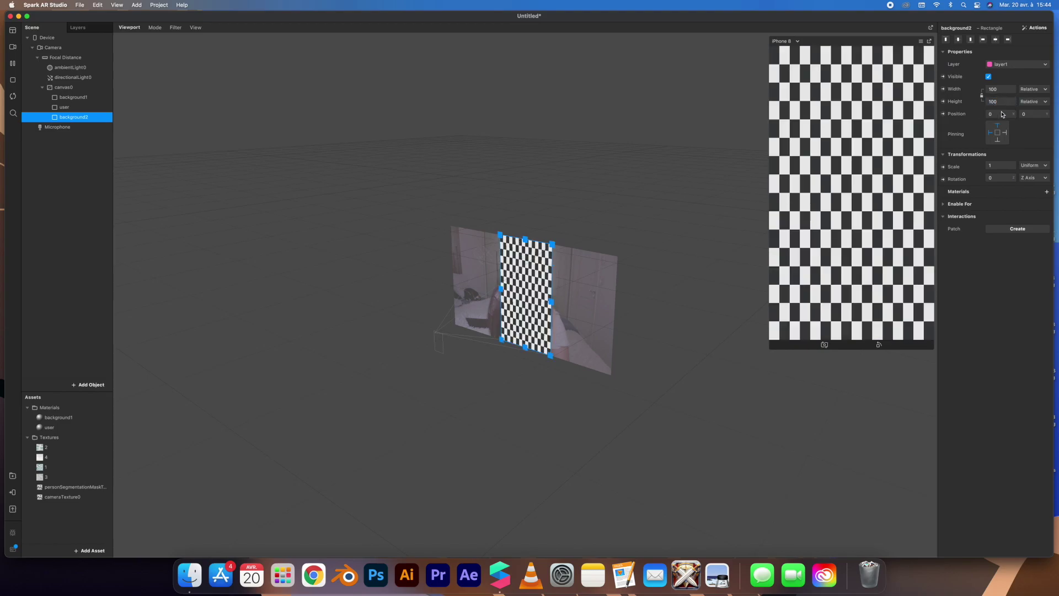
# Create a new material for the background2 rectangle and rename the material background2.
pyautogui.click(1046, 191)
pyautogui.click(974, 229)
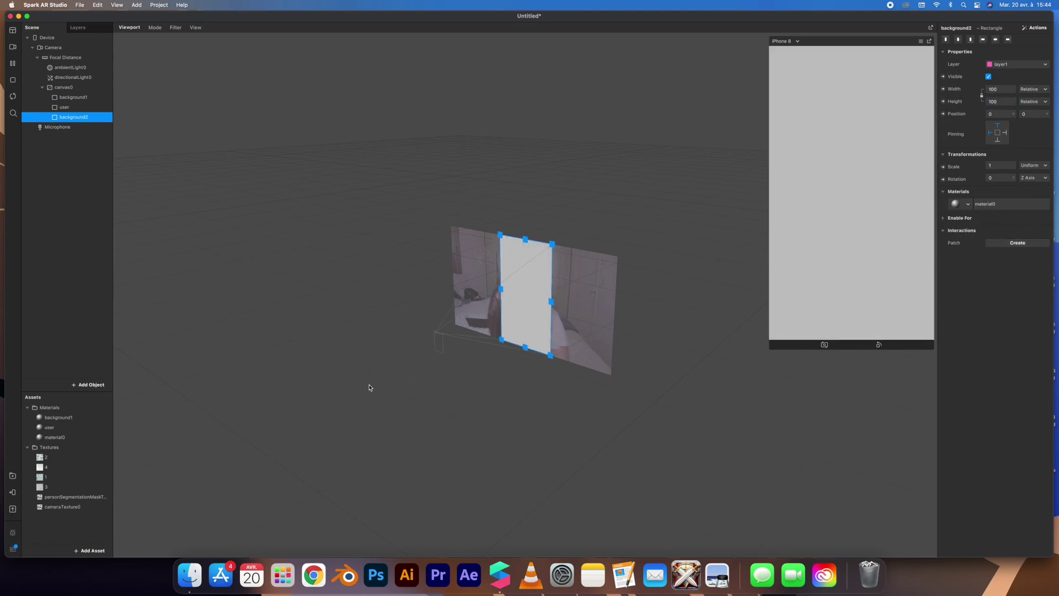
pyautogui.doubleClick(48, 438)
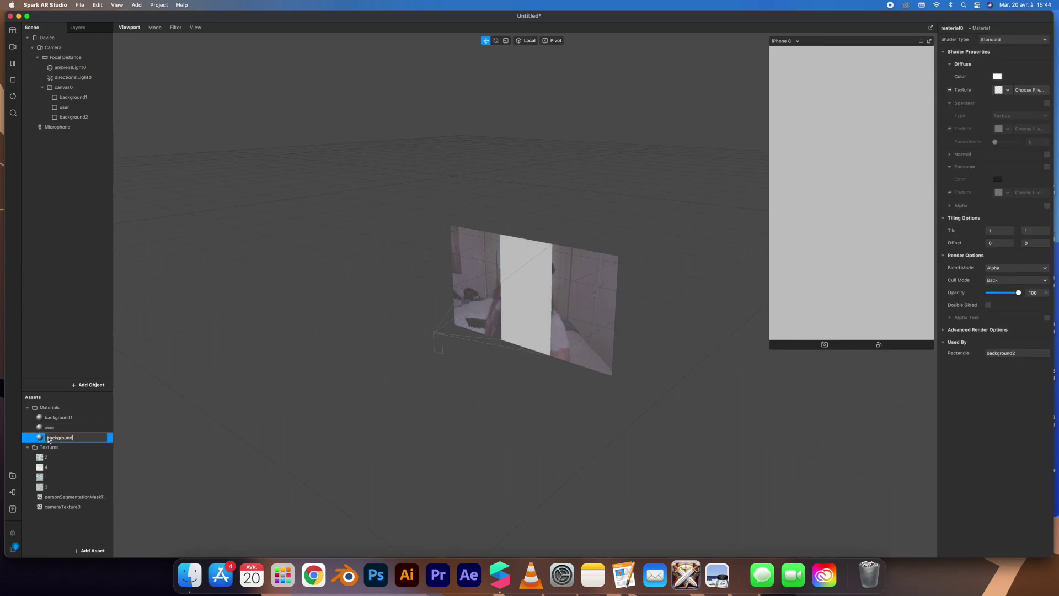
pyautogui.press('Return')
# Set the background2 material's shader type to Flat and its diffuse texture to 2.
pyautogui.click(1014, 39)
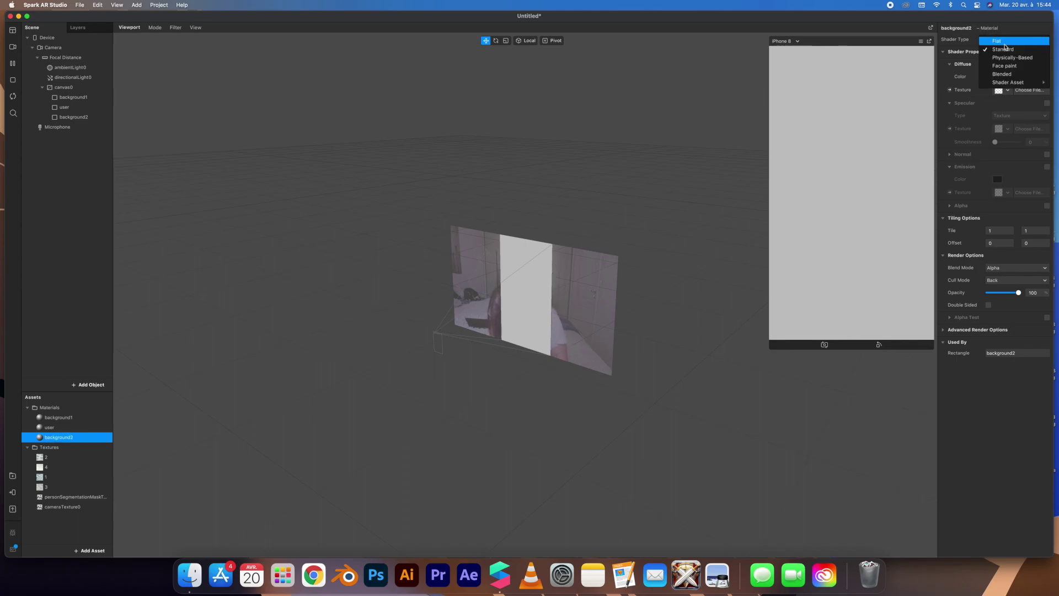
pyautogui.click(993, 49)
pyautogui.click(1008, 90)
pyautogui.click(972, 175)
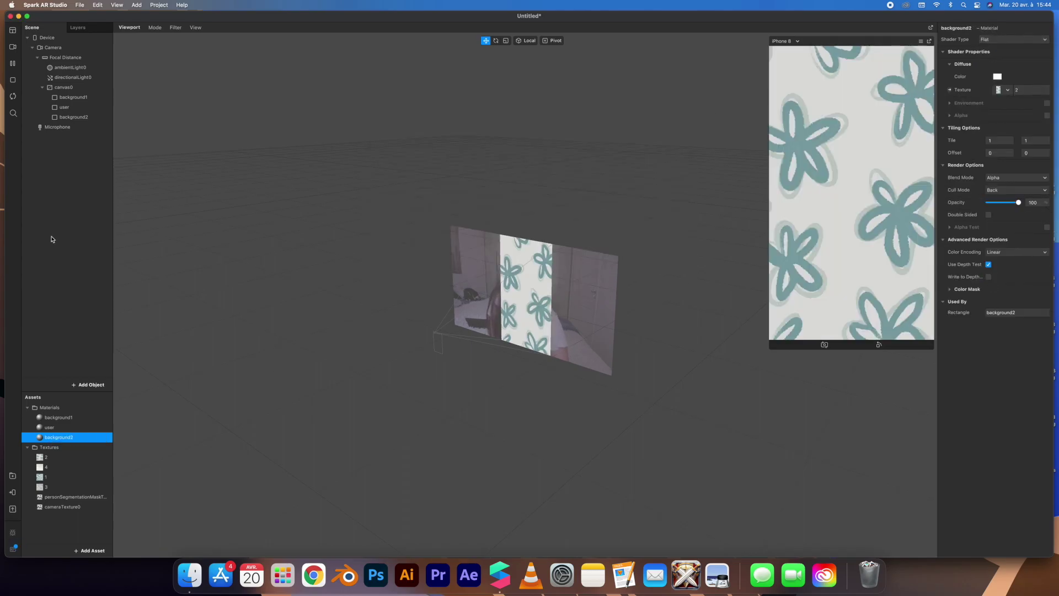
# Add a full-canvas rectangle named background3 and give it a new material also named background3.
pyautogui.click(73, 117)
pyautogui.click(88, 384)
pyautogui.doubleClick(38, 312)
pyautogui.click(968, 204)
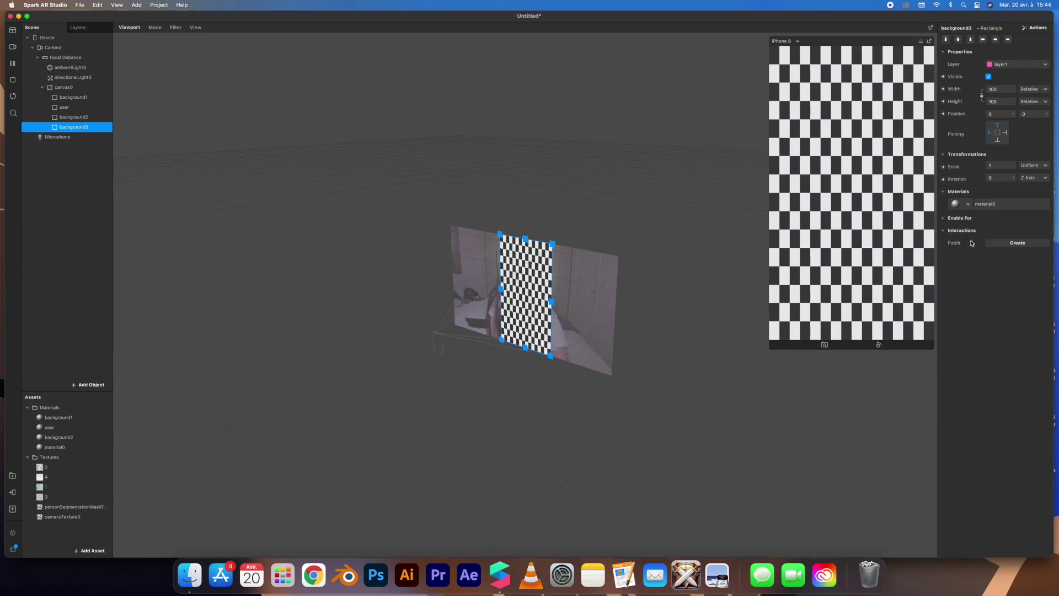
pyautogui.click(989, 237)
pyautogui.doubleClick(55, 447)
pyautogui.write('background3')
pyautogui.press('Return')
pyautogui.click(73, 127)
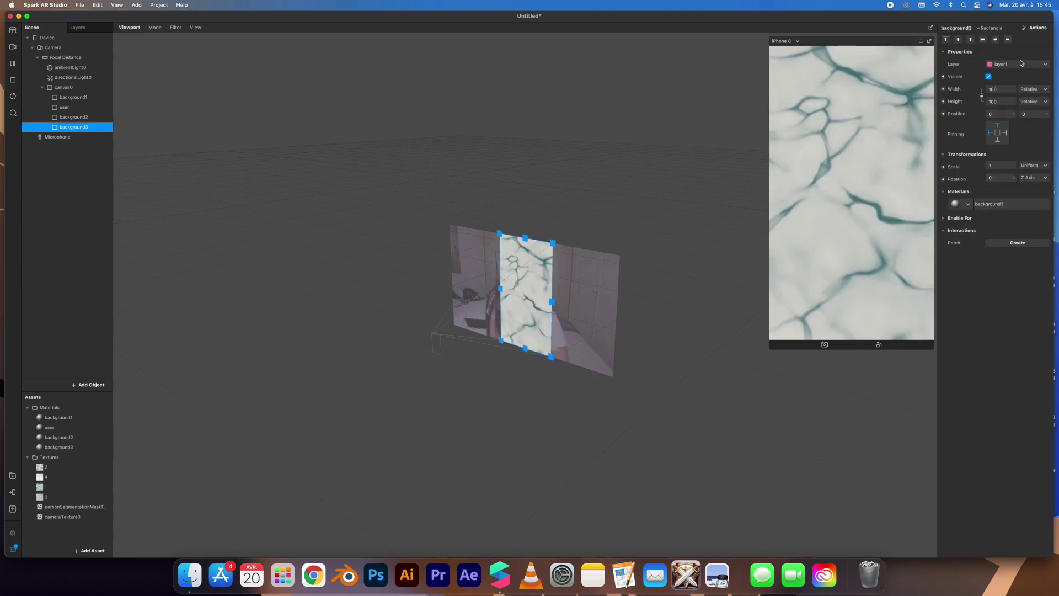
# Add a fourth background rectangle, background4, to the canvas and create a new material for it.
pyautogui.click(88, 385)
pyautogui.doubleClick(37, 312)
pyautogui.click(967, 204)
pyautogui.click(966, 253)
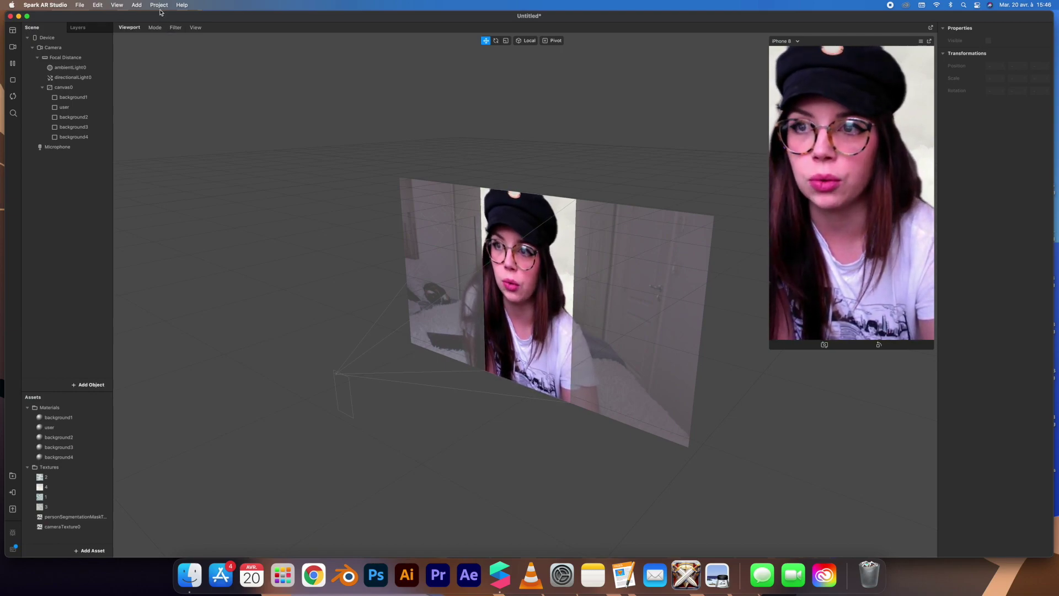
# Show the Patch Editor, add a Screen Tap patch and place it at the start of the graph.
pyautogui.click(138, 6)
pyautogui.moveTo(155, 6)
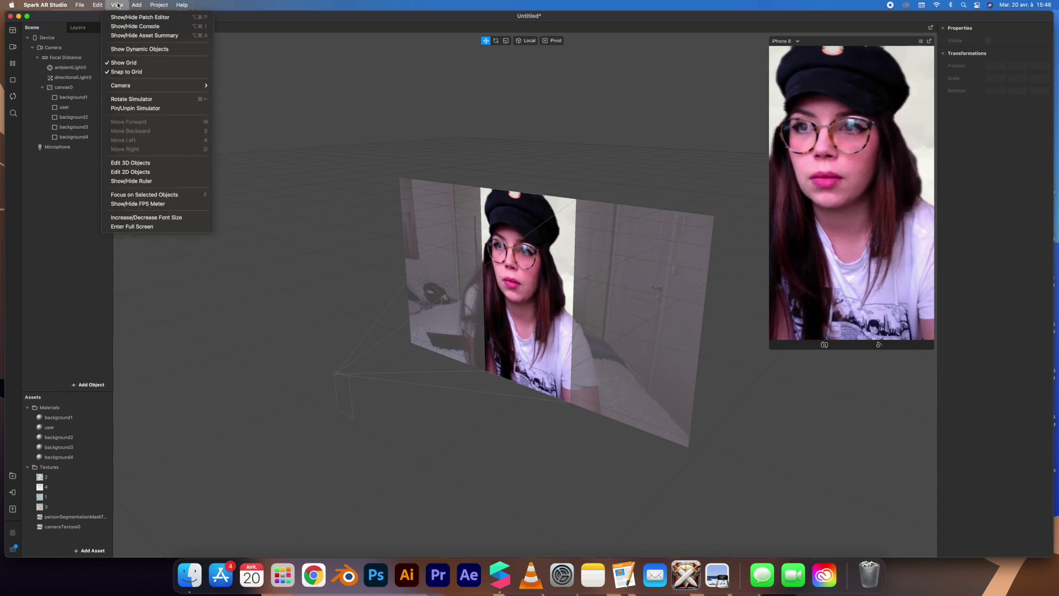
pyautogui.click(123, 17)
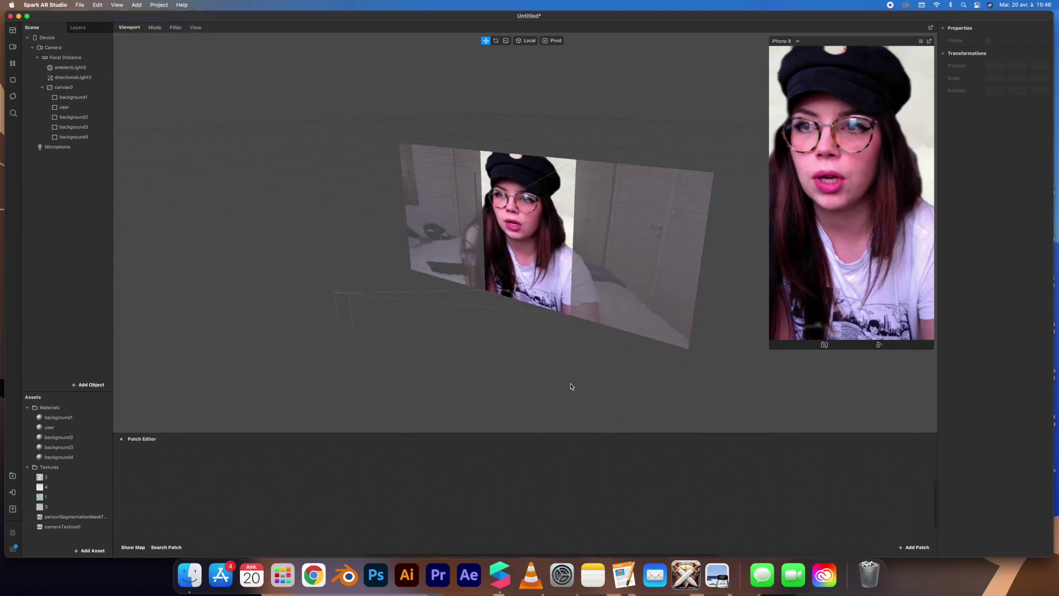
pyautogui.rightClick(476, 485)
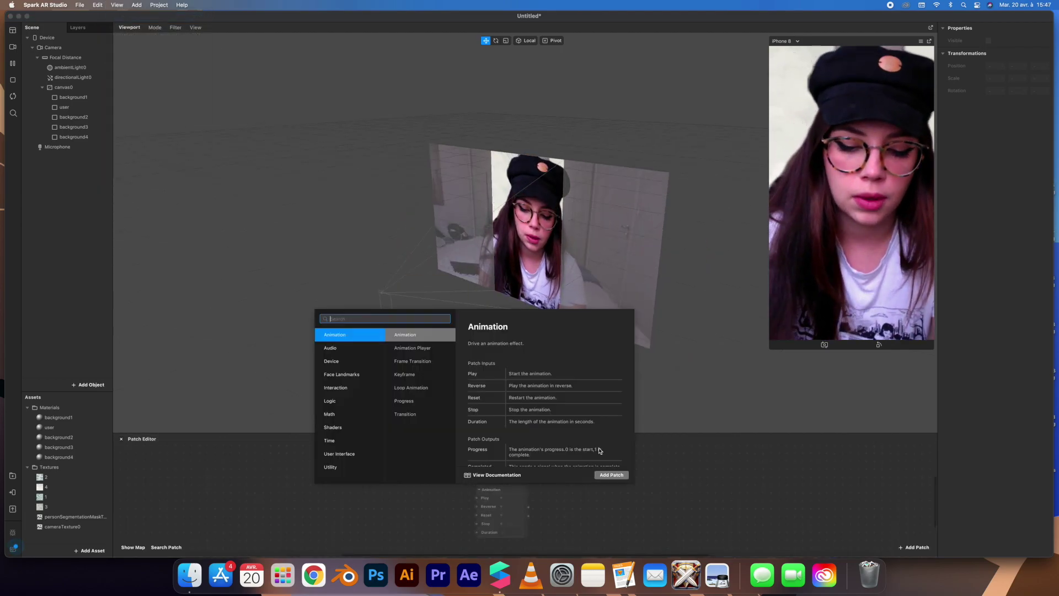
pyautogui.write('screen')
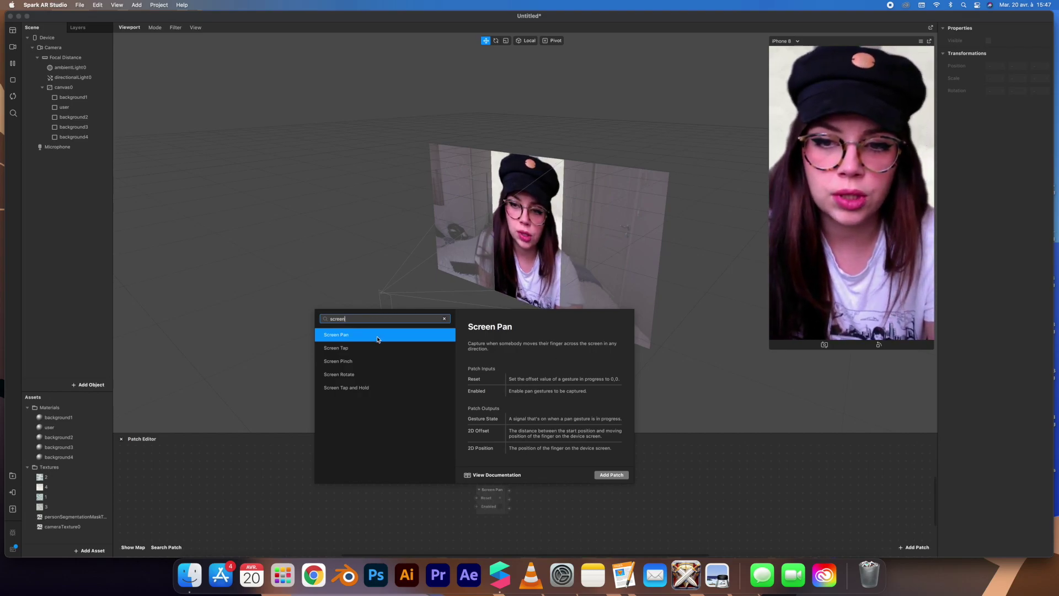
pyautogui.click(371, 348)
pyautogui.click(611, 474)
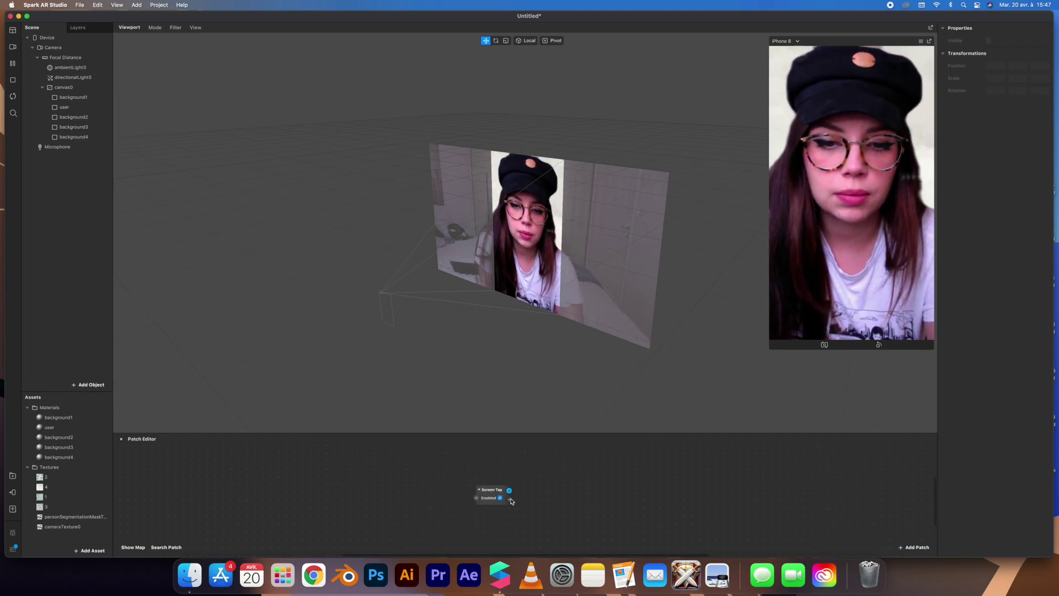
pyautogui.moveTo(491, 490); pyautogui.dragTo(270, 466)
# Add a Counter patch, connect Screen Tap to its Increase input and set Maximum Count to 4.
pyautogui.doubleClick(347, 477)
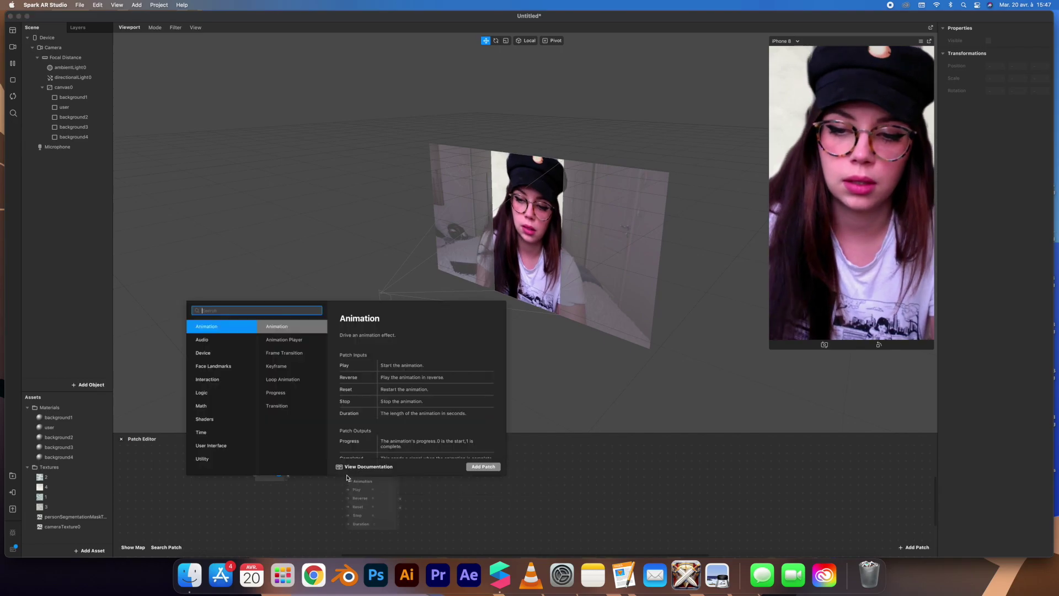
pyautogui.write('coun')
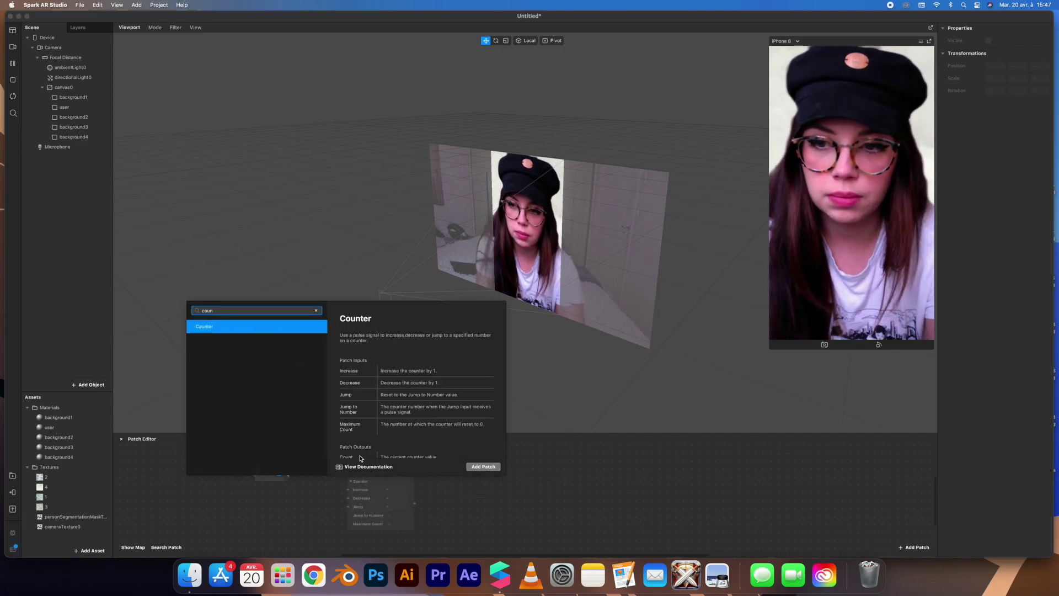
pyautogui.click(496, 468)
pyautogui.moveTo(286, 468); pyautogui.dragTo(331, 462)
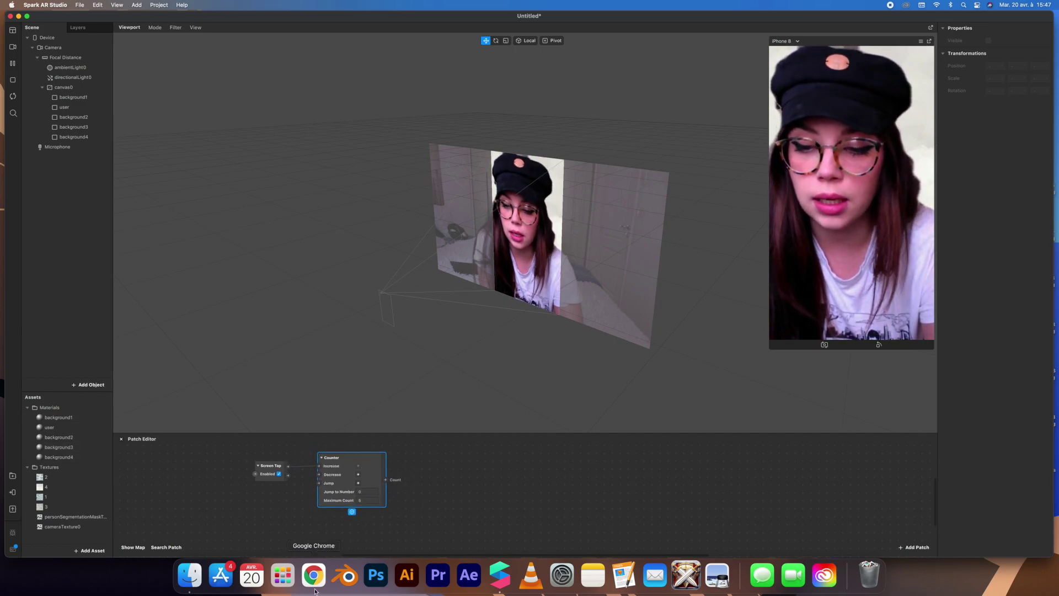
pyautogui.click(347, 499)
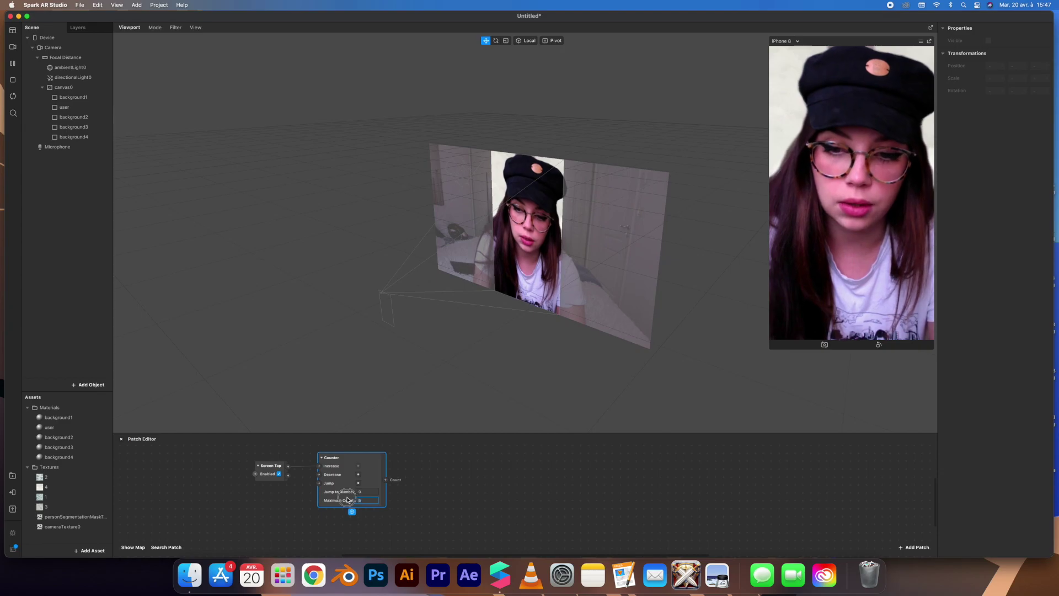
pyautogui.write('4')
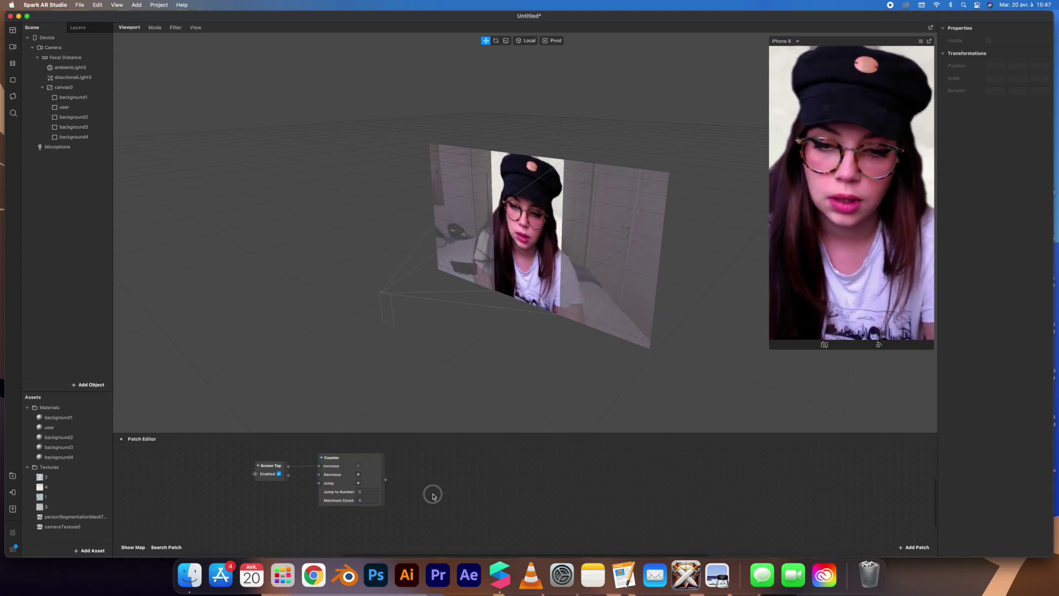
# Add an Equals Exactly patch and connect the Counter's Count output to its First Number.
pyautogui.rightClick(433, 494)
pyautogui.write('equal')
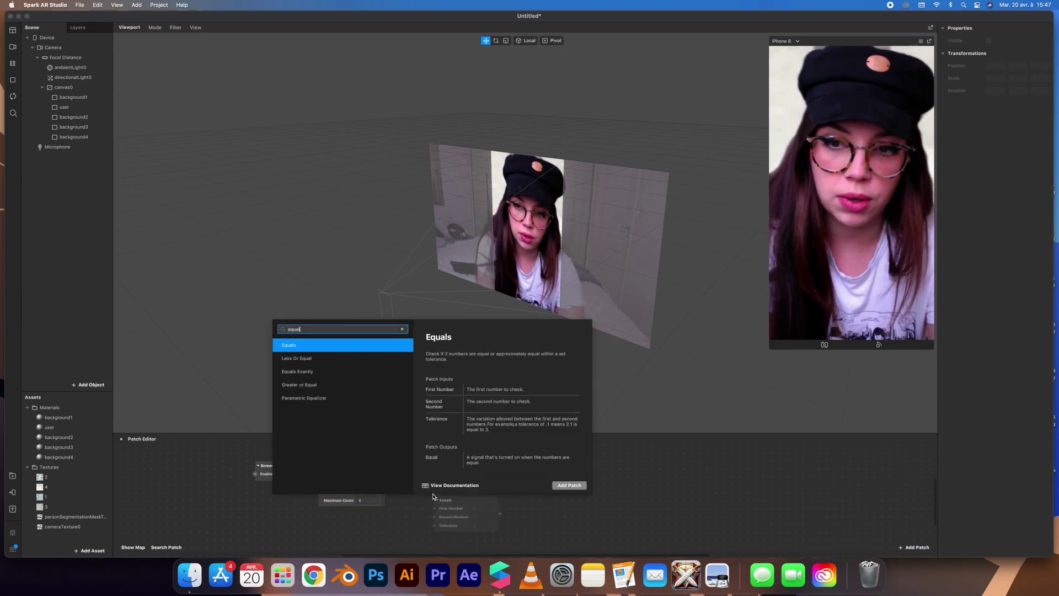
pyautogui.click(298, 371)
pyautogui.click(556, 485)
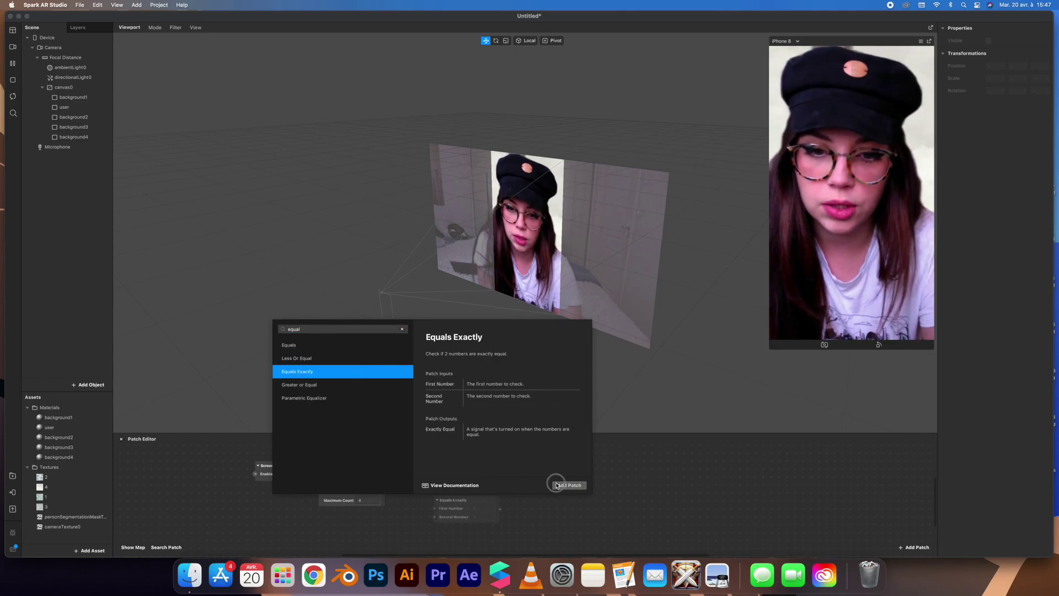
pyautogui.moveTo(386, 480); pyautogui.dragTo(427, 445)
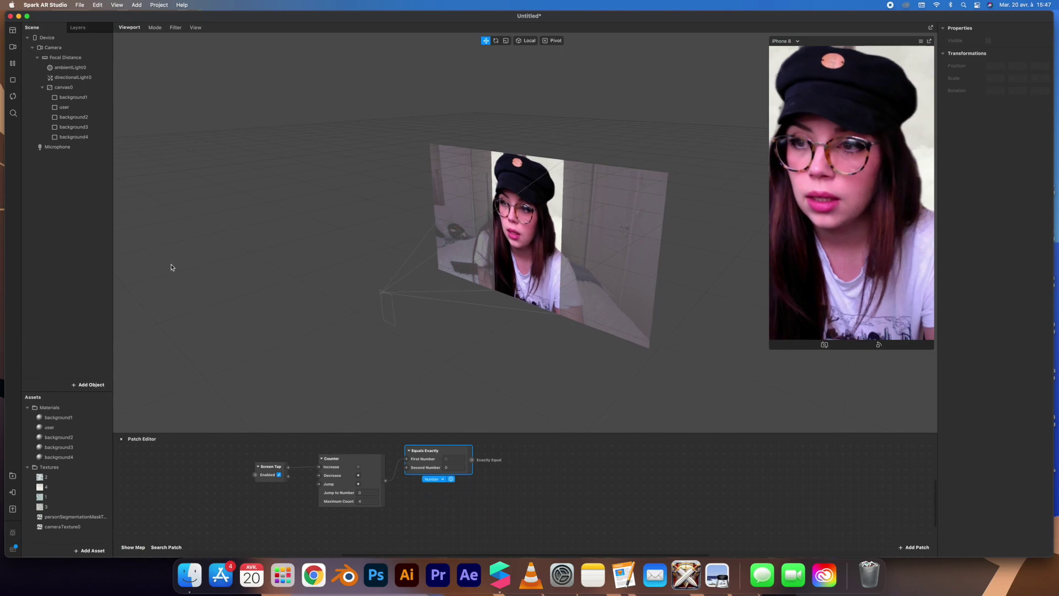
# Create a patch for background1's Visible property and drive it with the Equals Exactly output.
pyautogui.click(91, 97)
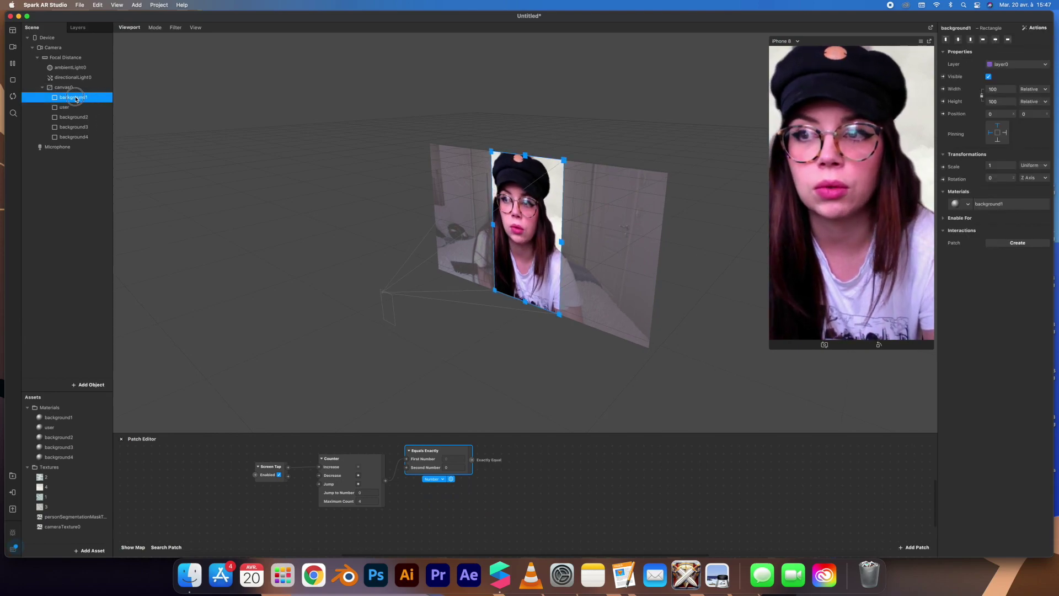
pyautogui.click(943, 77)
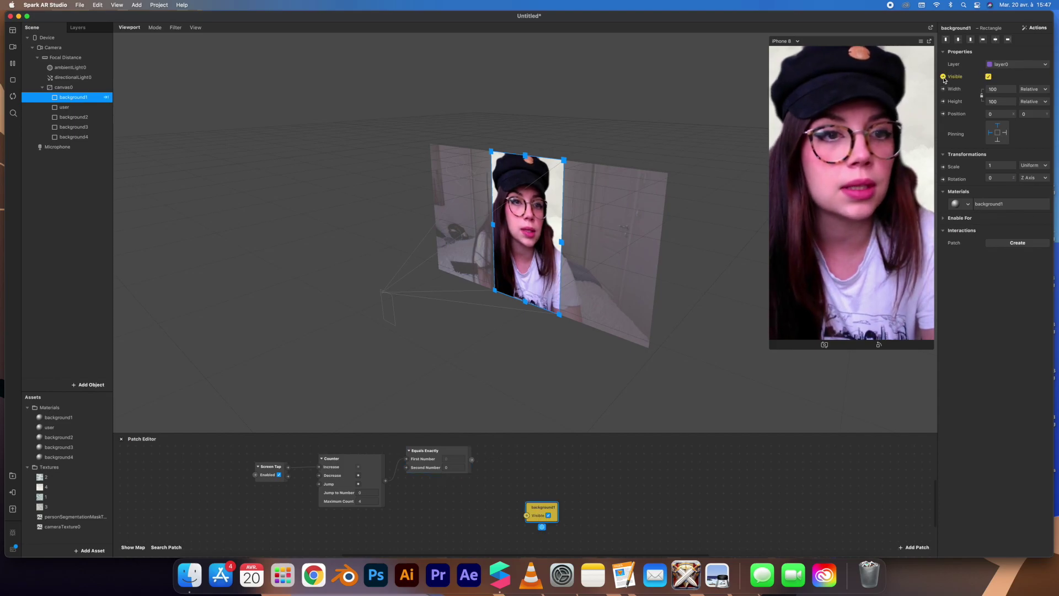
pyautogui.moveTo(522, 510)
pyautogui.mouseDown()
pyautogui.moveTo(504, 461)
pyautogui.moveTo(494, 464)
pyautogui.moveTo(510, 469)
pyautogui.mouseUp()
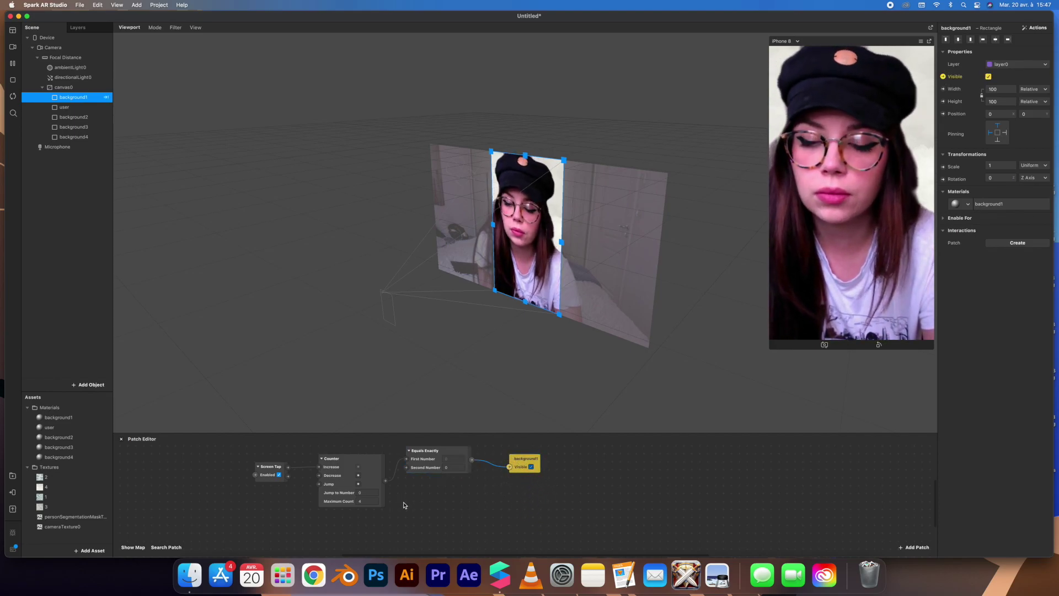
# Add a second Equals Exactly patch fed by the Counter's Count, with Second Number set to 1.
pyautogui.rightClick(423, 508)
pyautogui.write('equ')
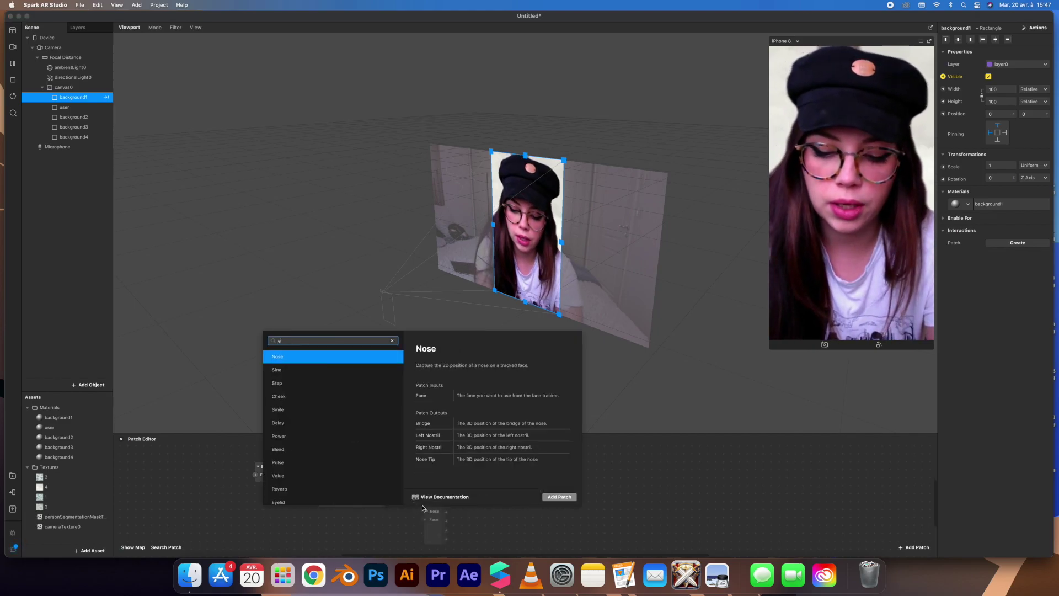
pyautogui.click(319, 383)
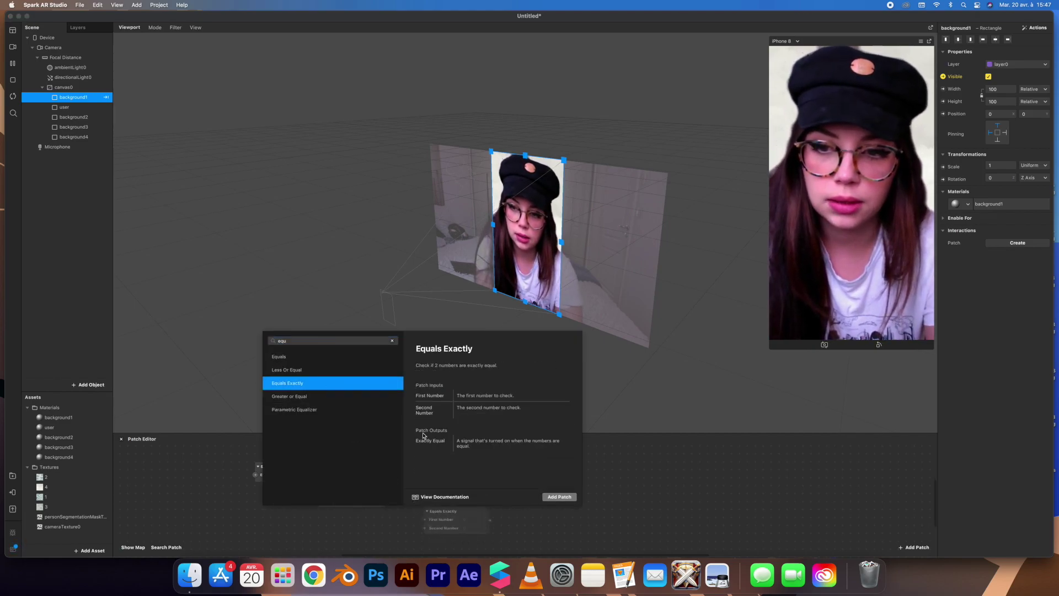
pyautogui.click(559, 496)
pyautogui.moveTo(386, 481); pyautogui.dragTo(413, 486)
pyautogui.click(462, 499)
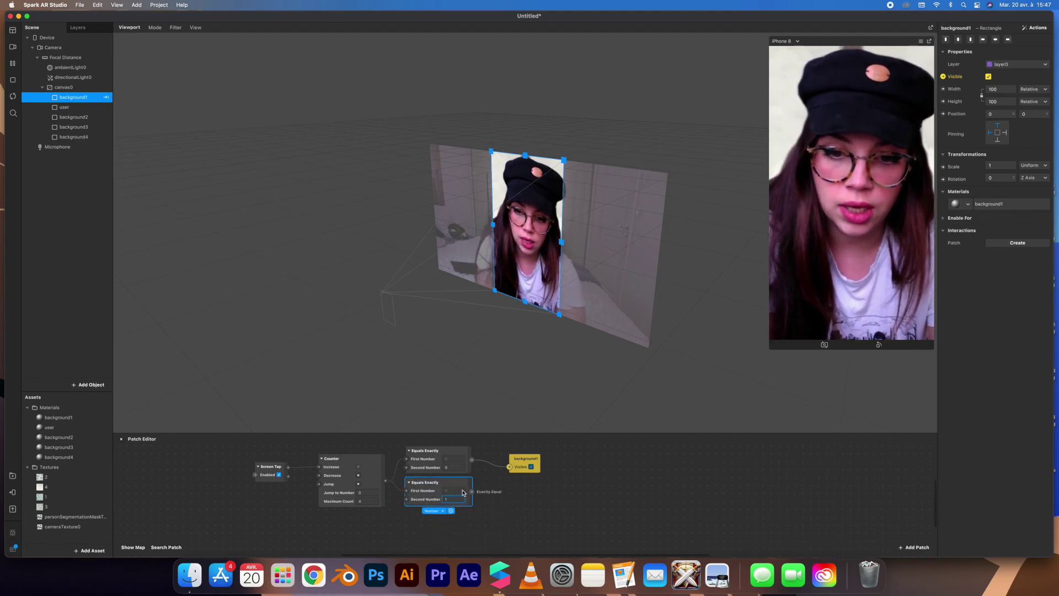
pyautogui.press('Return')
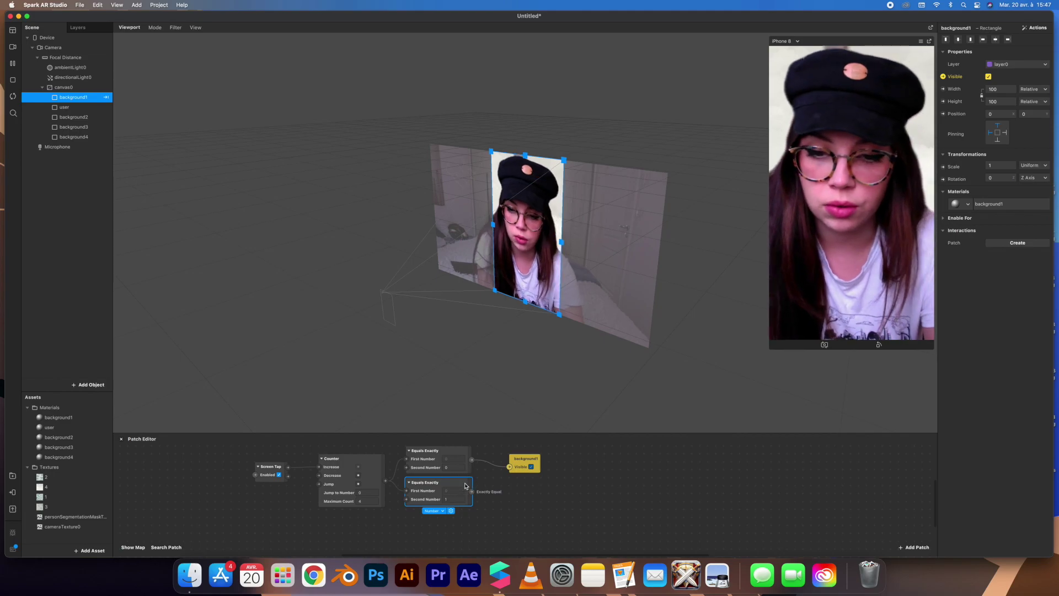
# Create a patch for background2's Visible property and connect the second Equals Exactly output to it.
pyautogui.click(99, 122)
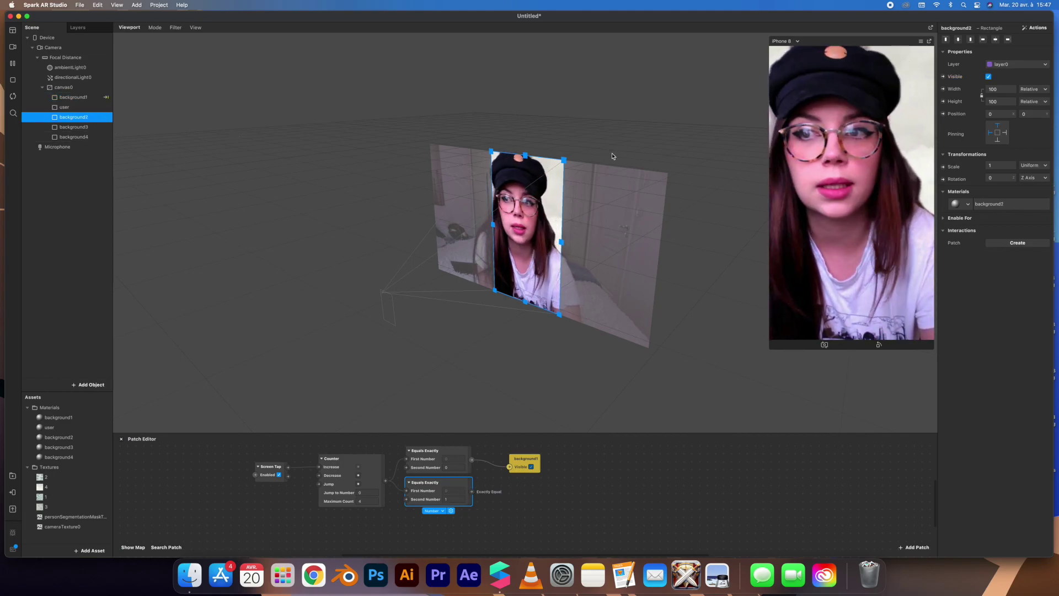
pyautogui.click(943, 77)
pyautogui.moveTo(472, 491); pyautogui.dragTo(516, 485)
pyautogui.click(457, 486)
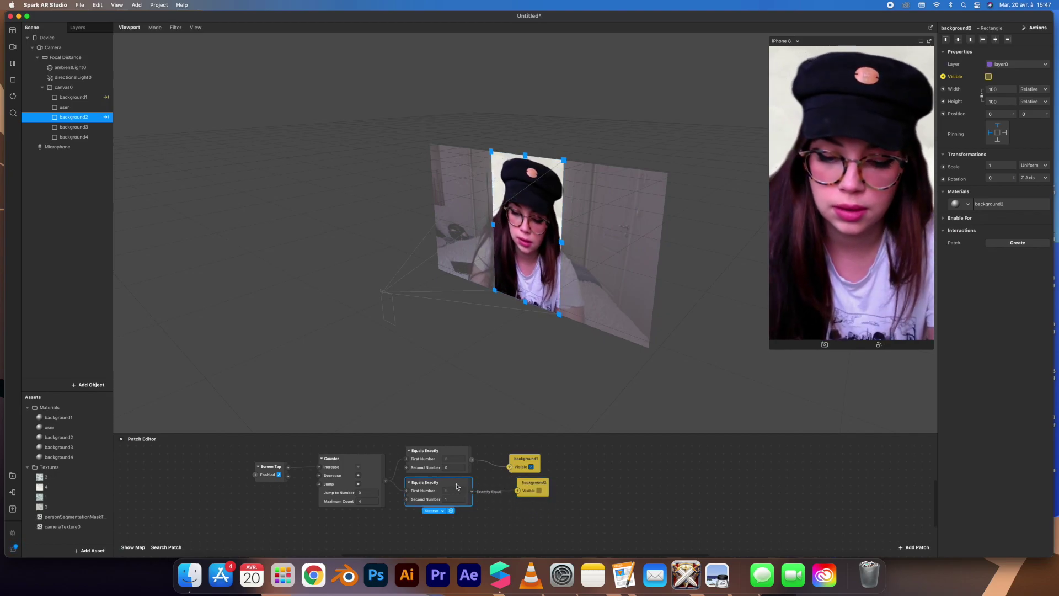
# Try to add a third Equals Exactly patch by pasting a copy of the second one below it.
pyautogui.press('super+c')
pyautogui.press('super+v')
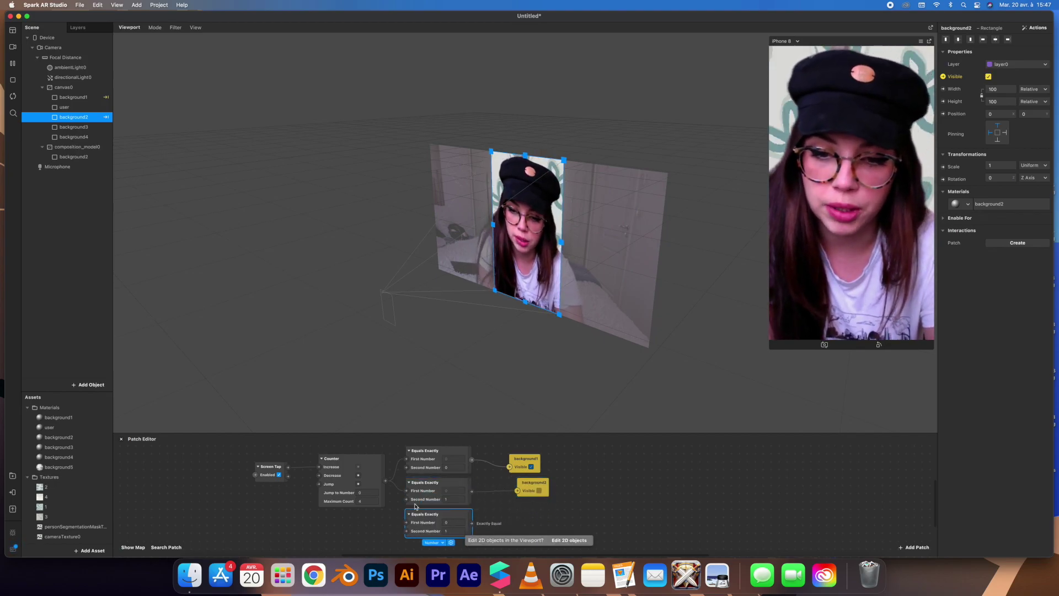
pyautogui.moveTo(410, 522); pyautogui.dragTo(427, 504)
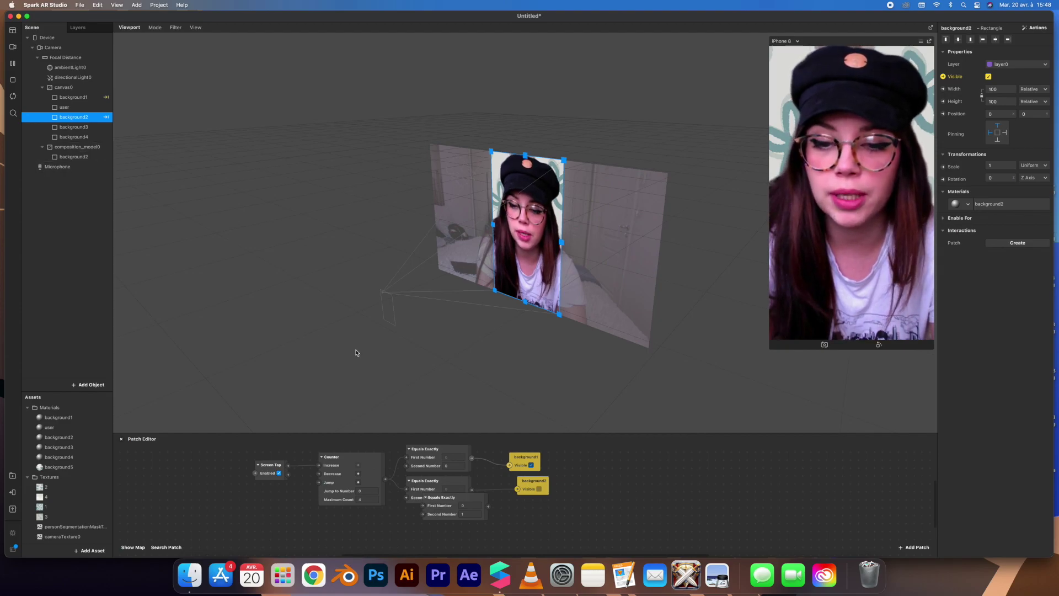
# Undo the recent edits back to before the second Equals Exactly patch was added, and clear the selection.
pyautogui.press('super+z')
pyautogui.press('super+z')
pyautogui.press('super+z')
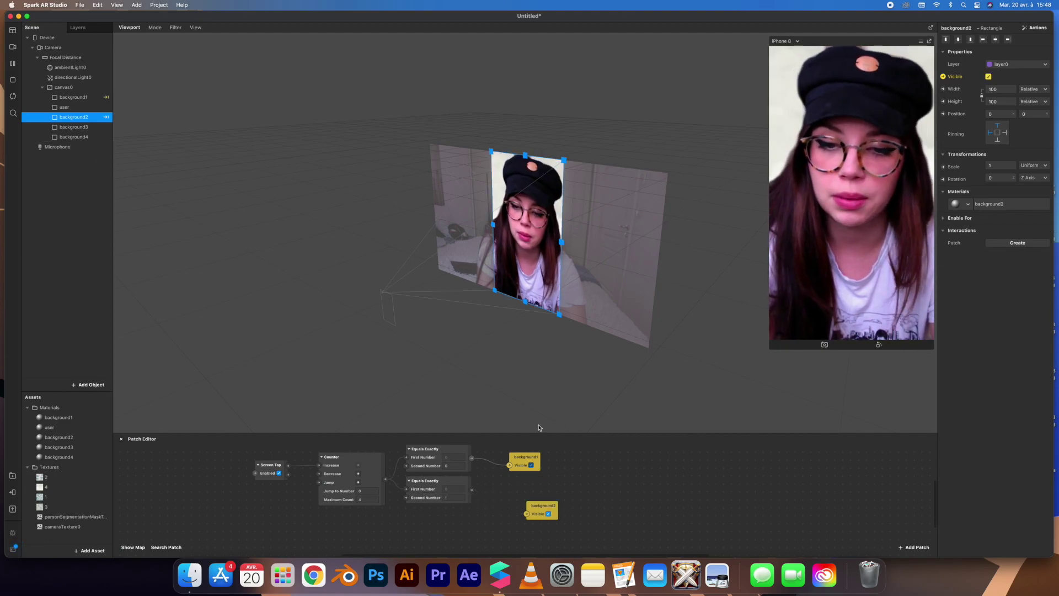
pyautogui.press('super+z')
pyautogui.press('super+z')
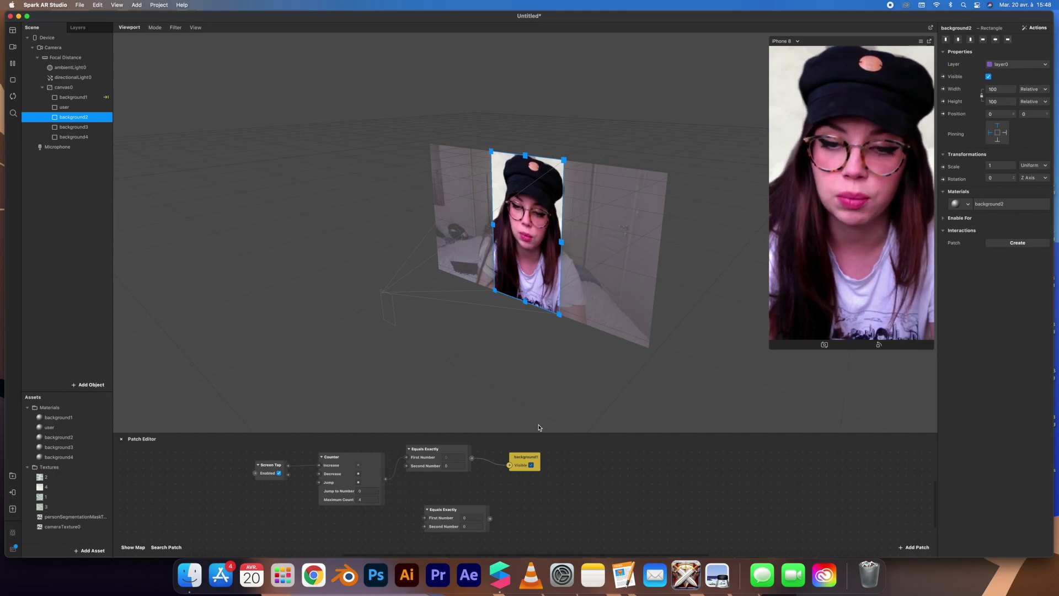
pyautogui.press('super+z')
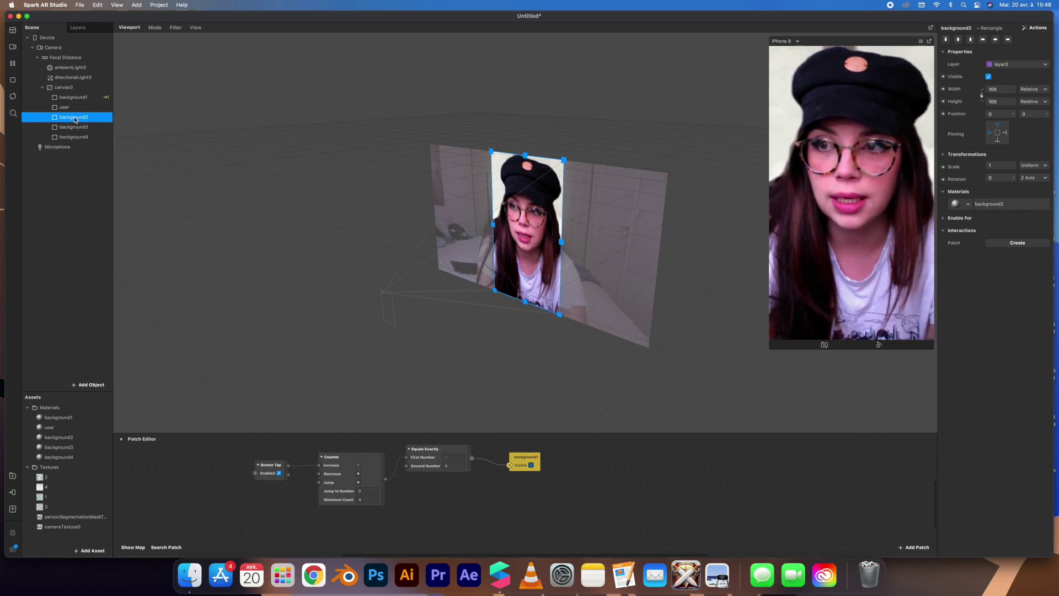
pyautogui.click(44, 388)
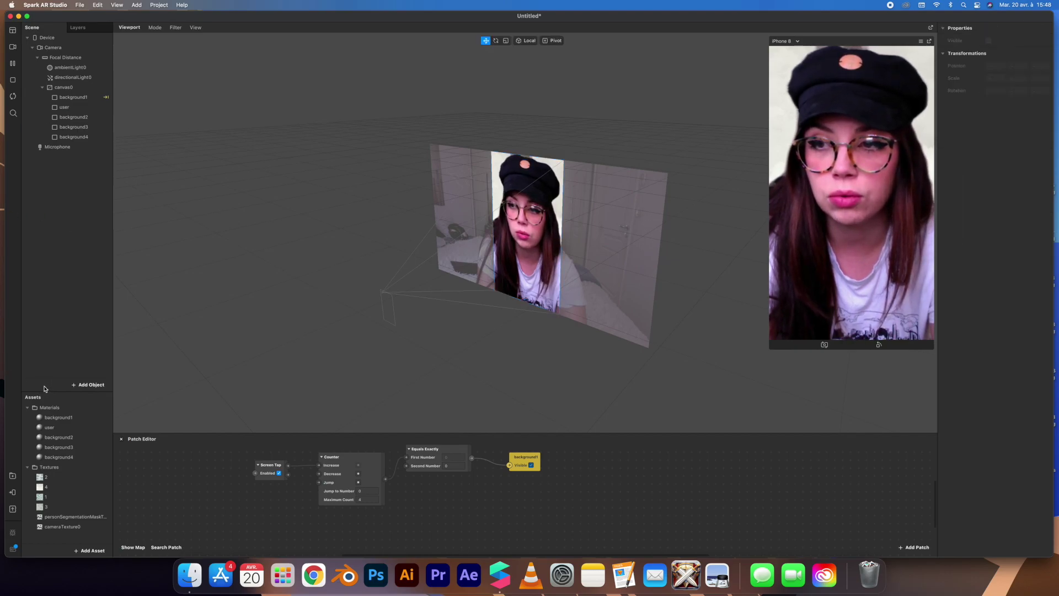
# Duplicate the Equals Exactly patch, feed its First Number from the Counter's Count, and set Second Number to 1.
pyautogui.click(430, 469)
pyautogui.press('super+d')
pyautogui.moveTo(434, 472); pyautogui.dragTo(415, 505)
pyautogui.click(444, 513)
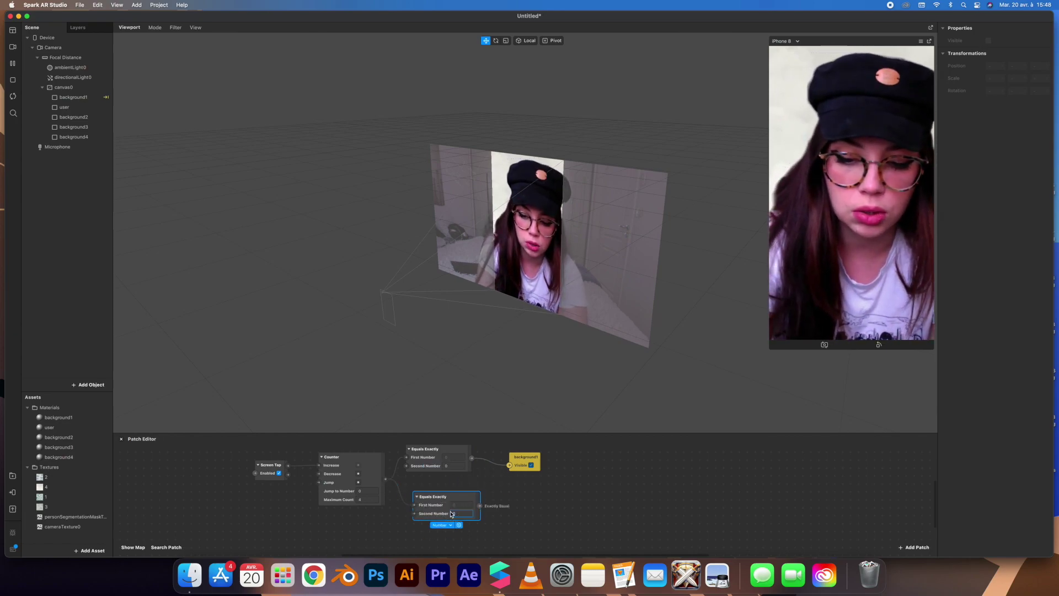
pyautogui.moveTo(457, 497); pyautogui.dragTo(430, 532)
# Duplicate a third Equals Exactly patch, connect the Counter's Count to its First Number, and set Second Number to 2.
pyautogui.press('super+d')
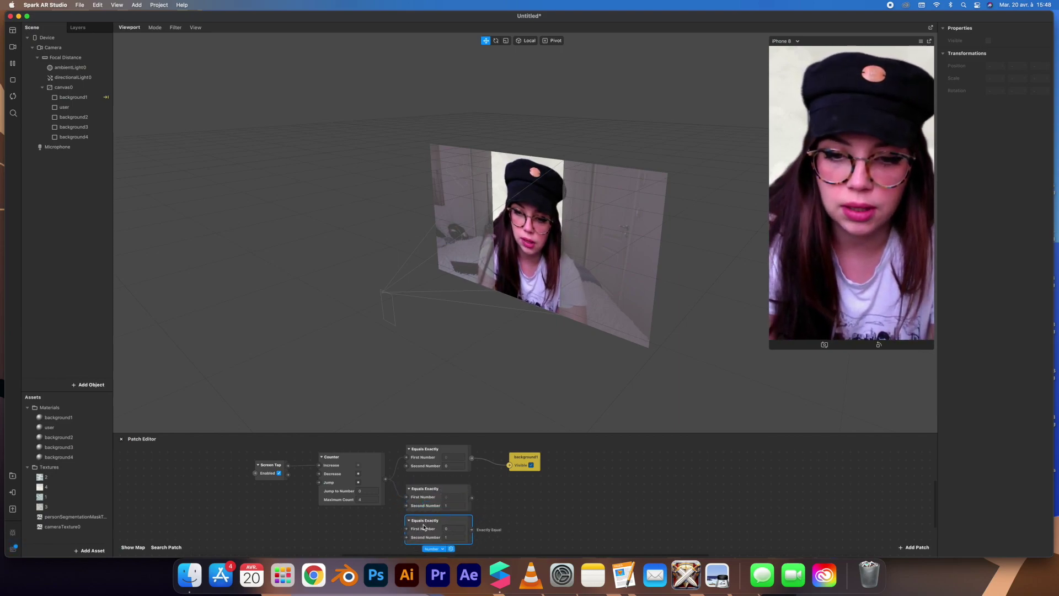
pyautogui.moveTo(385, 479); pyautogui.dragTo(406, 528)
pyautogui.click(445, 537)
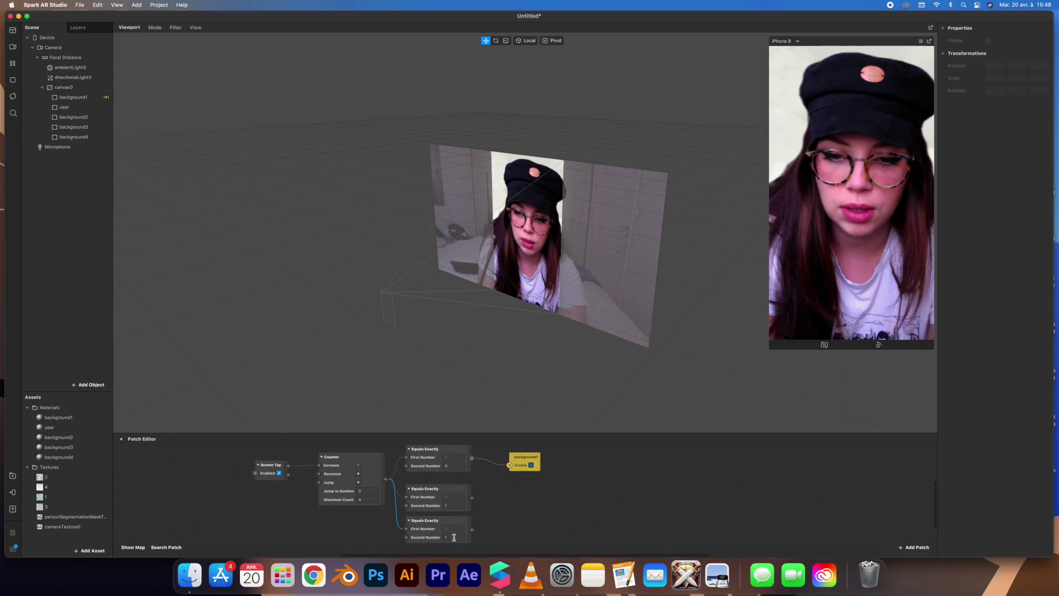
pyautogui.write('2')
# Add a fourth Equals Exactly patch fed by the Counter's Count, with Second Number set to 3.
pyautogui.scroll(-2, 469, 511)
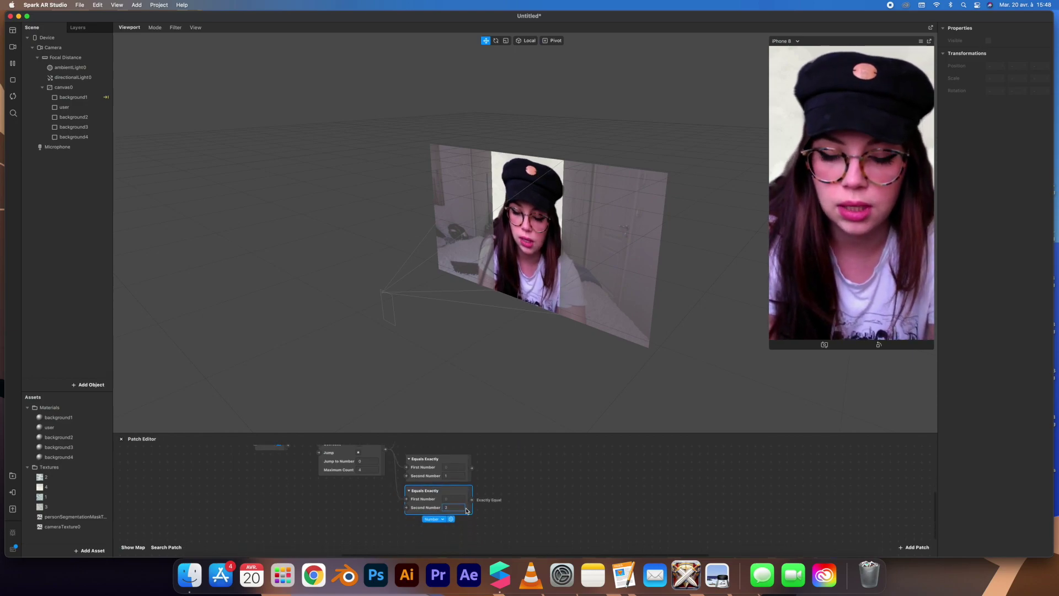
pyautogui.moveTo(434, 495); pyautogui.dragTo(443, 526)
pyautogui.moveTo(385, 448); pyautogui.dragTo(414, 531)
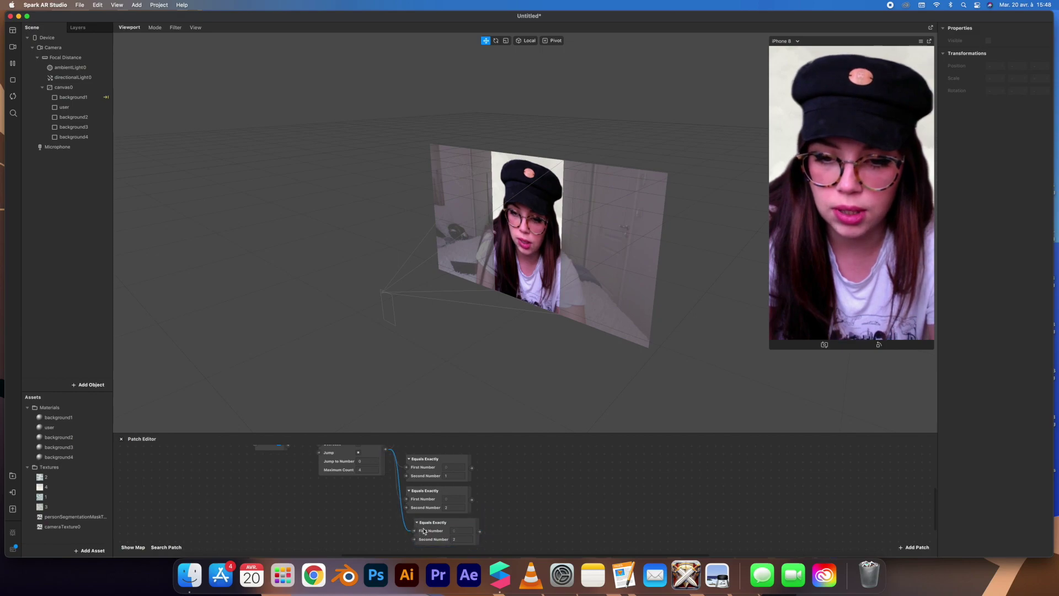
pyautogui.click(441, 540)
pyautogui.click(465, 540)
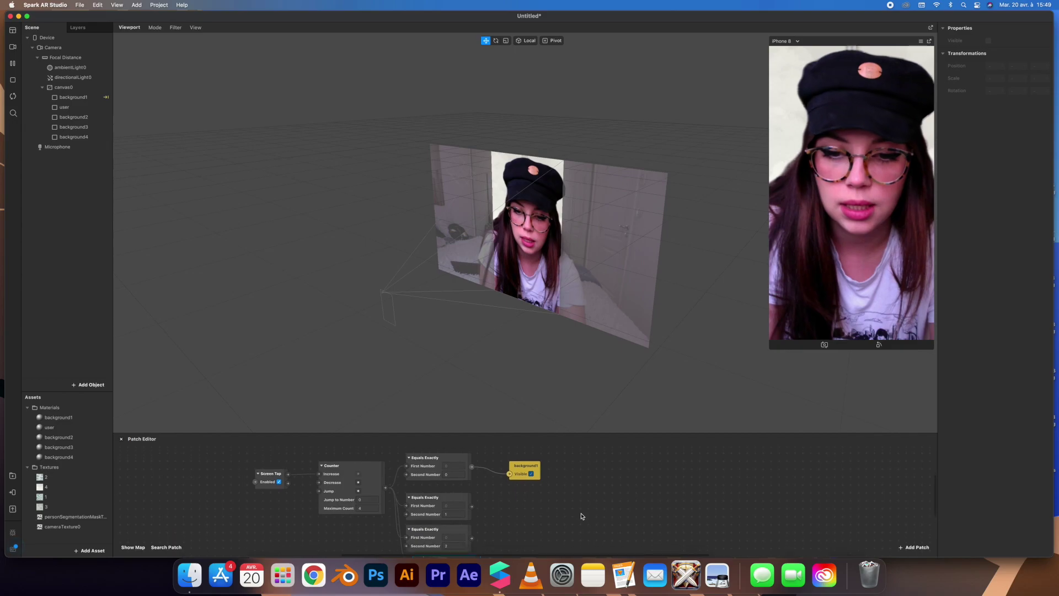
# Create a patch for background2's Visible property and drive it with the second Equals Exactly output.
pyautogui.scroll(1, 562, 512)
pyautogui.click(78, 115)
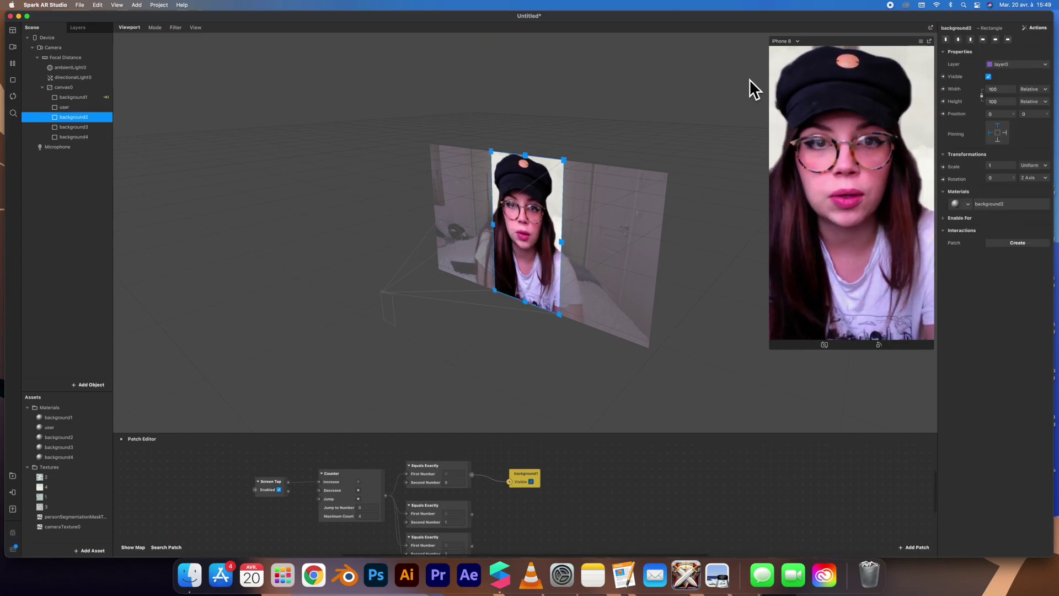
pyautogui.click(942, 77)
pyautogui.moveTo(472, 514); pyautogui.dragTo(526, 515)
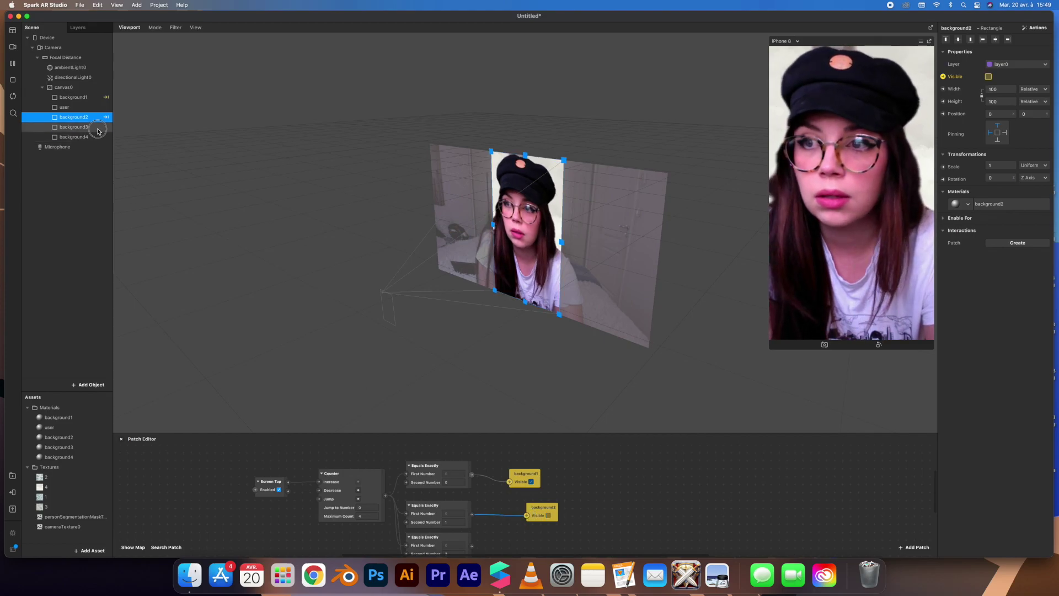
# Create a patch for background3's Visible property and connect the third Equals Exactly output to it.
pyautogui.click(77, 127)
pyautogui.scroll(-1, 595, 468)
pyautogui.moveTo(543, 499); pyautogui.dragTo(533, 521)
pyautogui.moveTo(471, 537); pyautogui.dragTo(517, 529)
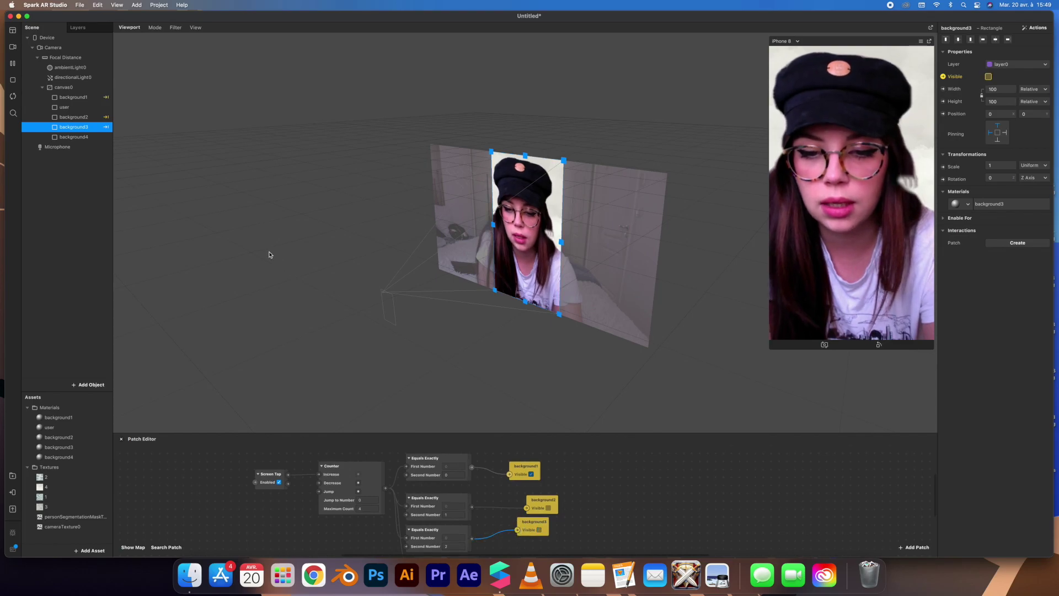
# Create a patch for background4's Visible property and connect the fourth Equals Exactly output to it.
pyautogui.click(101, 146)
pyautogui.click(94, 137)
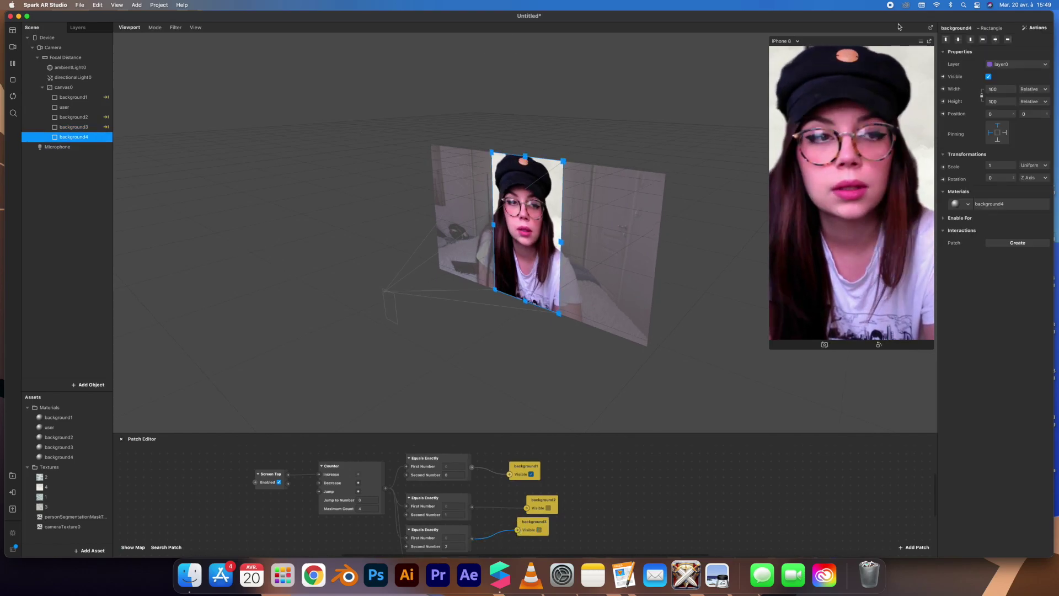
pyautogui.click(943, 77)
pyautogui.scroll(-3, 552, 496)
pyautogui.moveTo(542, 496); pyautogui.dragTo(517, 541)
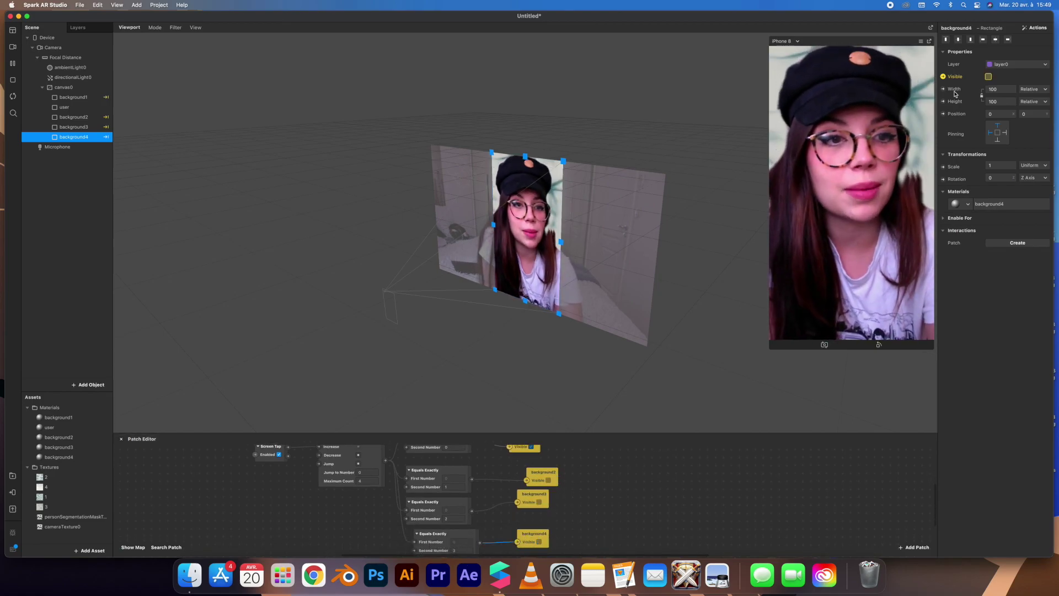
# Test the screen tap in the device preview by tapping repeatedly to cycle through all four backgrounds.
pyautogui.click(920, 43)
pyautogui.click(929, 53)
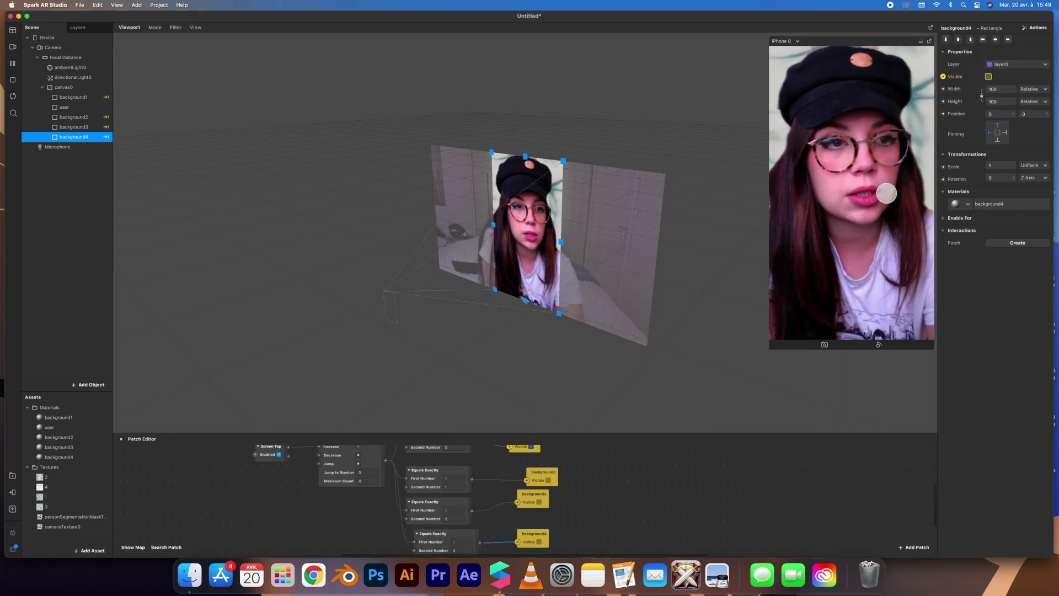
pyautogui.click(886, 193)
pyautogui.click(899, 177)
pyautogui.click(896, 181)
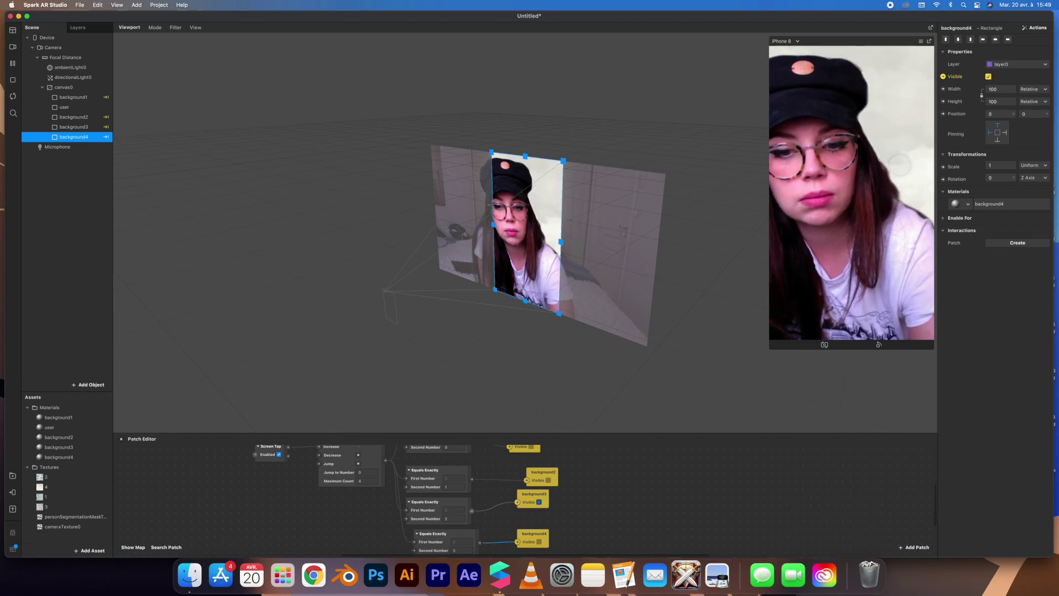
pyautogui.click(888, 187)
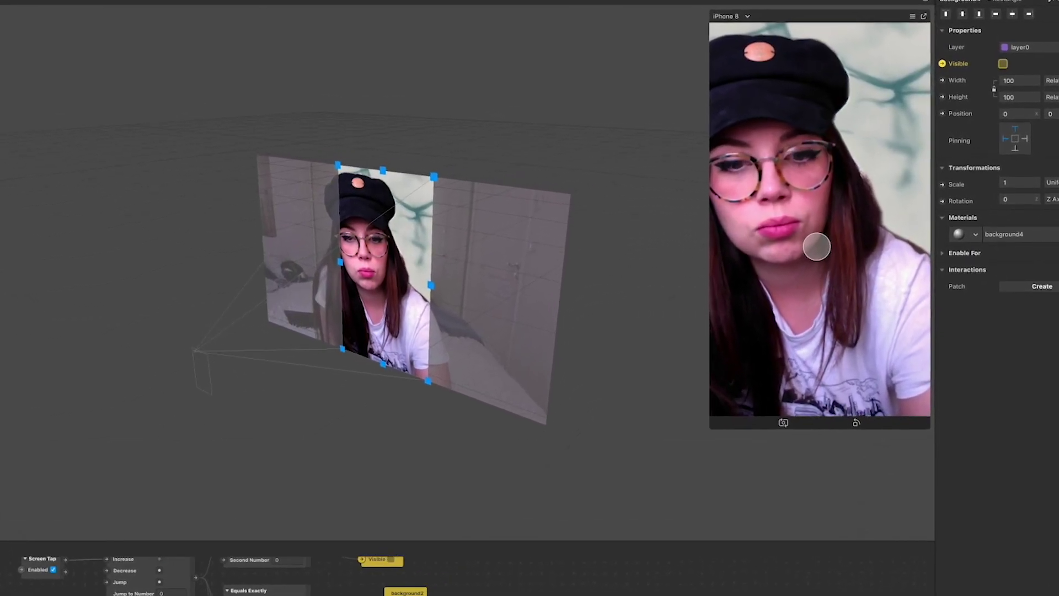
pyautogui.click(834, 227)
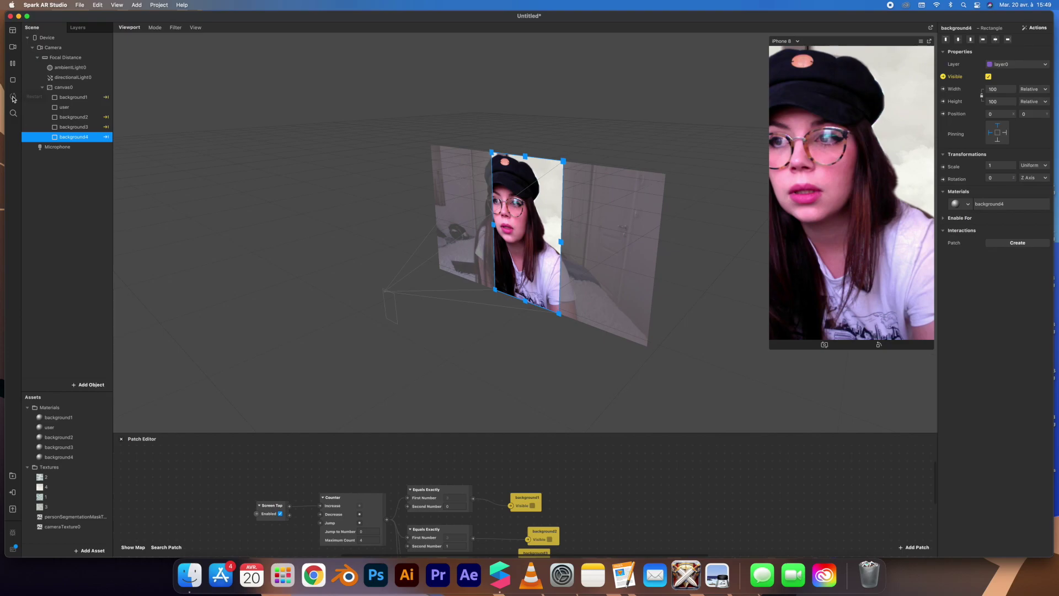
pyautogui.click(889, 154)
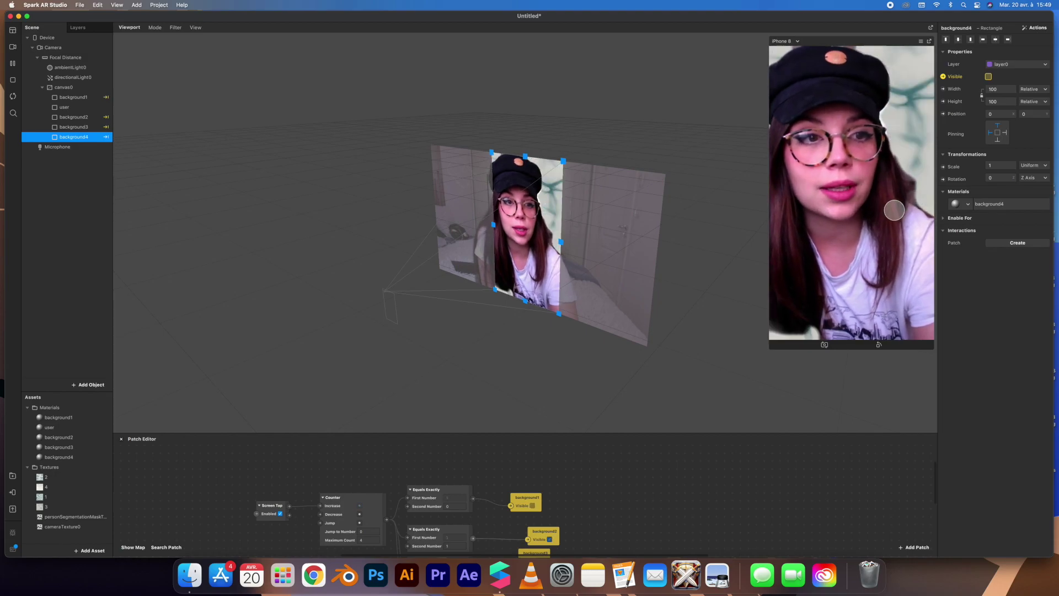
pyautogui.click(894, 210)
pyautogui.click(893, 209)
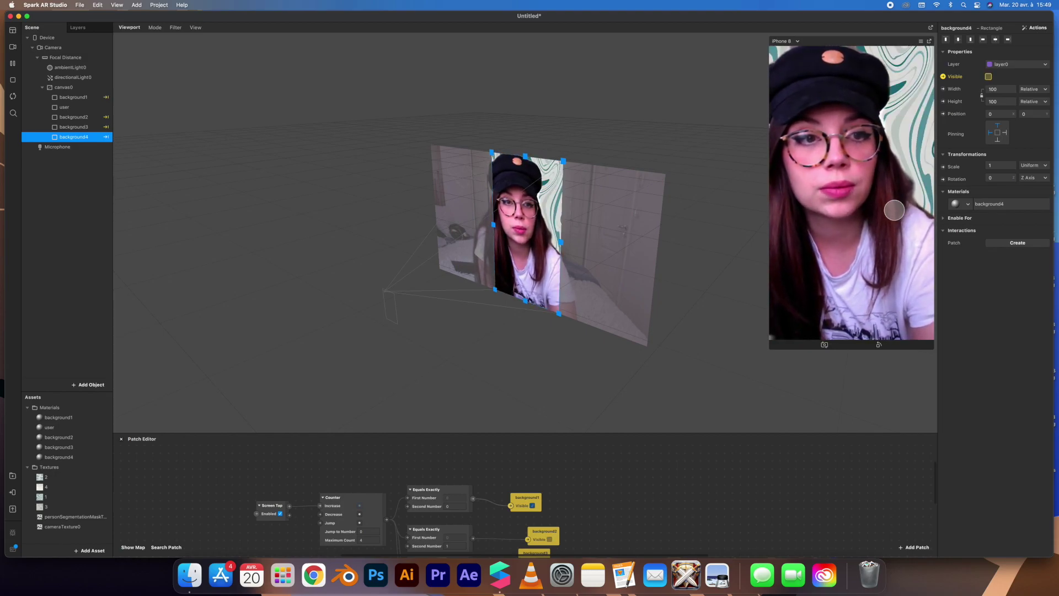
pyautogui.click(894, 210)
pyautogui.click(894, 209)
pyautogui.click(894, 209)
pyautogui.click(893, 210)
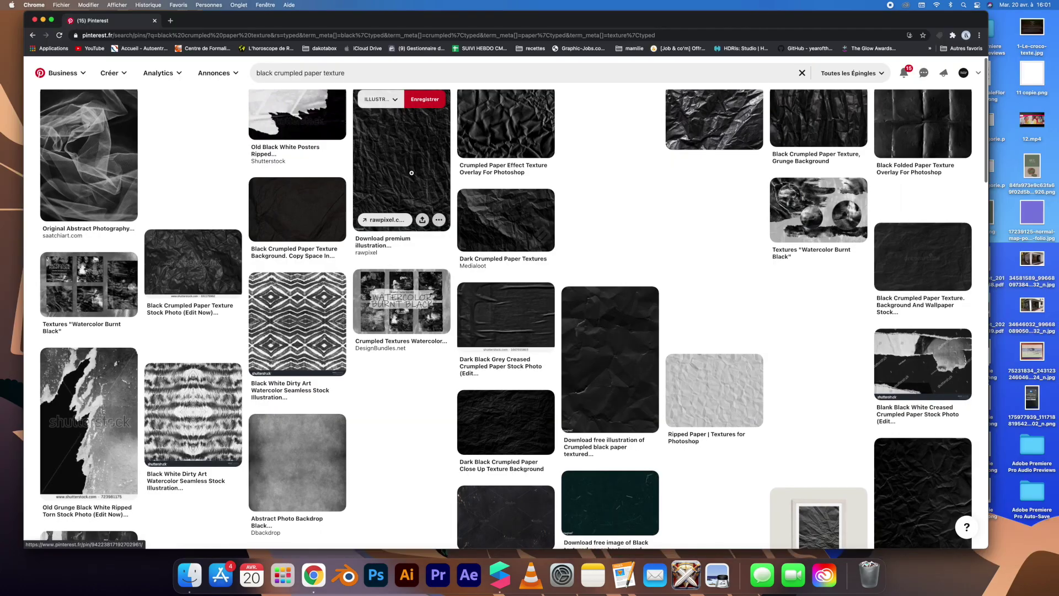
# Browse black crumpled paper textures on Pinterest in Chrome, opening pins and similar content to find an overlay image.
pyautogui.click(412, 173)
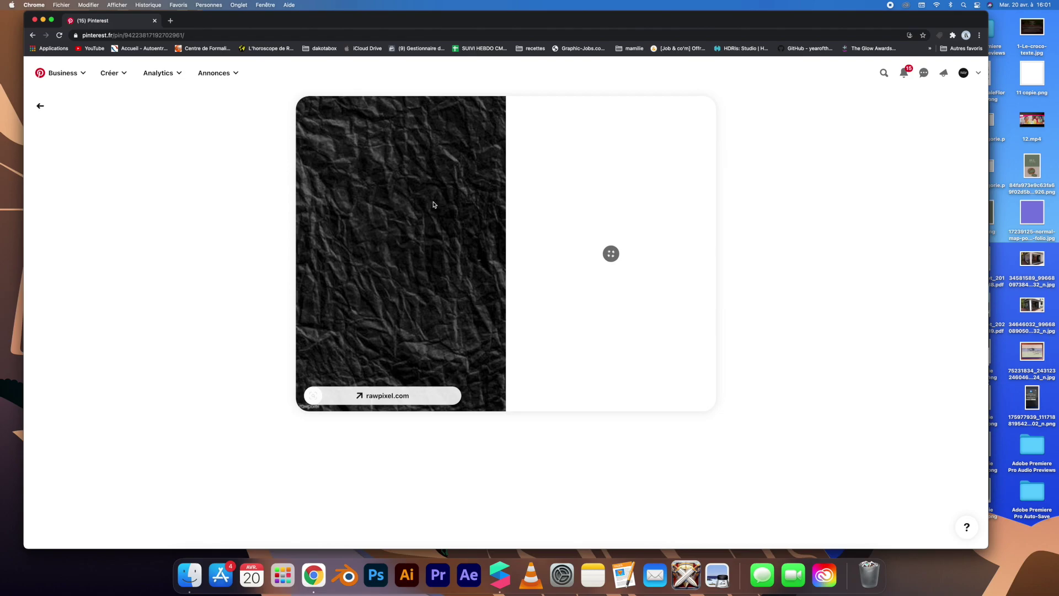
pyautogui.scroll(-3, 444, 200)
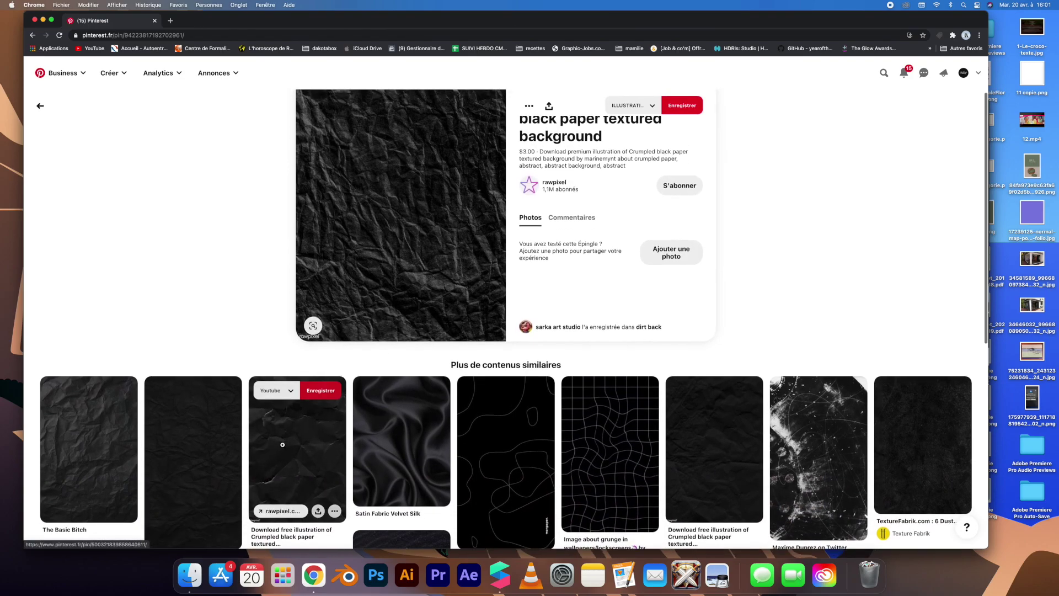
pyautogui.click(282, 444)
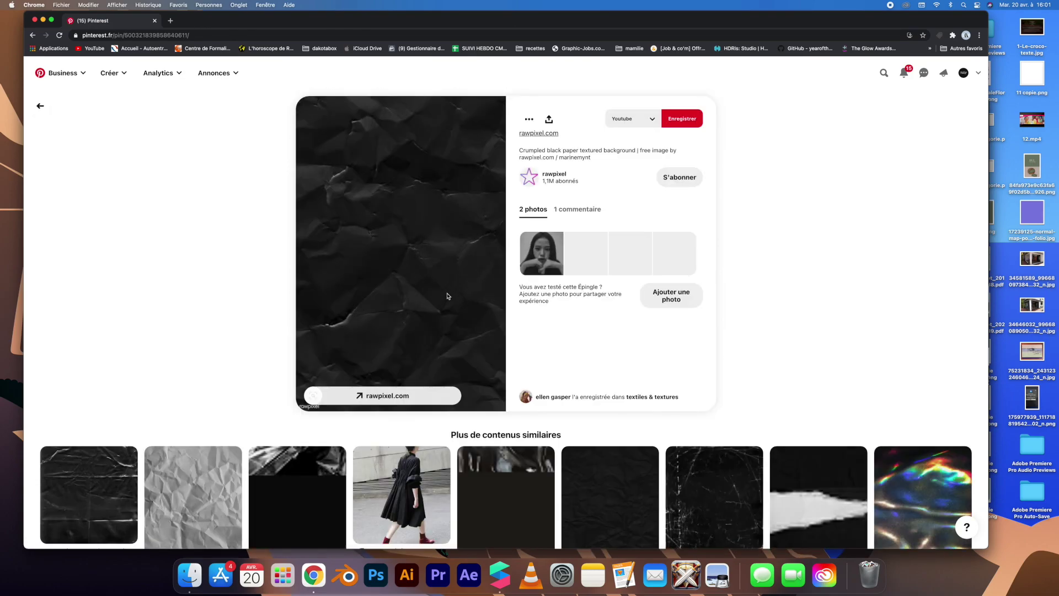
pyautogui.scroll(-3, 451, 300)
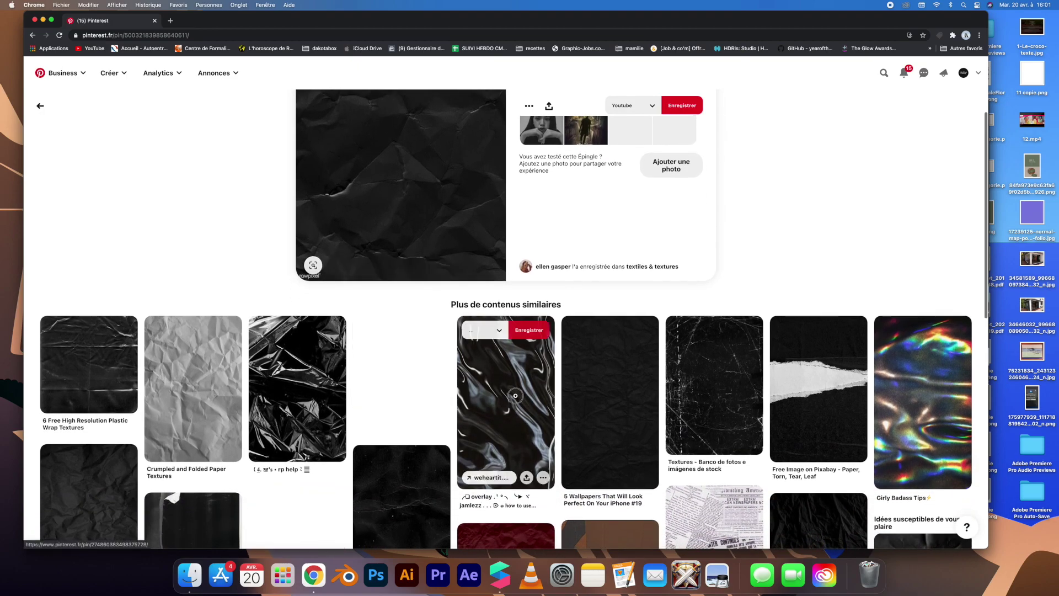
pyautogui.click(515, 398)
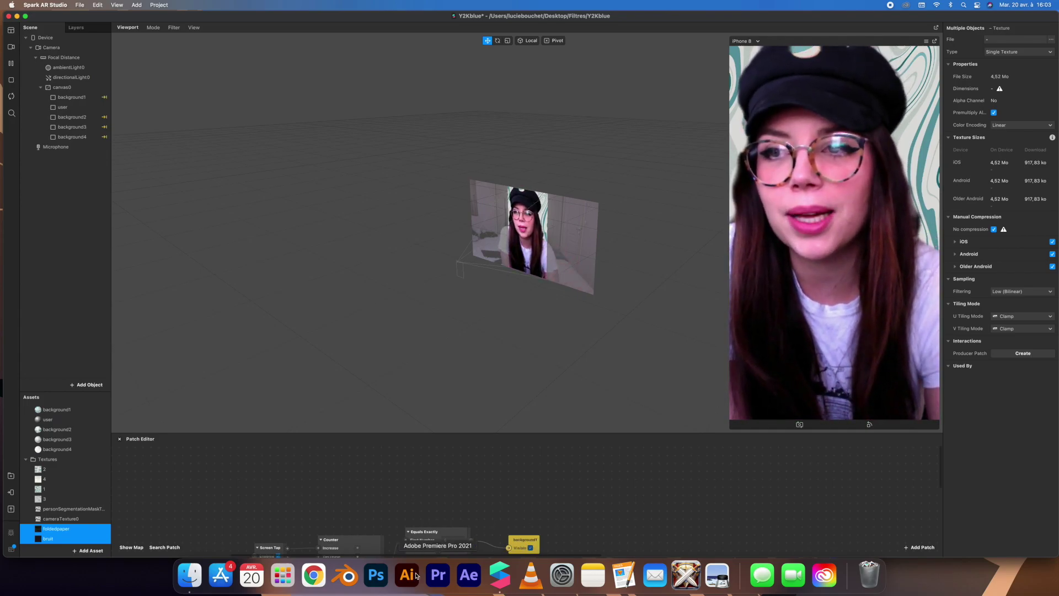
# Back in Spark AR Studio, insert a new rectangle into canvas0 and rename it paper.
pyautogui.click(89, 384)
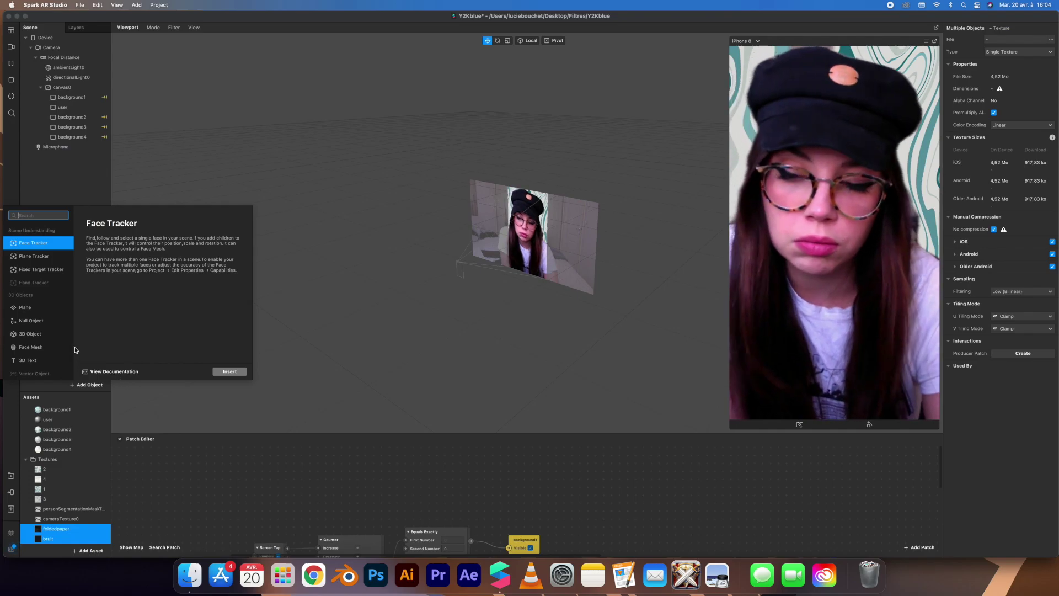
pyautogui.scroll(-5, 47, 328)
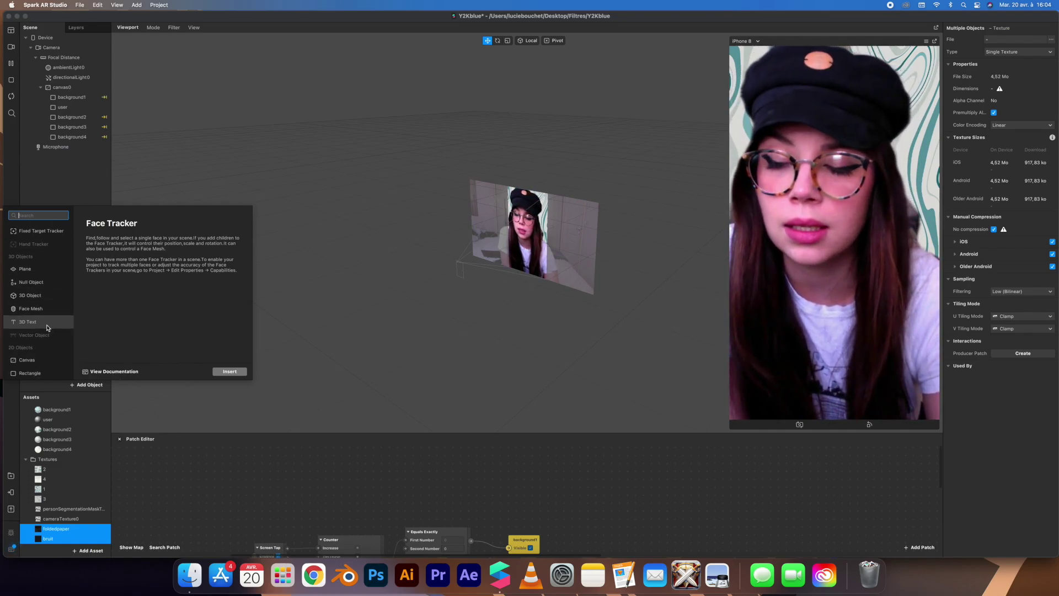
pyautogui.click(39, 299)
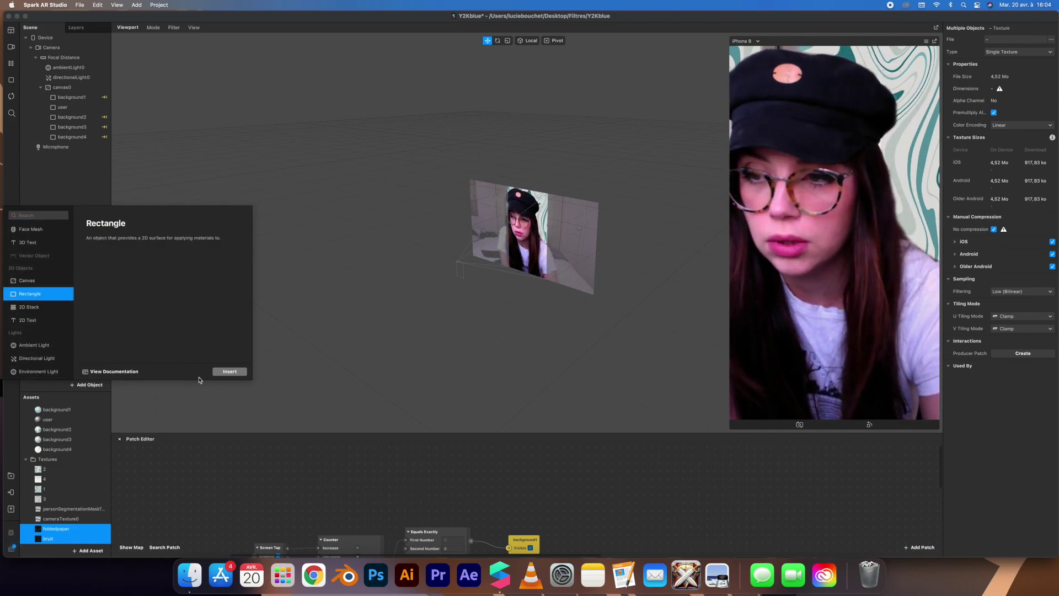
pyautogui.click(228, 372)
pyautogui.doubleClick(73, 149)
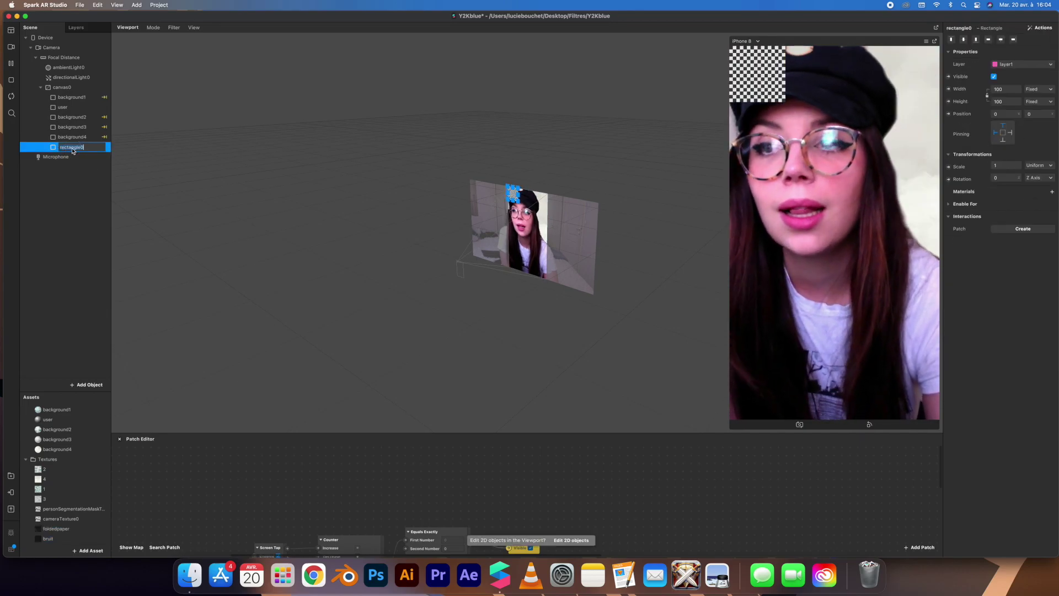
pyautogui.write('pap')
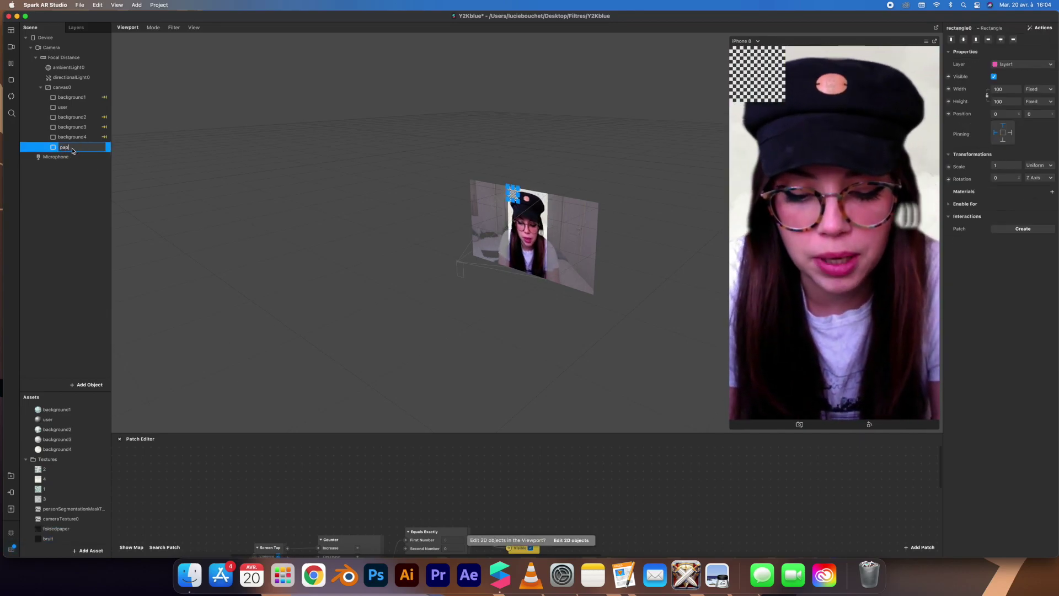
pyautogui.write('er')
pyautogui.press('Return')
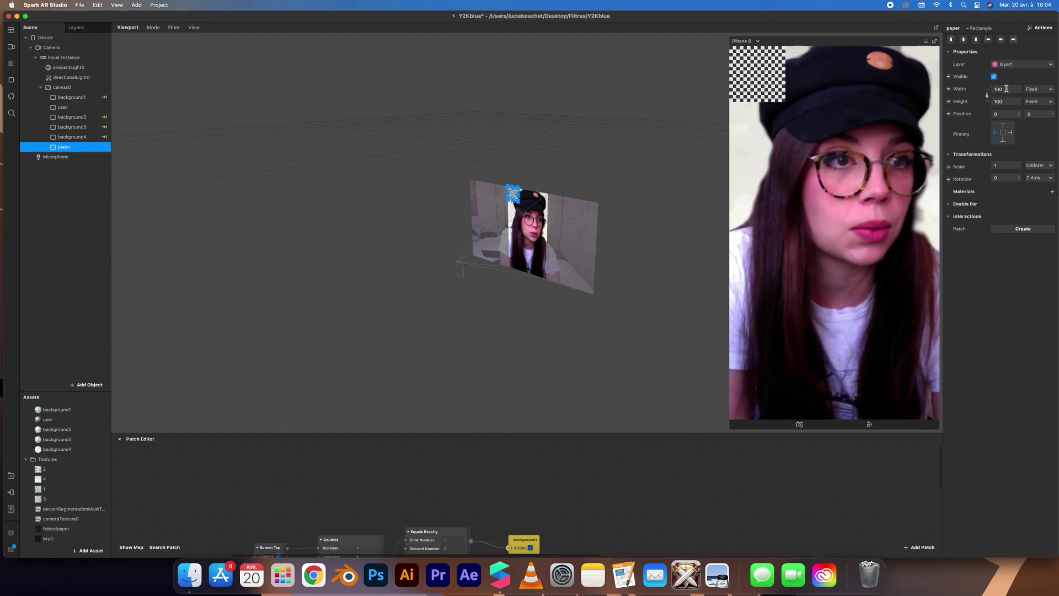
# Make the paper rectangle fill the canvas's full width and height.
pyautogui.click(1009, 88)
pyautogui.click(1005, 101)
pyautogui.click(1007, 101)
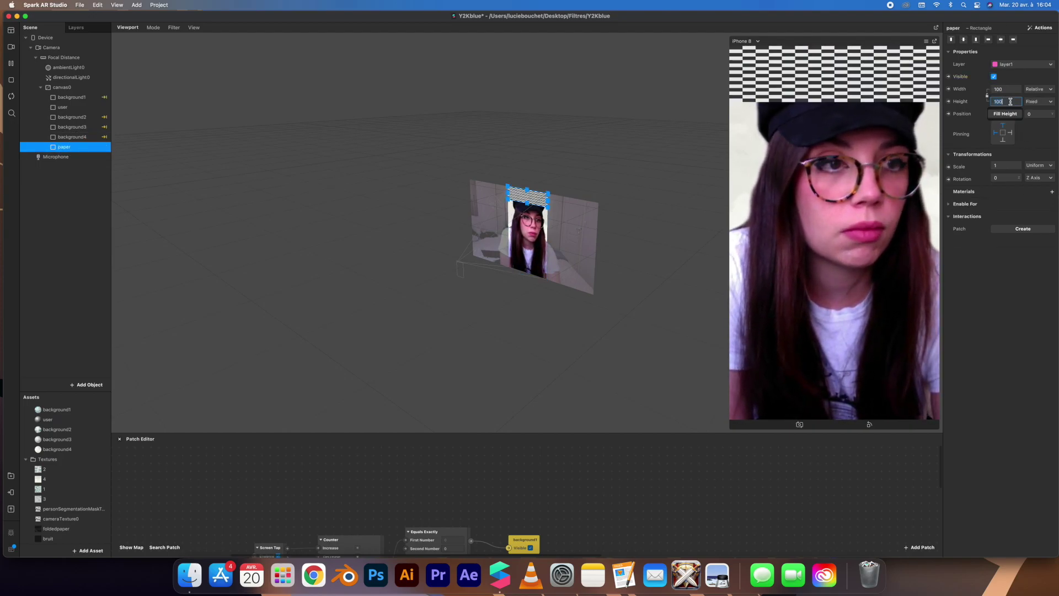
pyautogui.click(1011, 113)
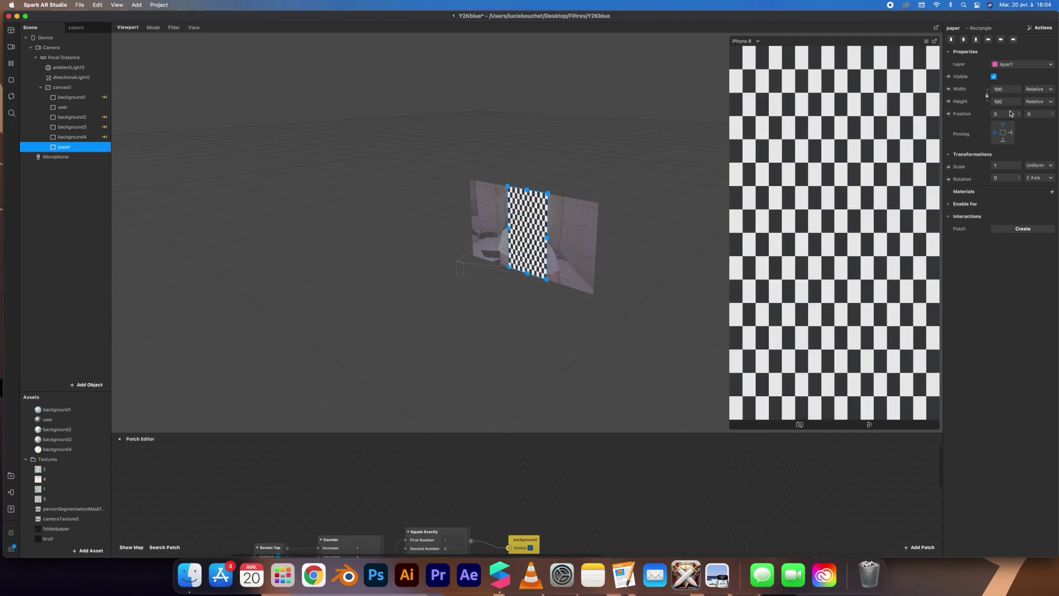
# Create a new material for the paper rectangle and rename the material paper.
pyautogui.click(1051, 191)
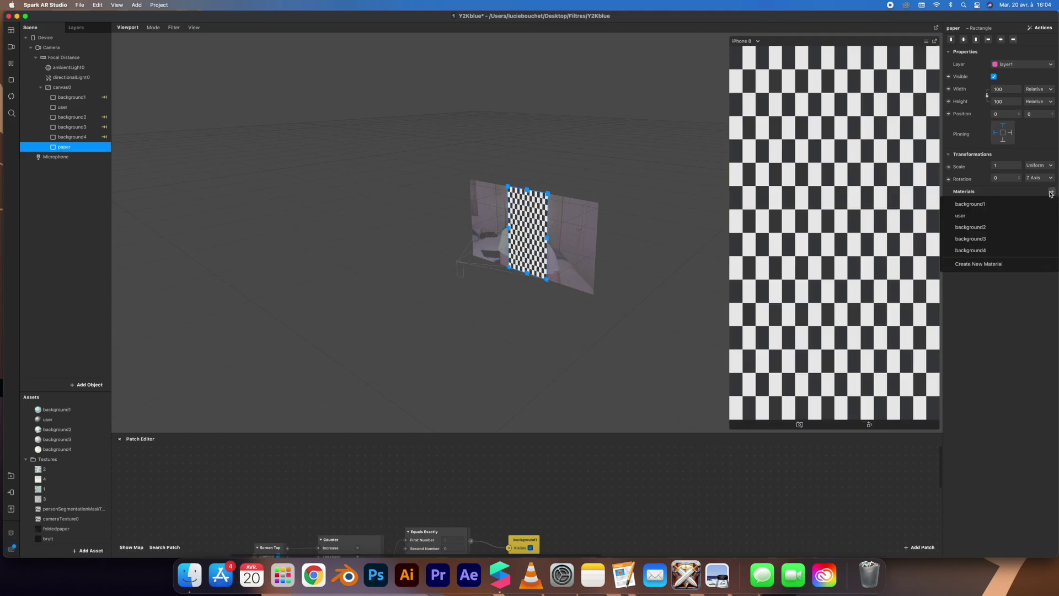
pyautogui.click(994, 264)
pyautogui.click(51, 460)
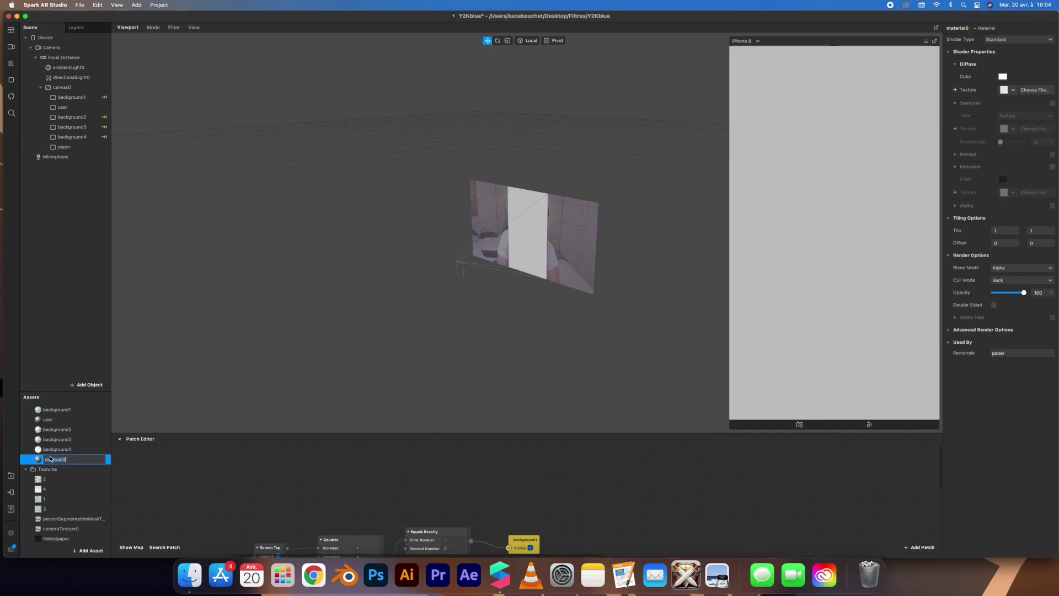
pyautogui.write('paper')
pyautogui.press('Return')
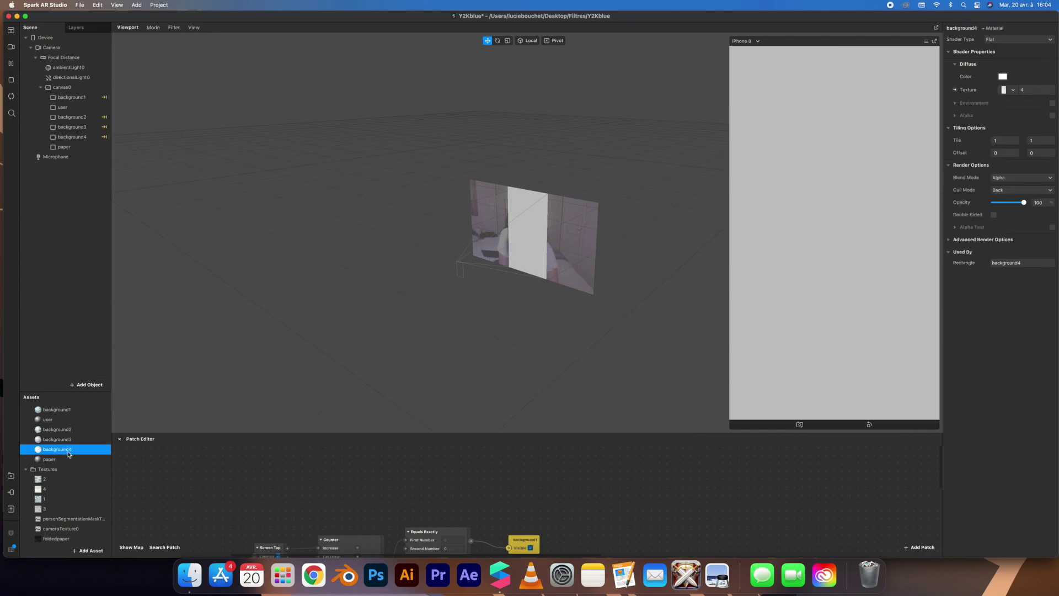
# Set the paper material's shader type to Flat and assign the foldedpaper texture to it.
pyautogui.click(1016, 40)
pyautogui.click(1015, 43)
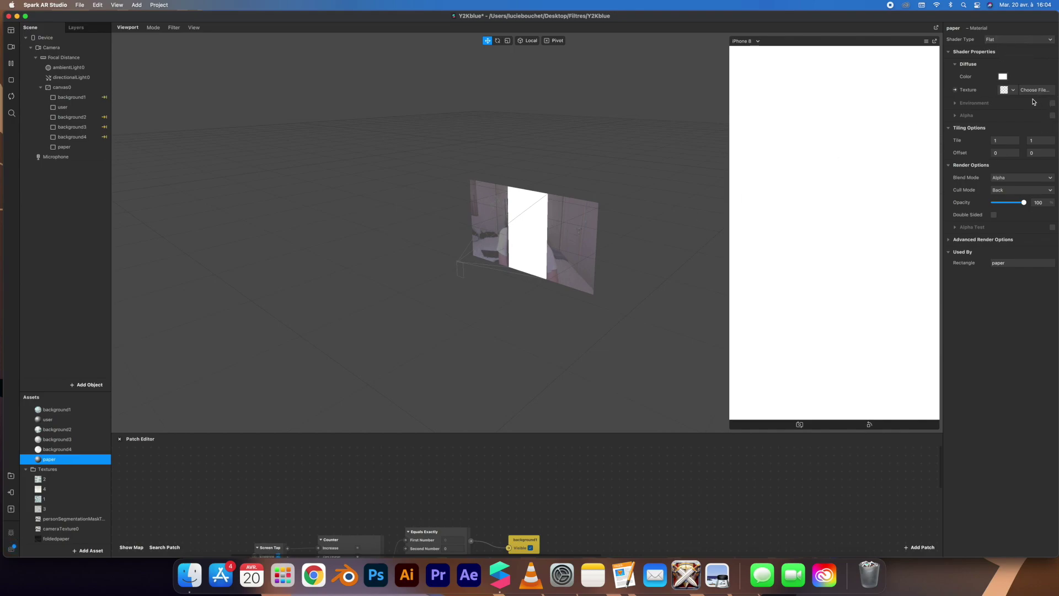
pyautogui.click(1009, 90)
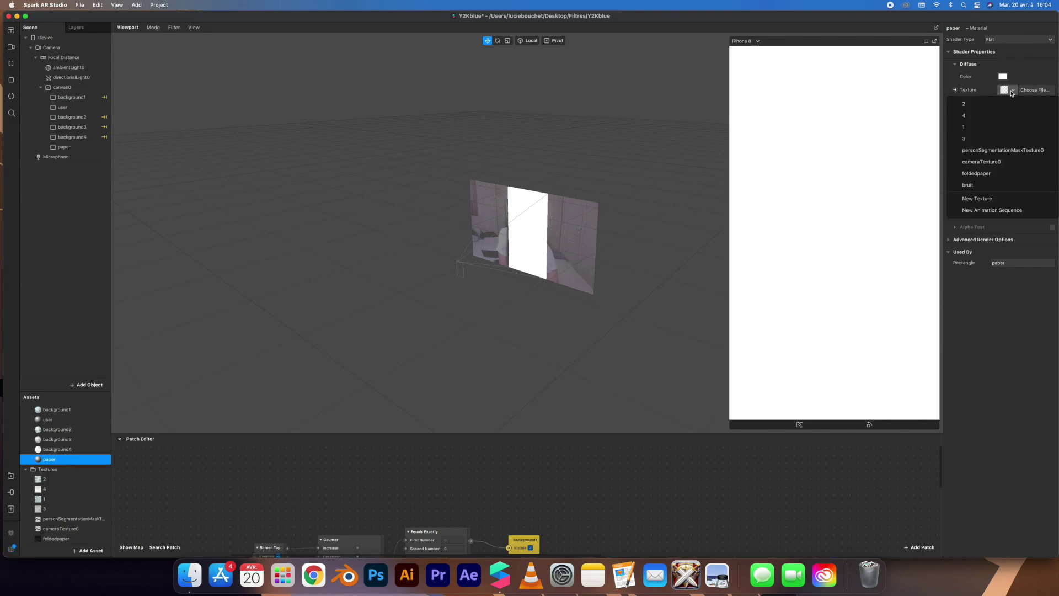
pyautogui.click(988, 174)
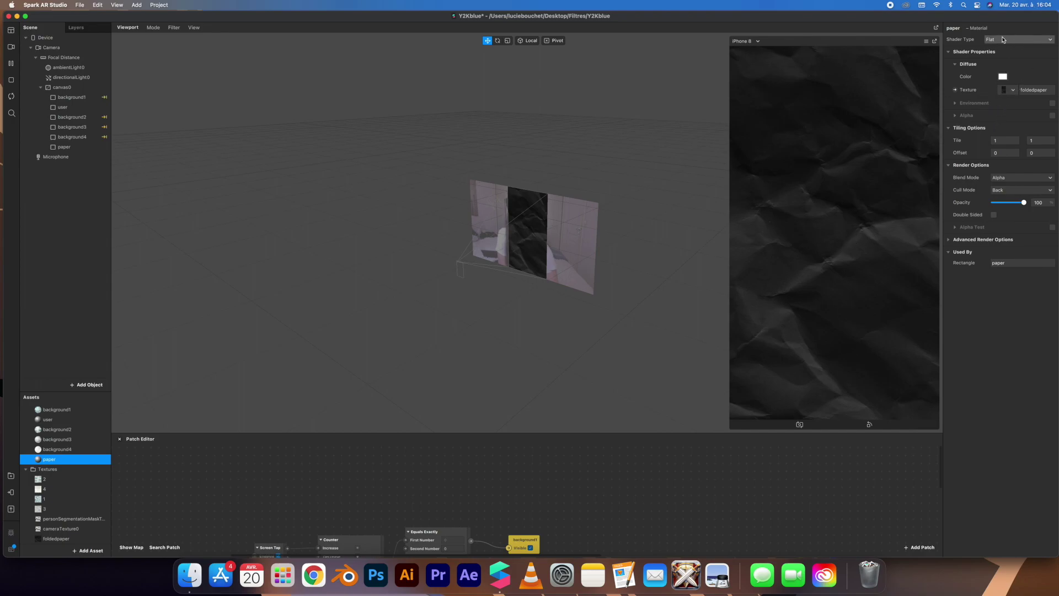
# Try the Add blend mode on the paper material, then settle on Screen.
pyautogui.click(1008, 179)
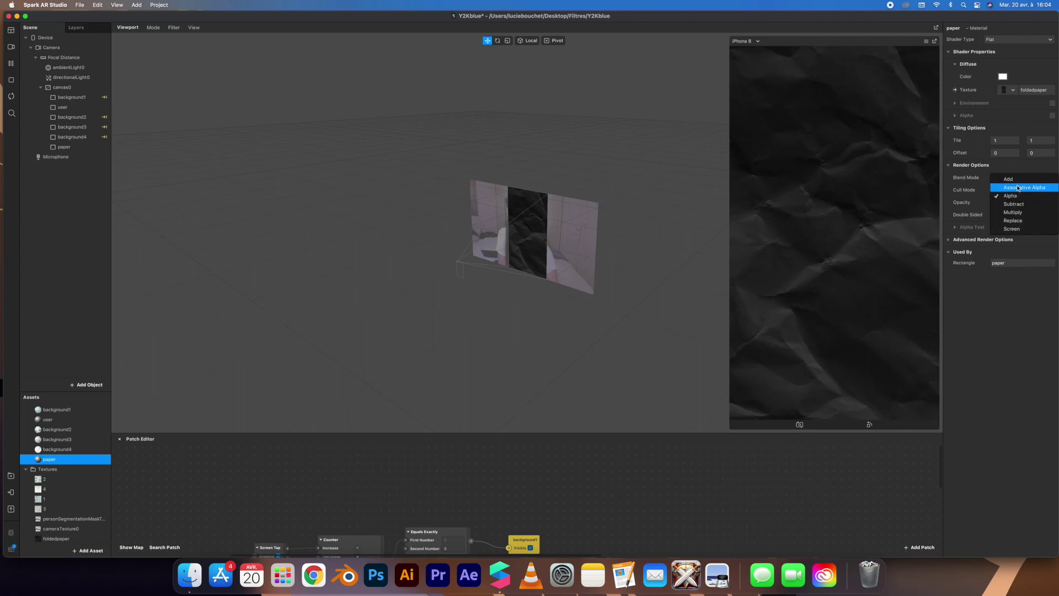
pyautogui.click(1009, 179)
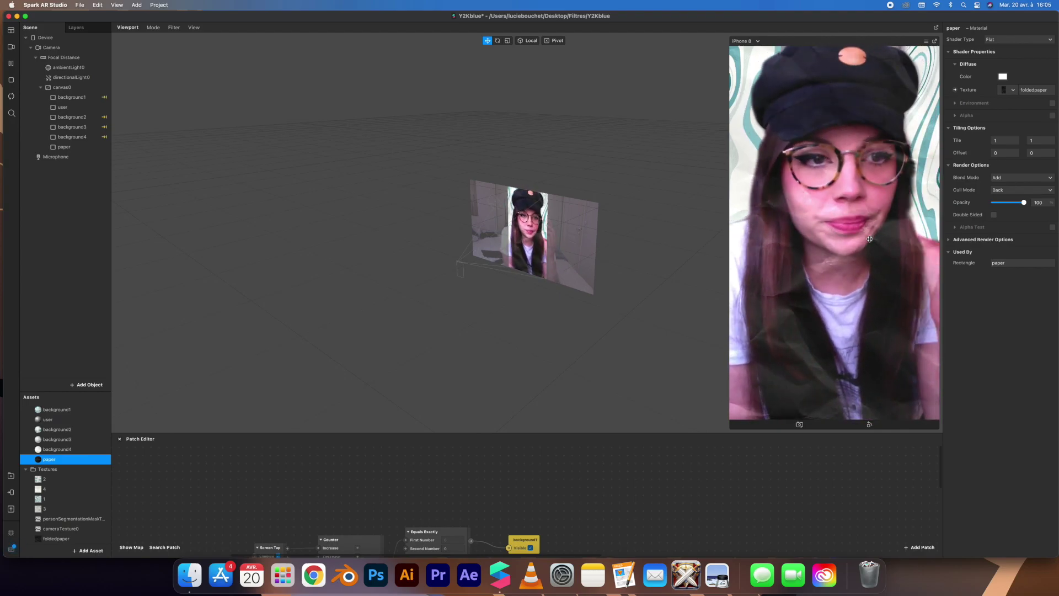
pyautogui.click(1002, 180)
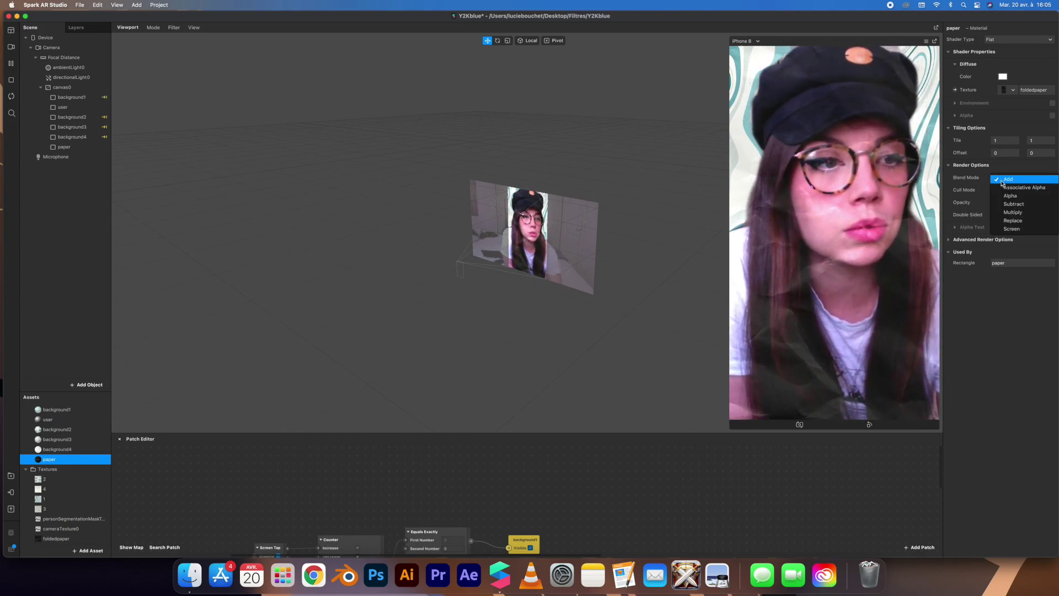
pyautogui.click(1020, 228)
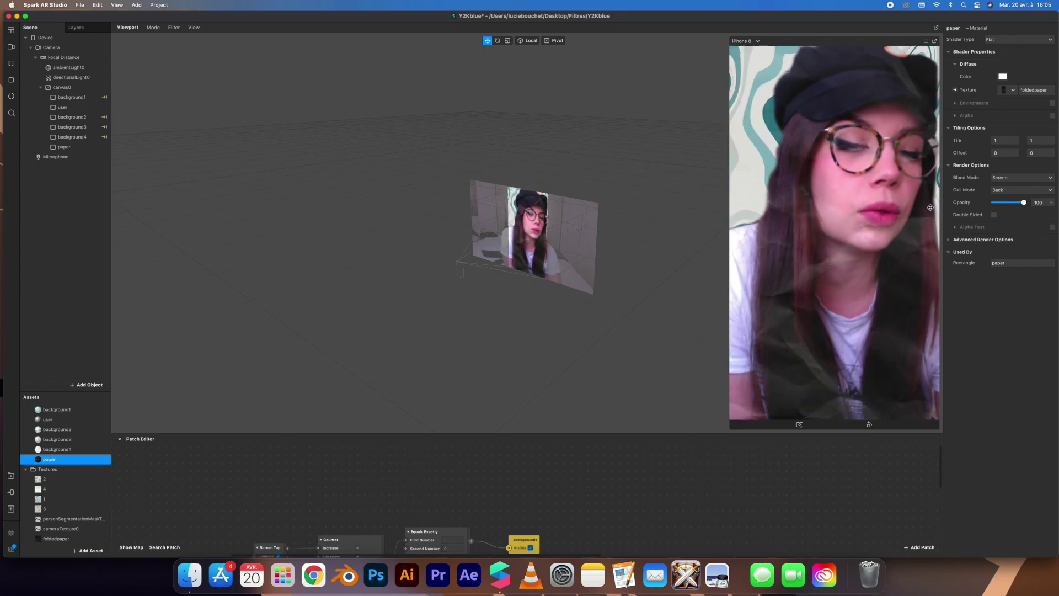
# Lower the paper material's opacity to 63 and turn off its writing to the depth buffer.
pyautogui.moveTo(1024, 202)
pyautogui.mouseDown()
pyautogui.moveTo(969, 204)
pyautogui.moveTo(1031, 203)
pyautogui.moveTo(990, 203)
pyautogui.moveTo(1028, 203)
pyautogui.moveTo(1000, 206)
pyautogui.moveTo(1023, 204)
pyautogui.moveTo(1013, 205)
pyautogui.mouseUp()
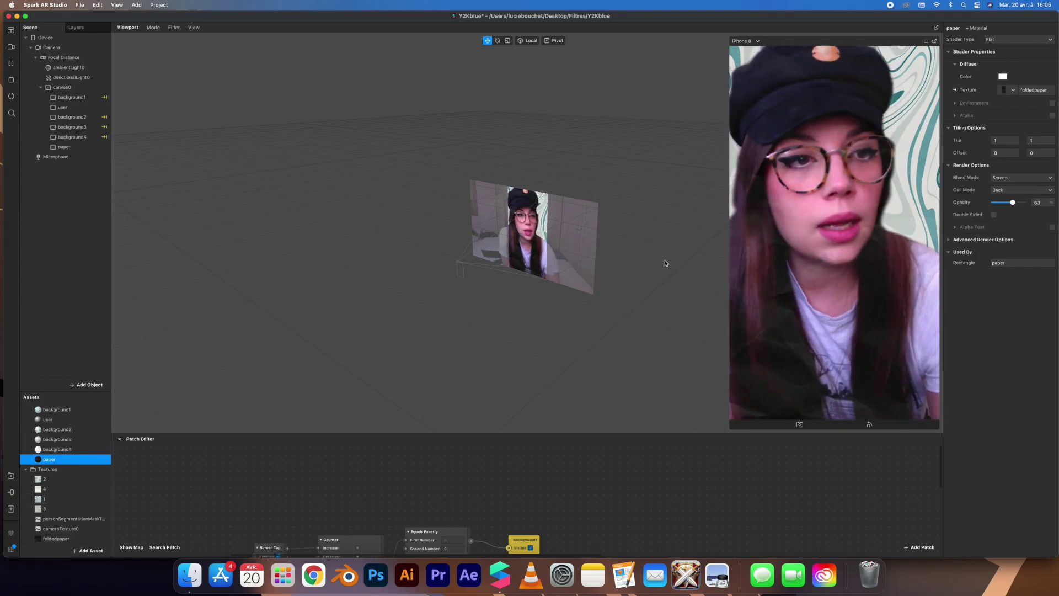
pyautogui.click(948, 240)
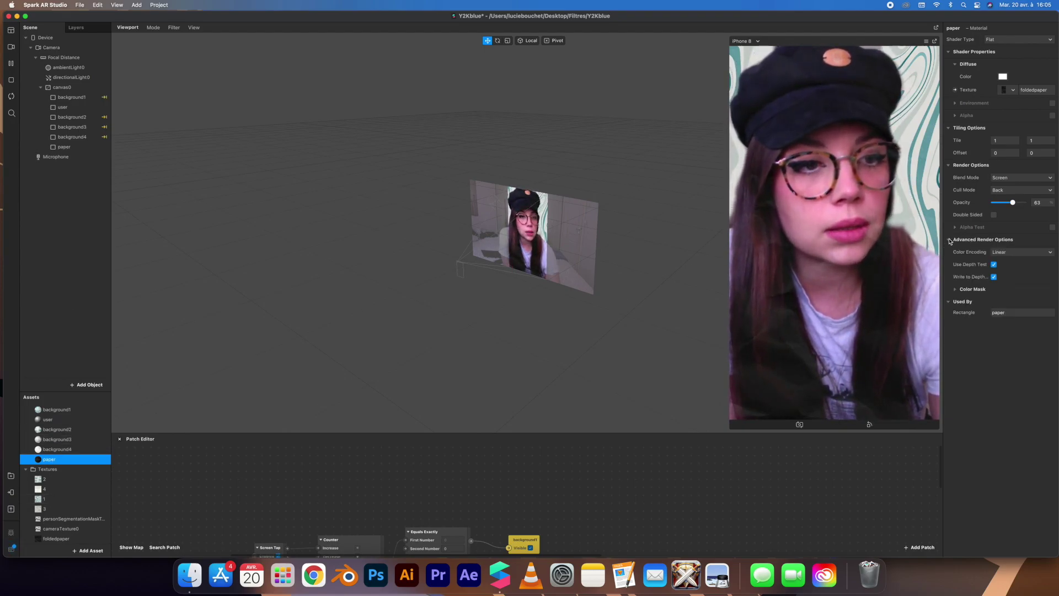
pyautogui.click(994, 277)
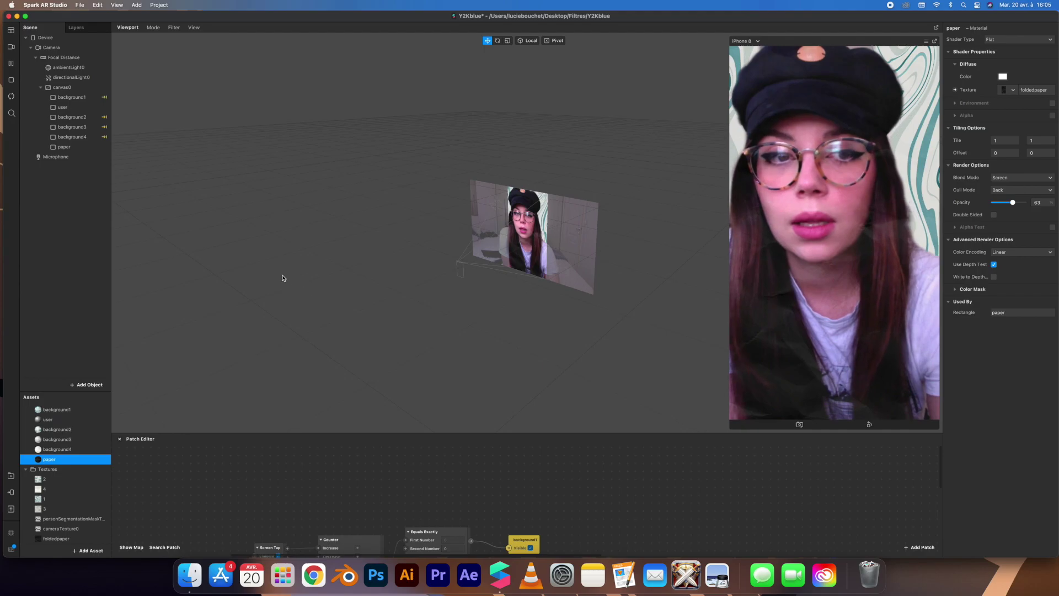
# Insert another rectangle into canvas0 and rename it bruit.
pyautogui.click(87, 385)
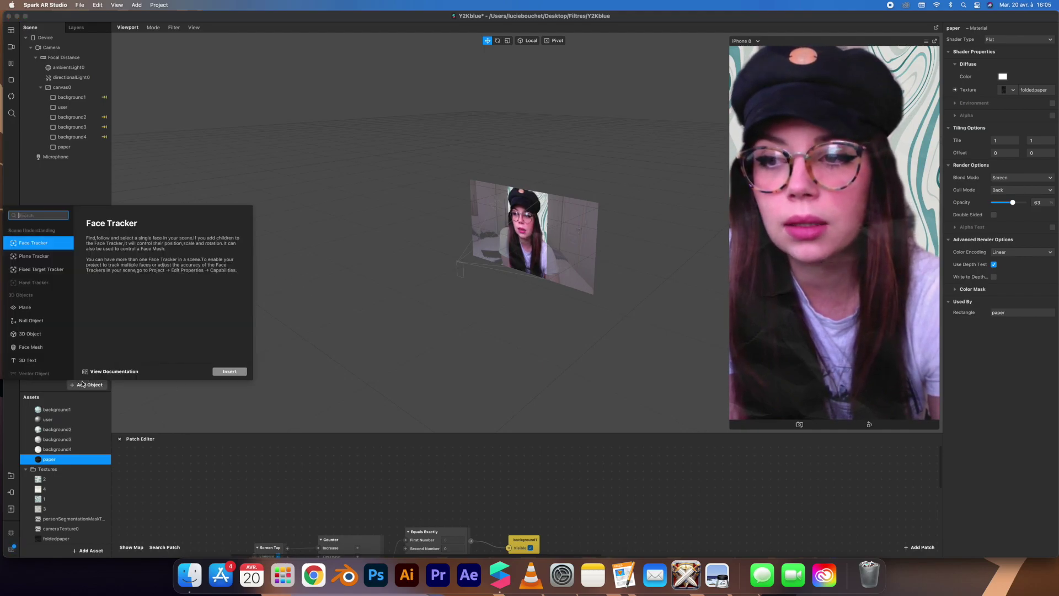
pyautogui.click(39, 311)
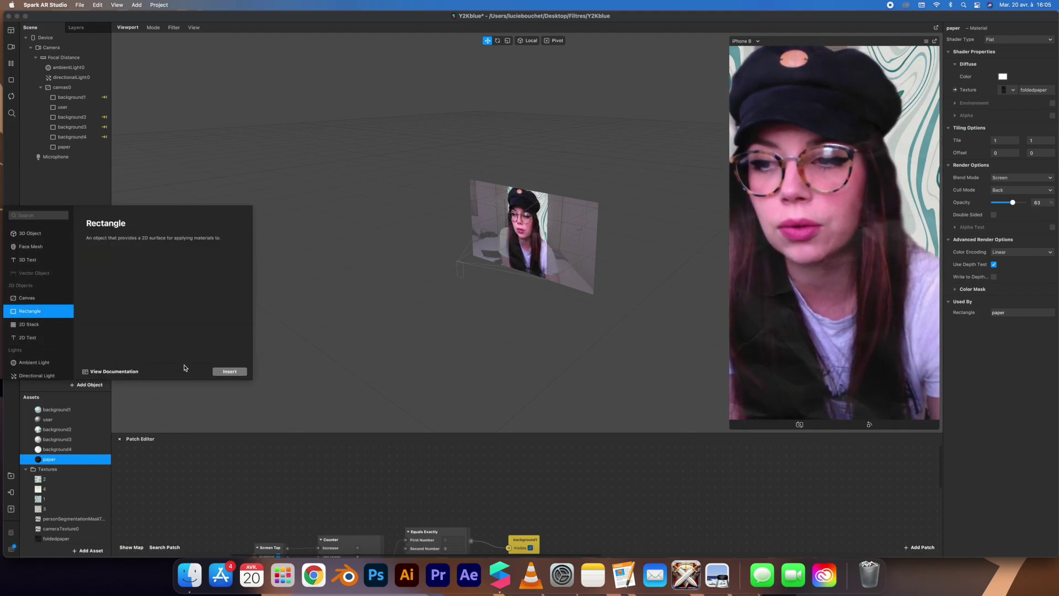
pyautogui.click(229, 371)
pyautogui.doubleClick(76, 158)
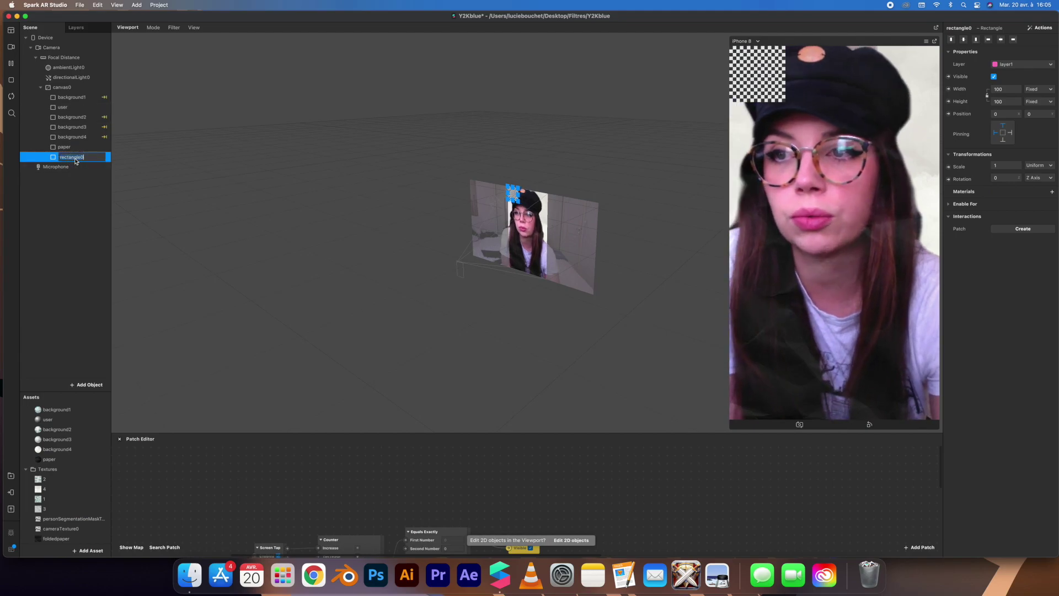
pyautogui.write('bruit')
pyautogui.press('Return')
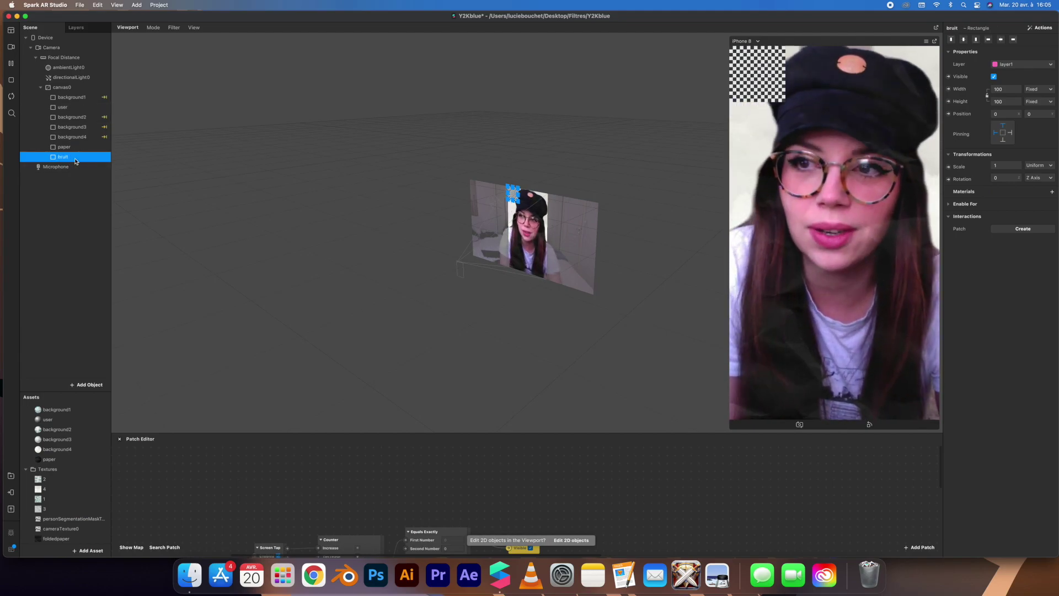
# Make the bruit rectangle fill the canvas's width and height, and give it a new material named bruit.
pyautogui.click(1004, 90)
pyautogui.click(1004, 109)
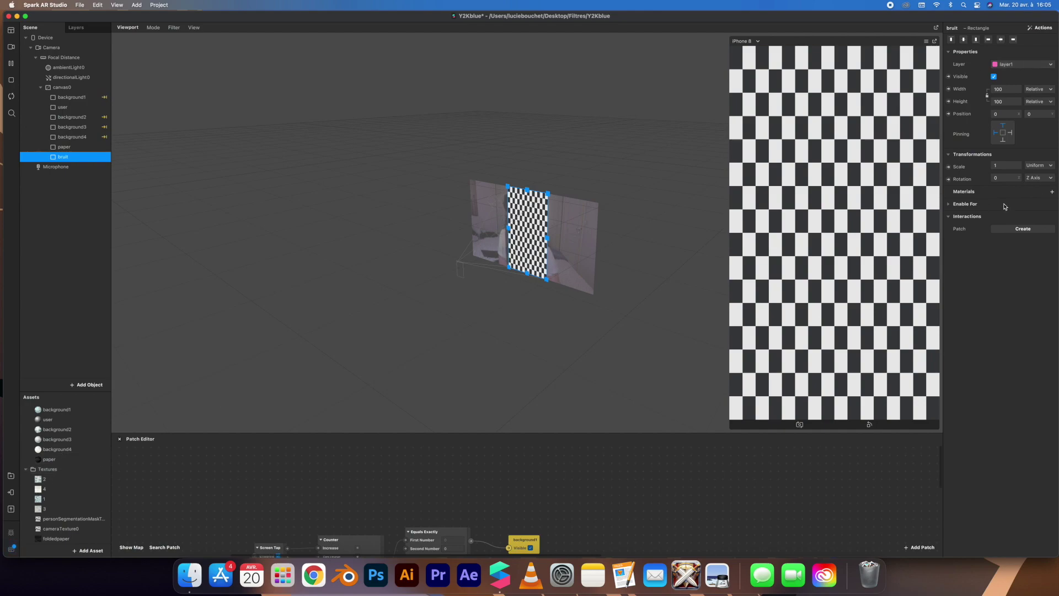
pyautogui.click(1051, 192)
pyautogui.click(987, 274)
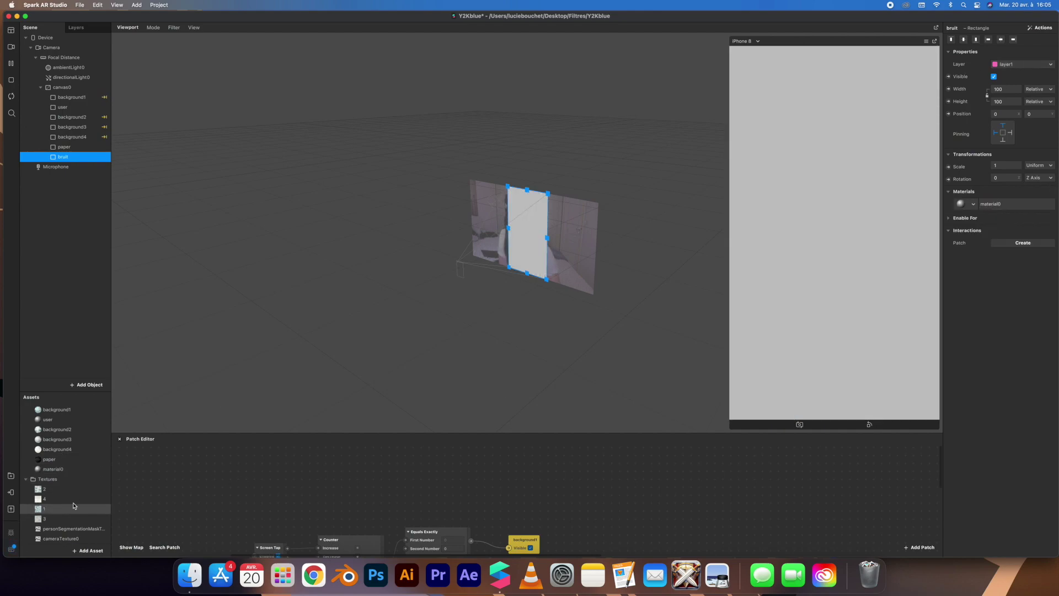
pyautogui.doubleClick(74, 469)
pyautogui.write('bruit')
pyautogui.press('Return')
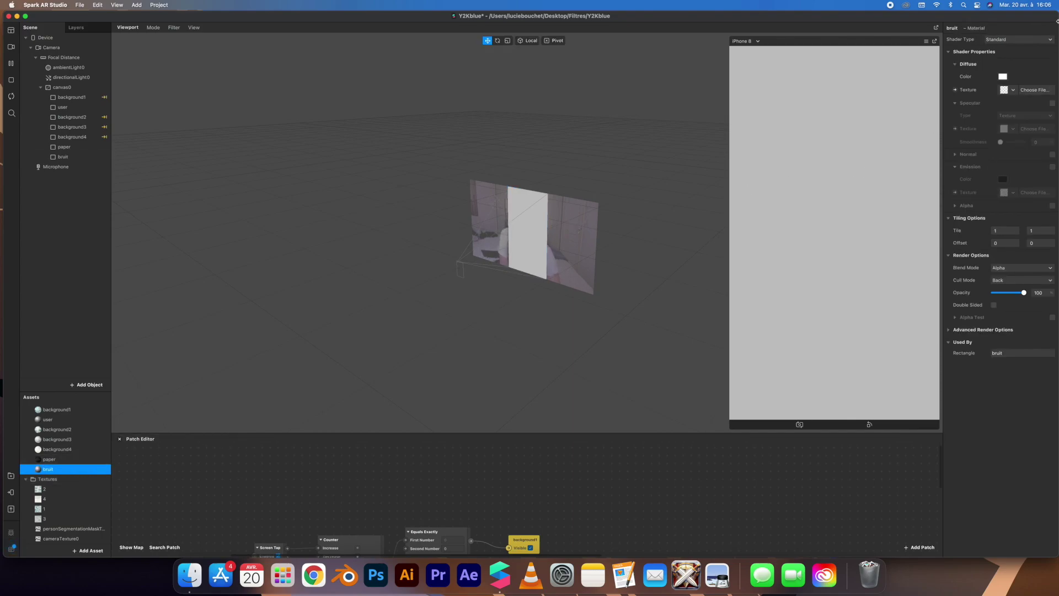
# Set the bruit material's shader type to Flat and assign the bruit texture to it.
pyautogui.click(1026, 39)
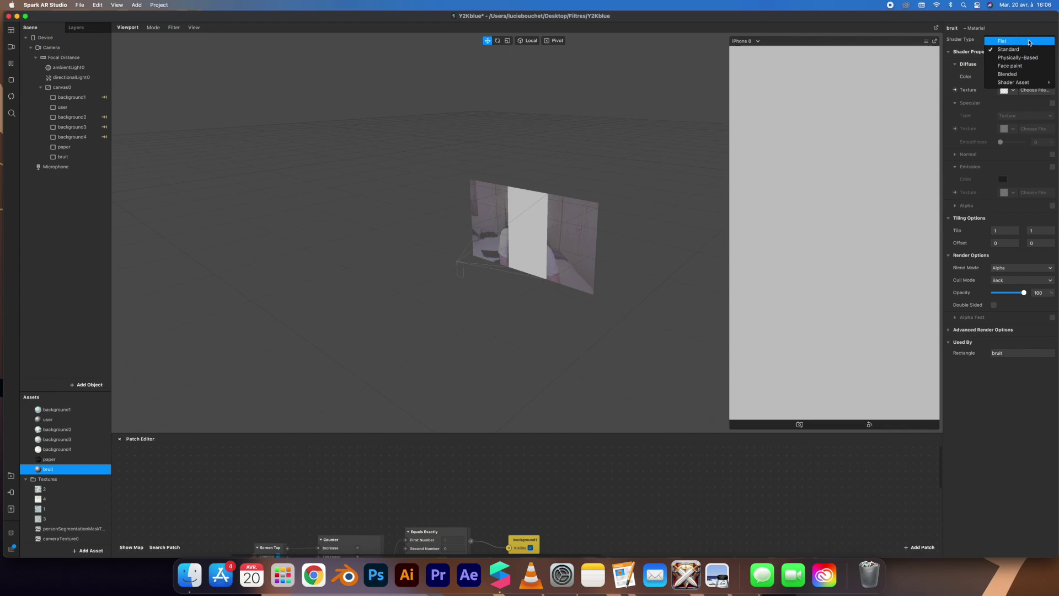
pyautogui.click(1029, 42)
pyautogui.click(1012, 90)
pyautogui.click(987, 185)
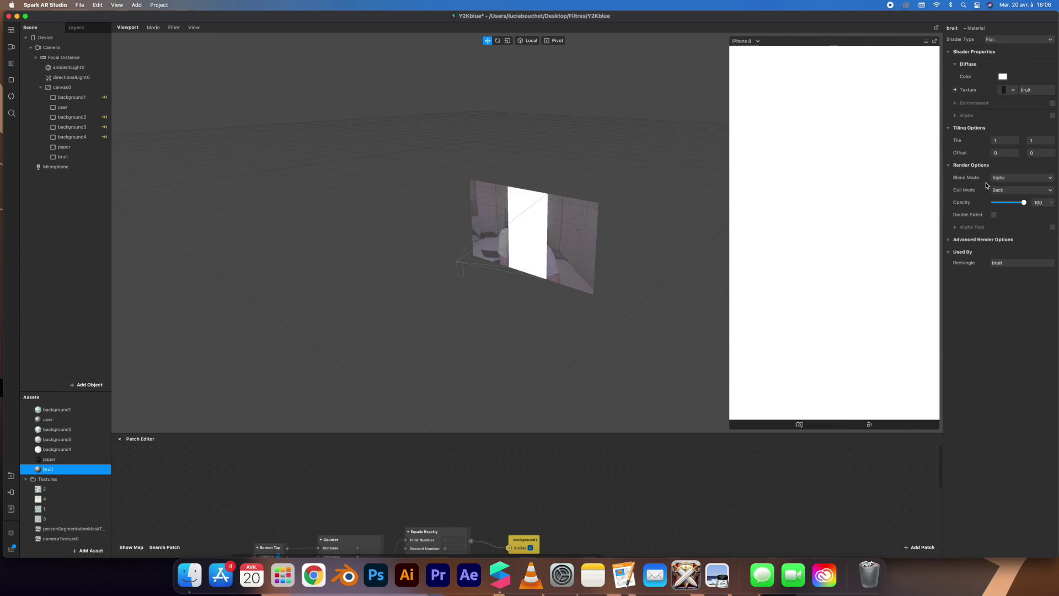
# Set the bruit material's blend mode to Screen and opacity to 64, with writing to the depth buffer turned off.
pyautogui.click(1019, 178)
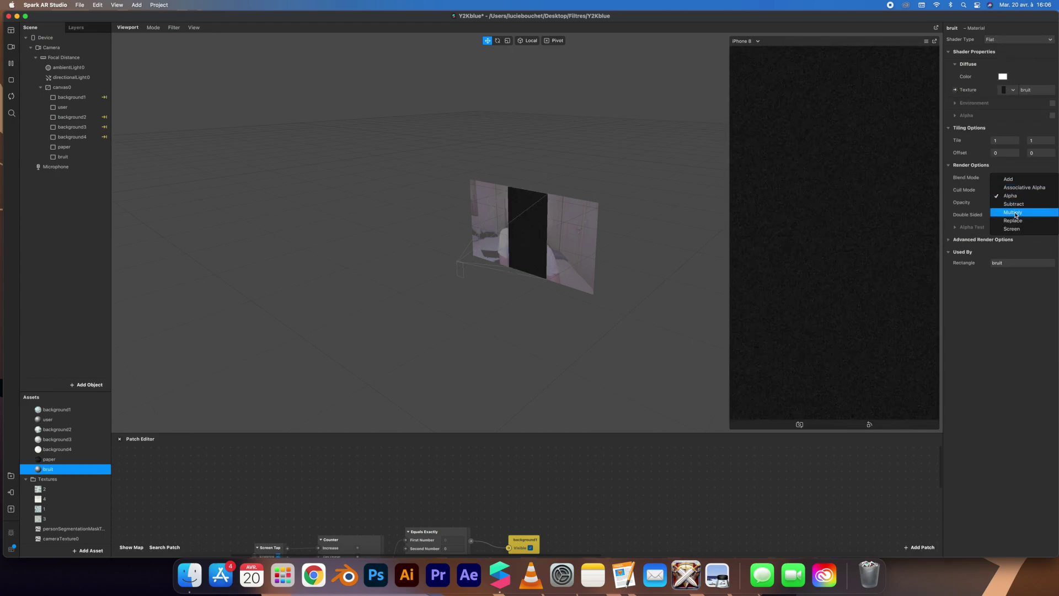
pyautogui.click(1012, 229)
pyautogui.moveTo(1024, 203); pyautogui.dragTo(1013, 200)
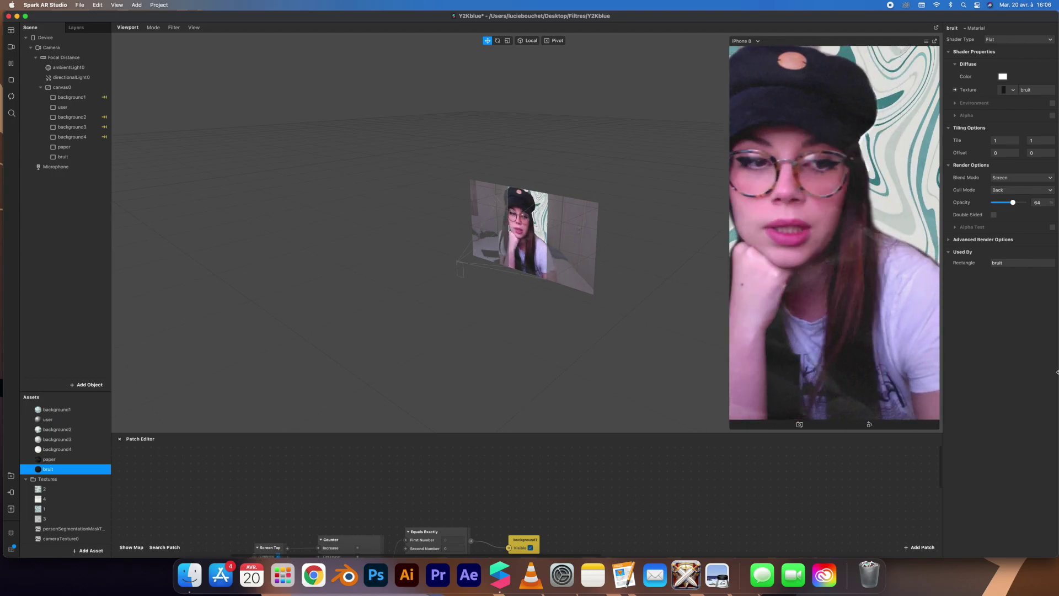
pyautogui.click(949, 241)
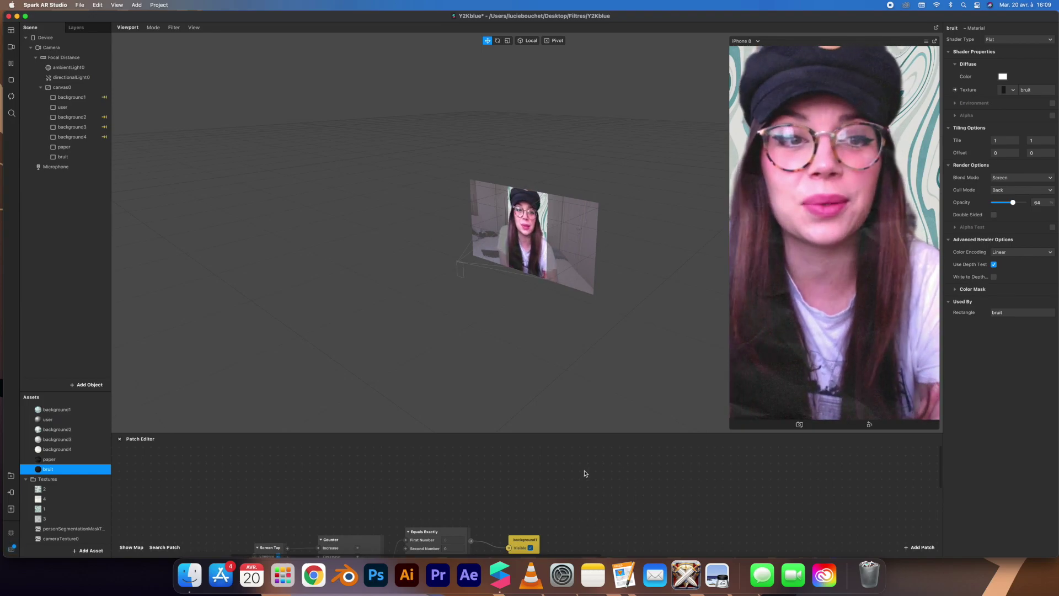
# Insert one more rectangle into canvas0 and rename it user2.
pyautogui.click(82, 383)
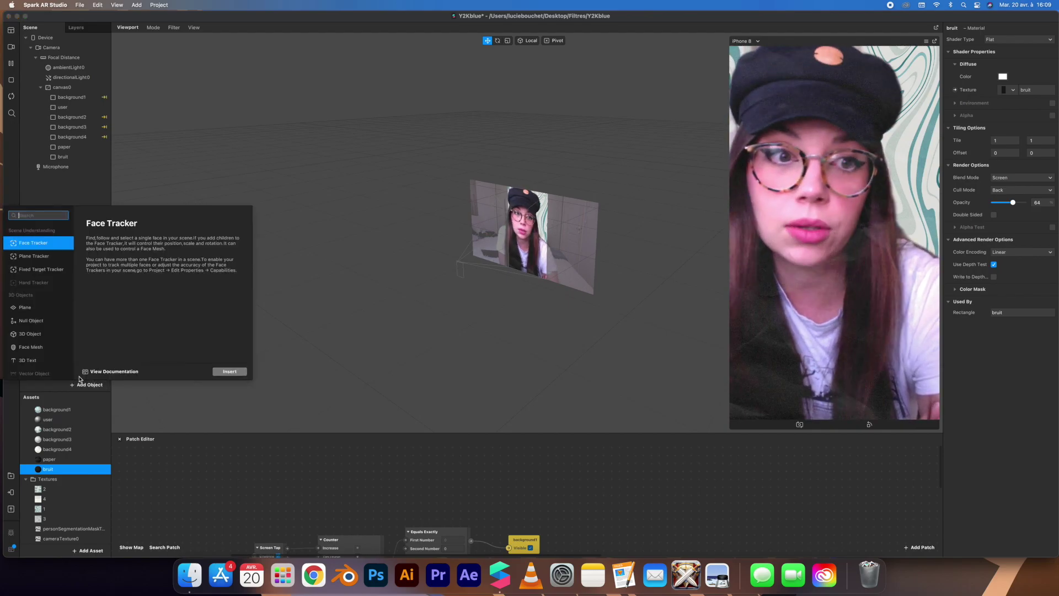
pyautogui.scroll(-3, 53, 342)
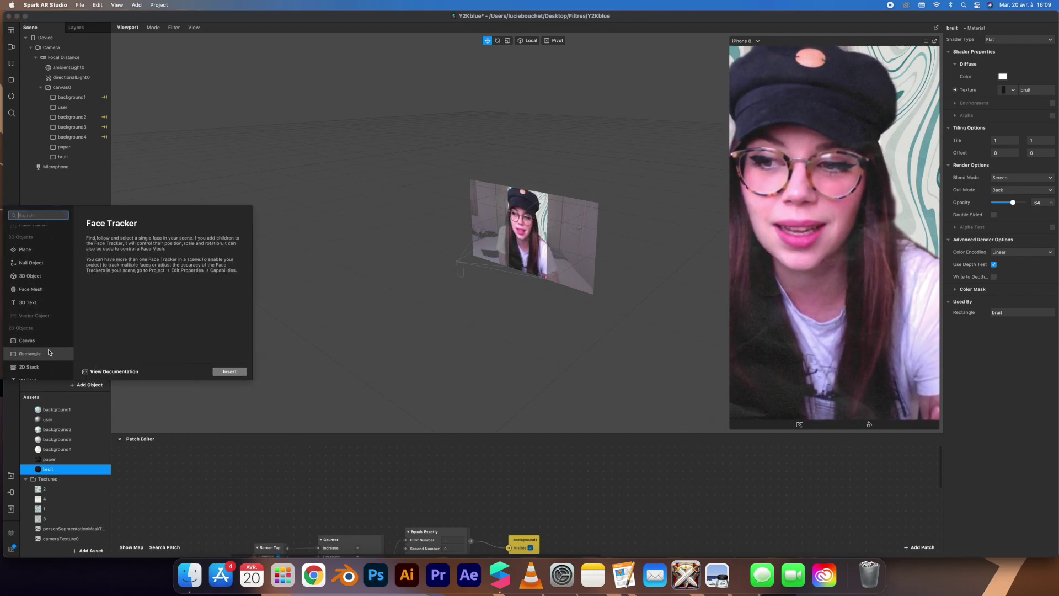
pyautogui.click(47, 331)
pyautogui.click(230, 371)
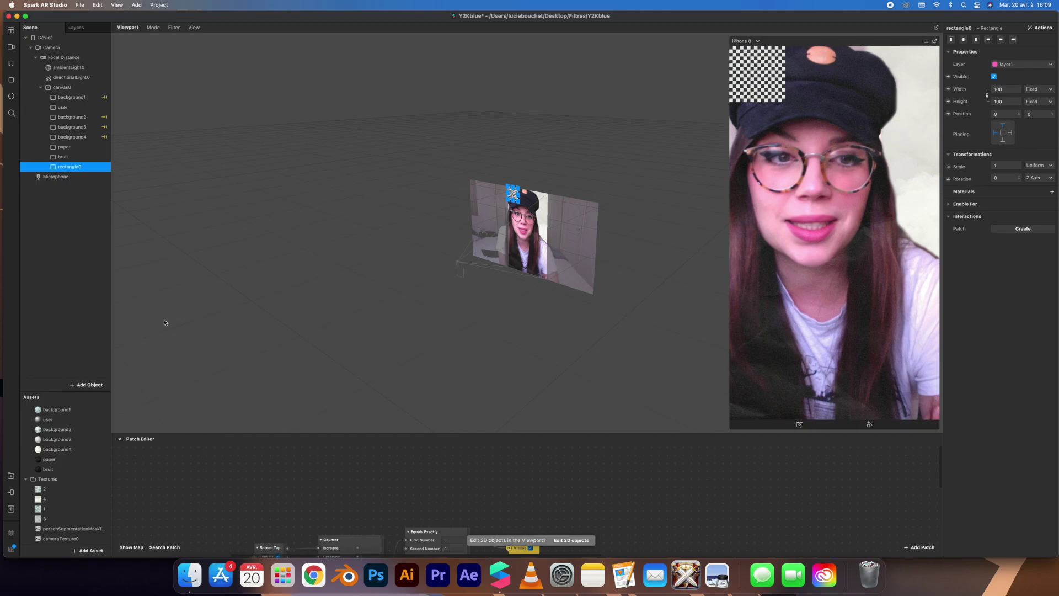
pyautogui.doubleClick(69, 167)
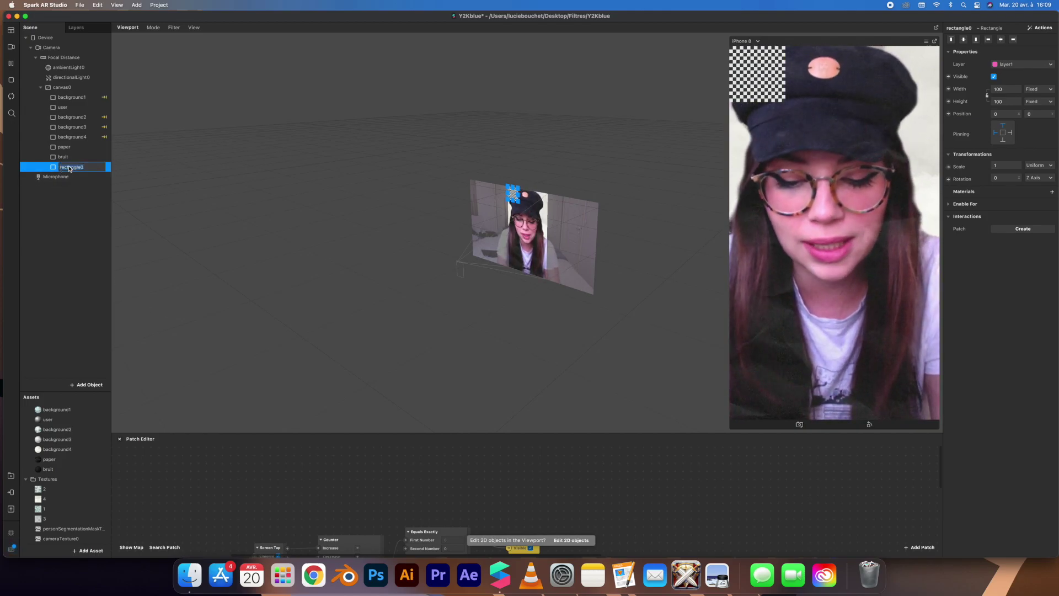
pyautogui.write('user')
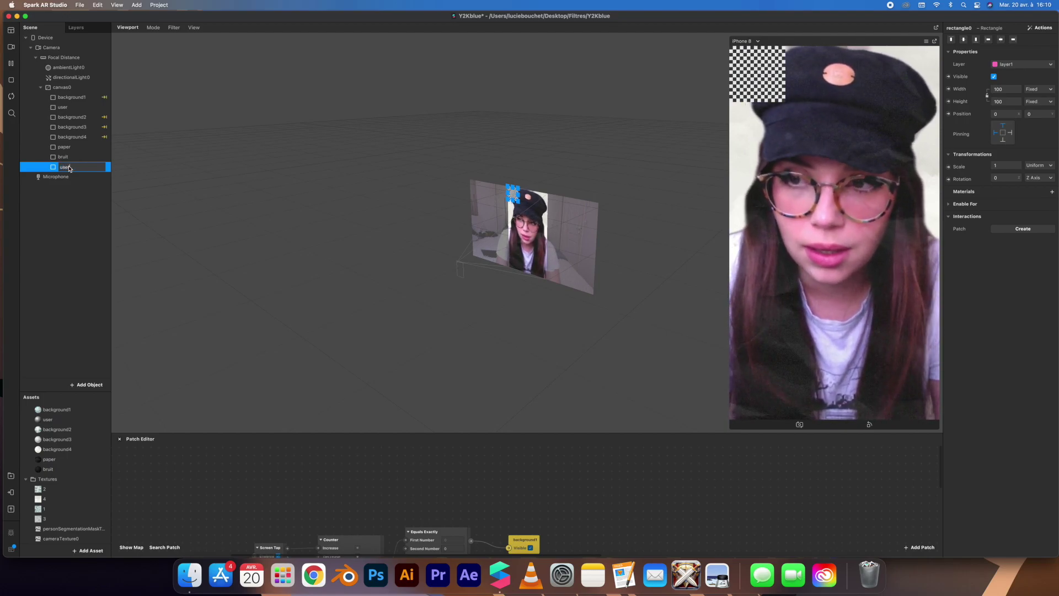
pyautogui.press('Return')
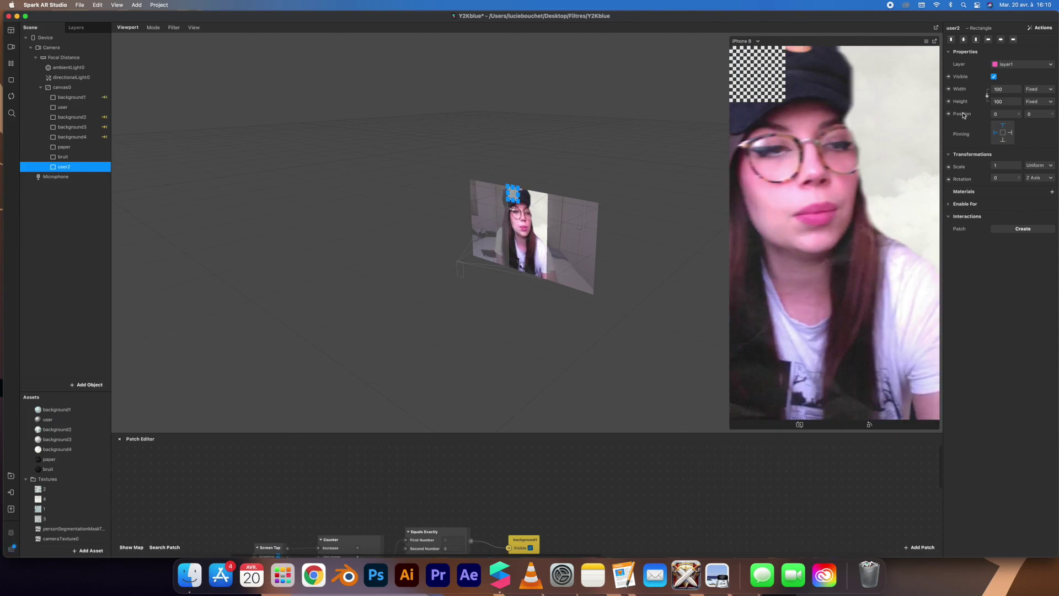
# Make the user2 rectangle fill the canvas's full width and height.
pyautogui.click(1039, 89)
pyautogui.click(1037, 99)
pyautogui.click(1005, 102)
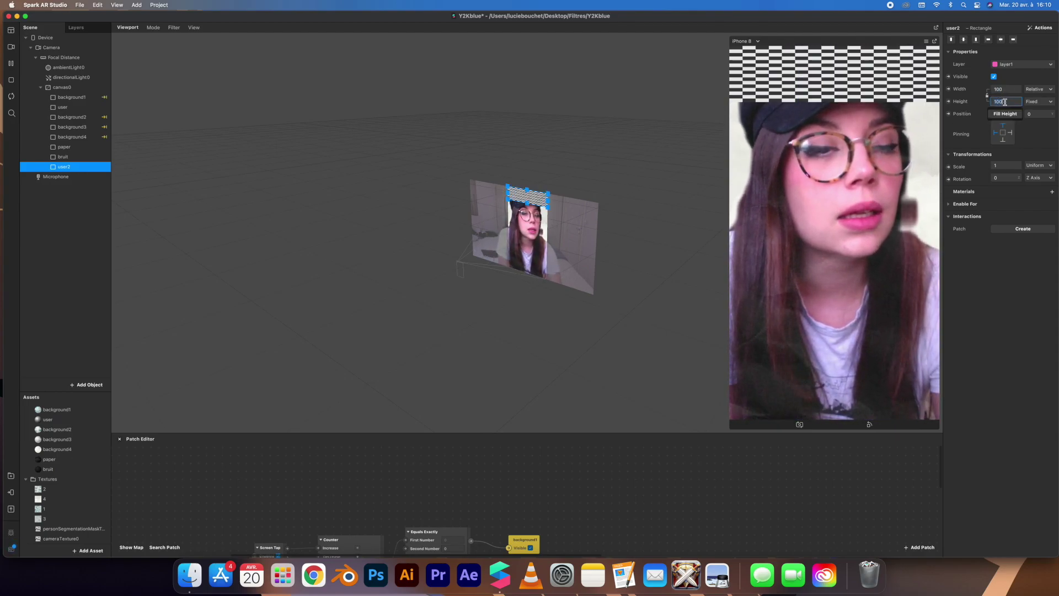
pyautogui.click(1006, 114)
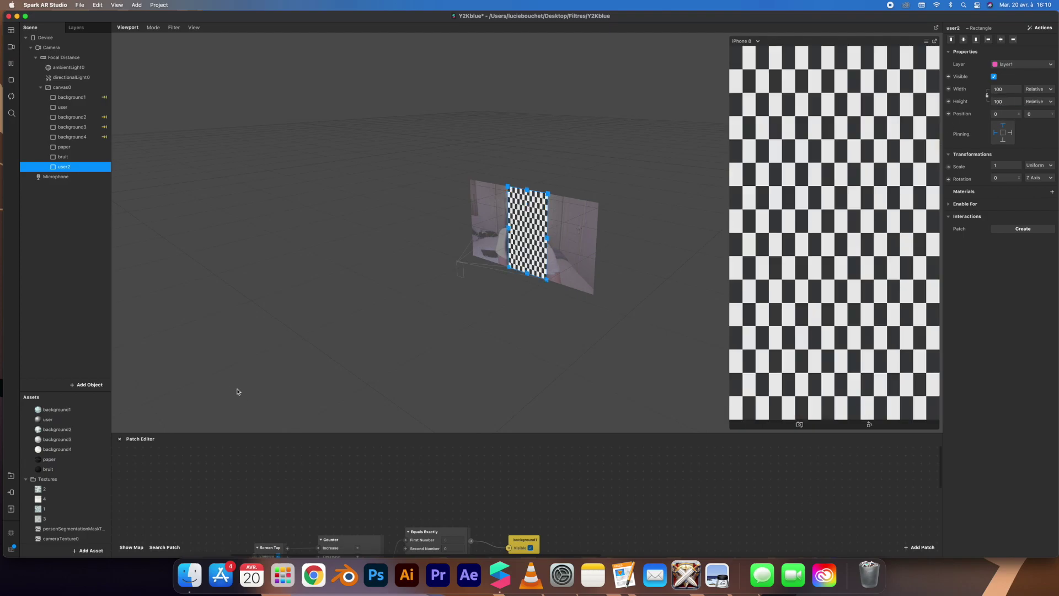
# Create a new material on the user2 rectangle and rename it user2.
pyautogui.scroll(-1, 70, 453)
pyautogui.scroll(2, 70, 453)
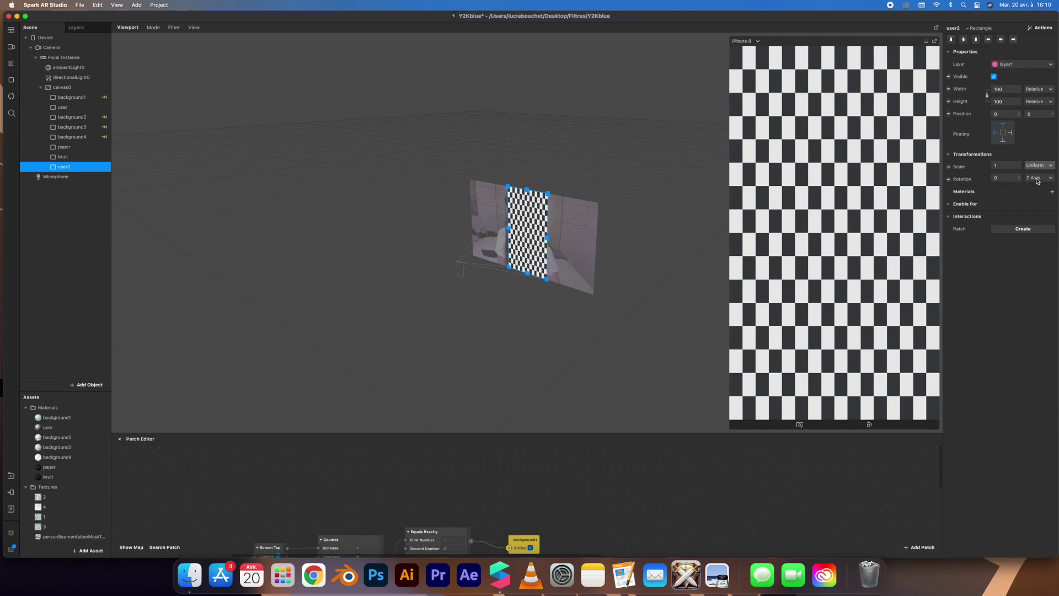
pyautogui.click(1052, 192)
pyautogui.click(976, 287)
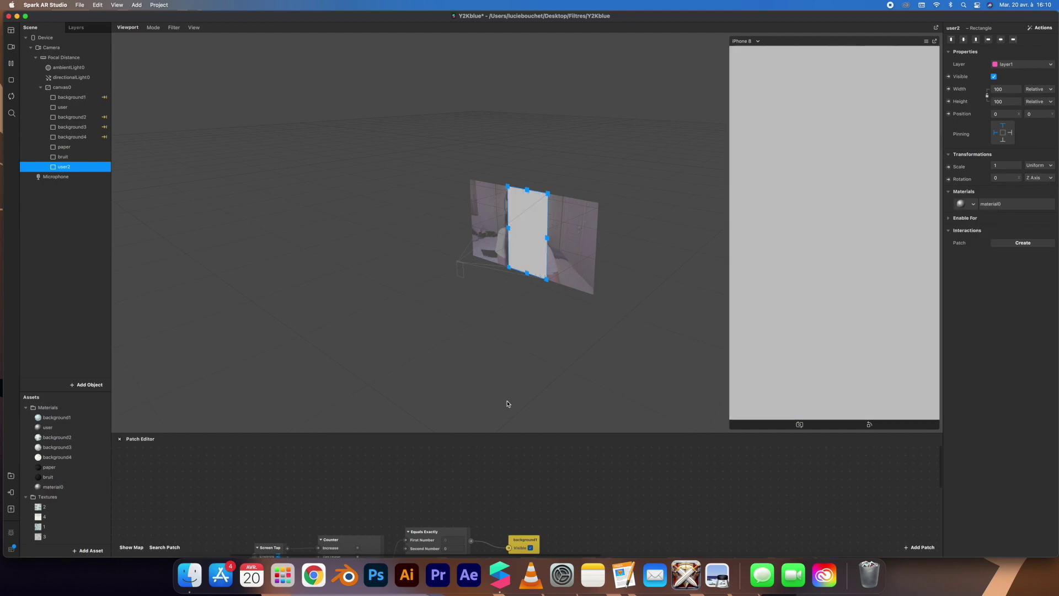
pyautogui.scroll(-1, 55, 480)
pyautogui.doubleClick(57, 487)
pyautogui.write('user2')
pyautogui.click(71, 475)
pyautogui.click(68, 485)
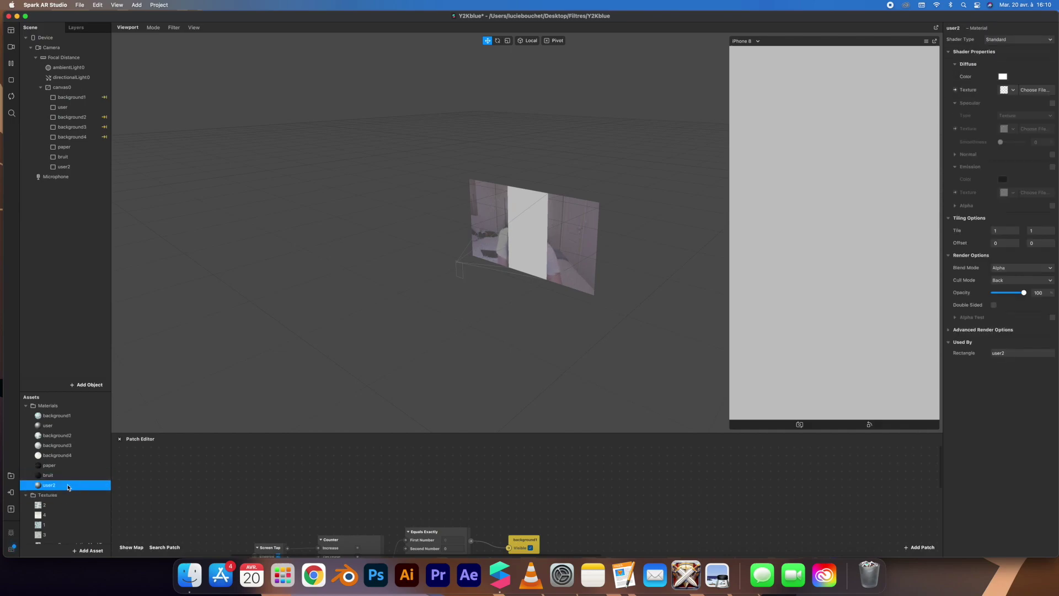
# Discard the user2 material by deleting it from the project's assets.
pyautogui.click(999, 40)
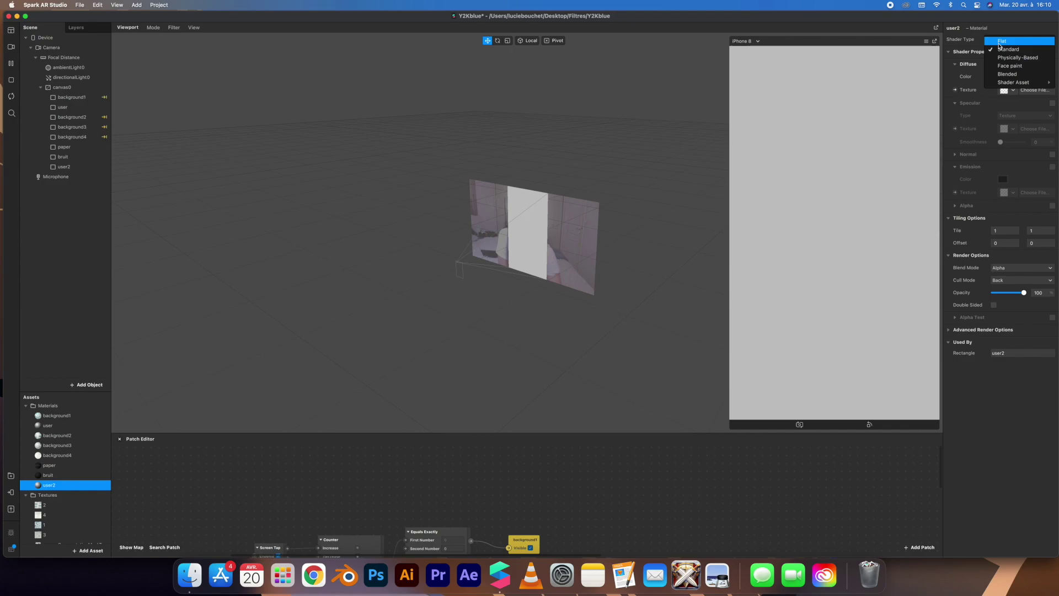
pyautogui.click(65, 485)
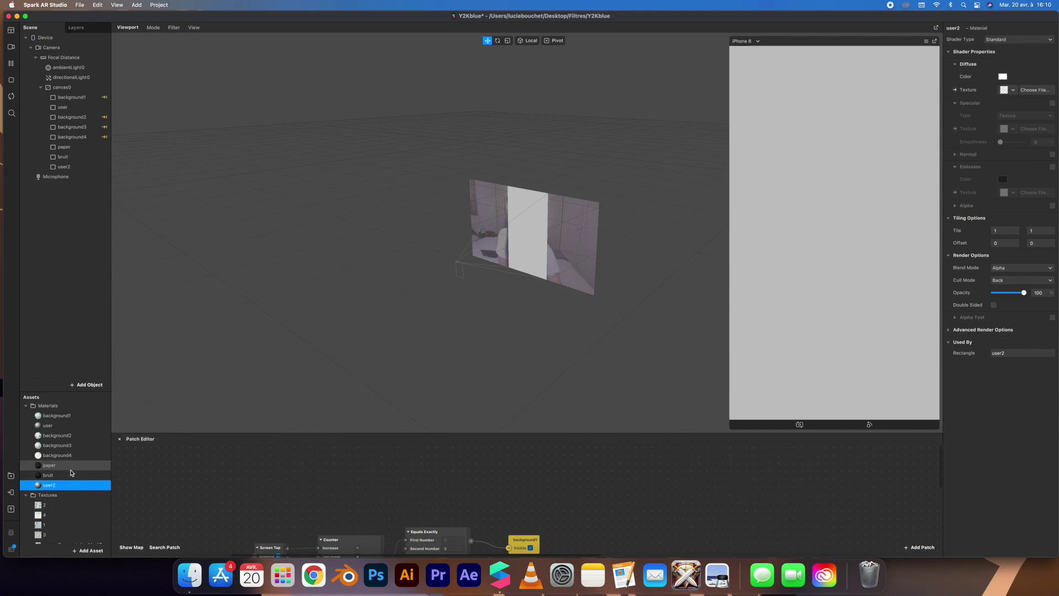
pyautogui.press('Delete')
# Assign the existing user material to the user2 rectangle.
pyautogui.click(64, 167)
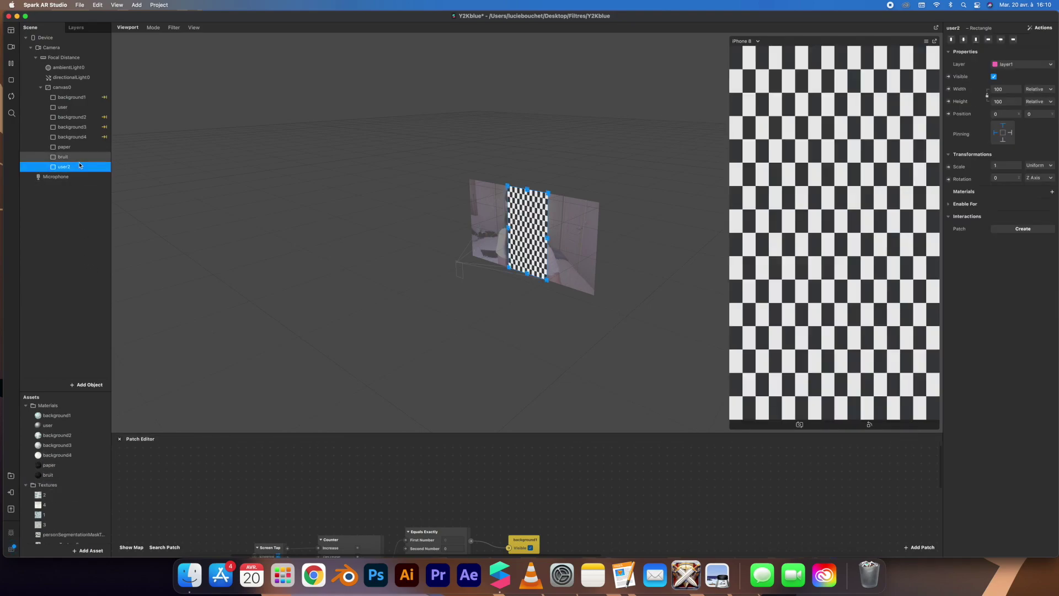
pyautogui.click(1052, 192)
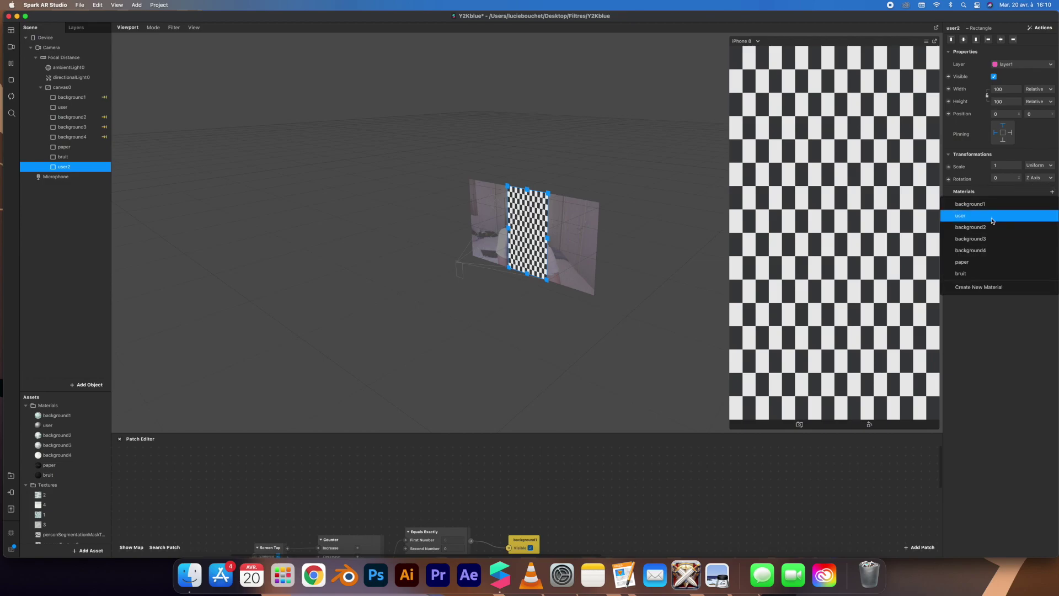
pyautogui.click(981, 225)
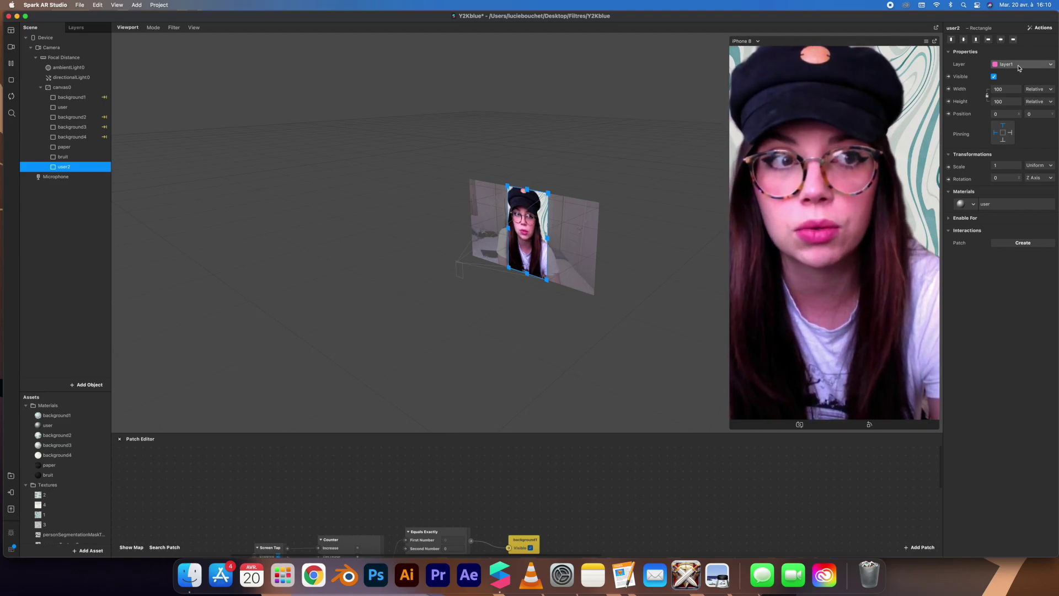
# Move the bruit and paper rectangles to layer2.
pyautogui.rightClick(69, 159)
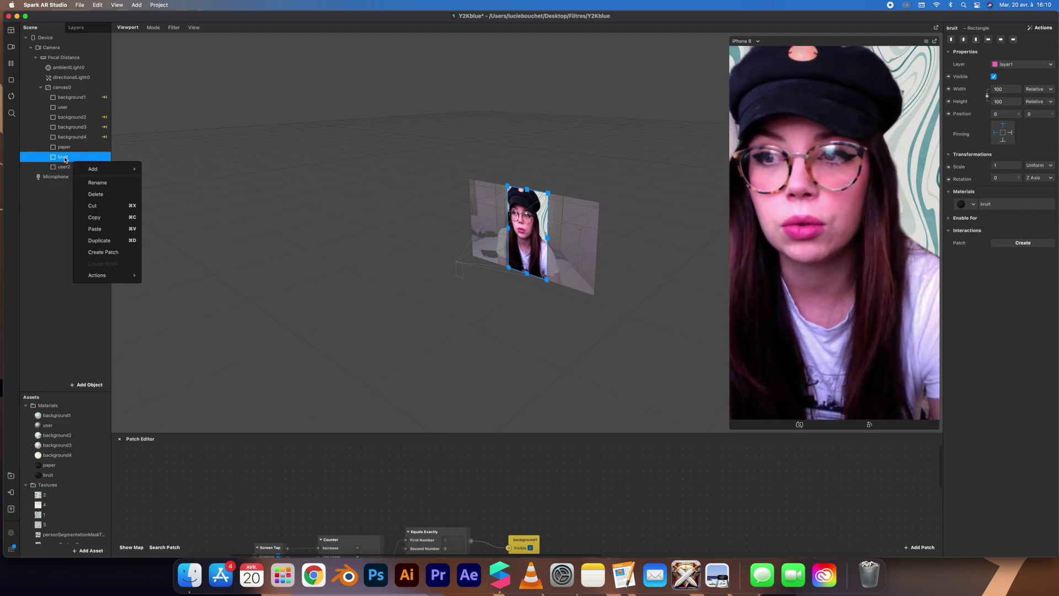
pyautogui.click(1010, 65)
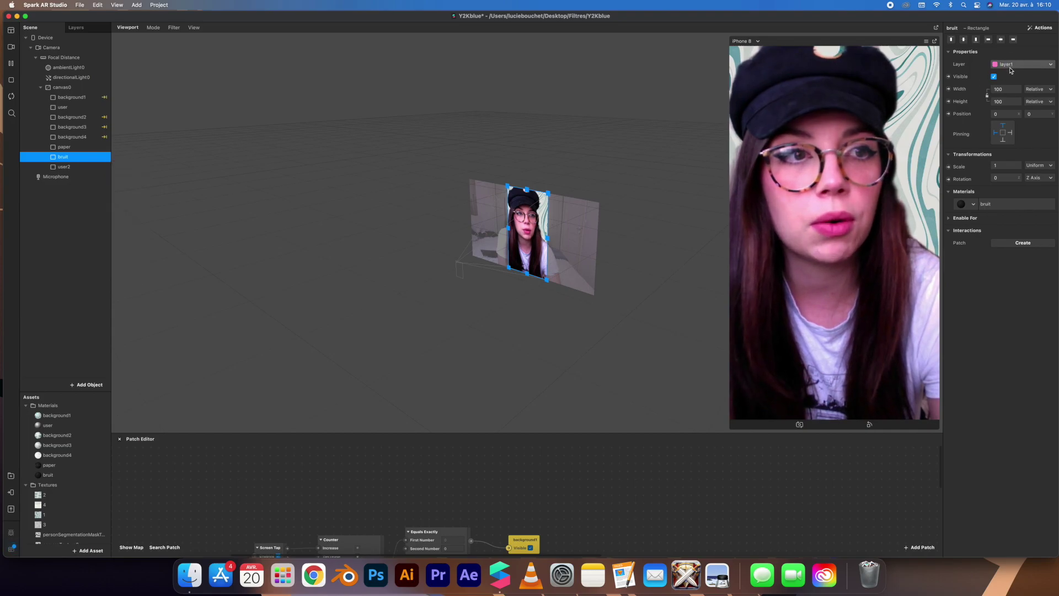
pyautogui.click(1010, 65)
pyautogui.click(1018, 83)
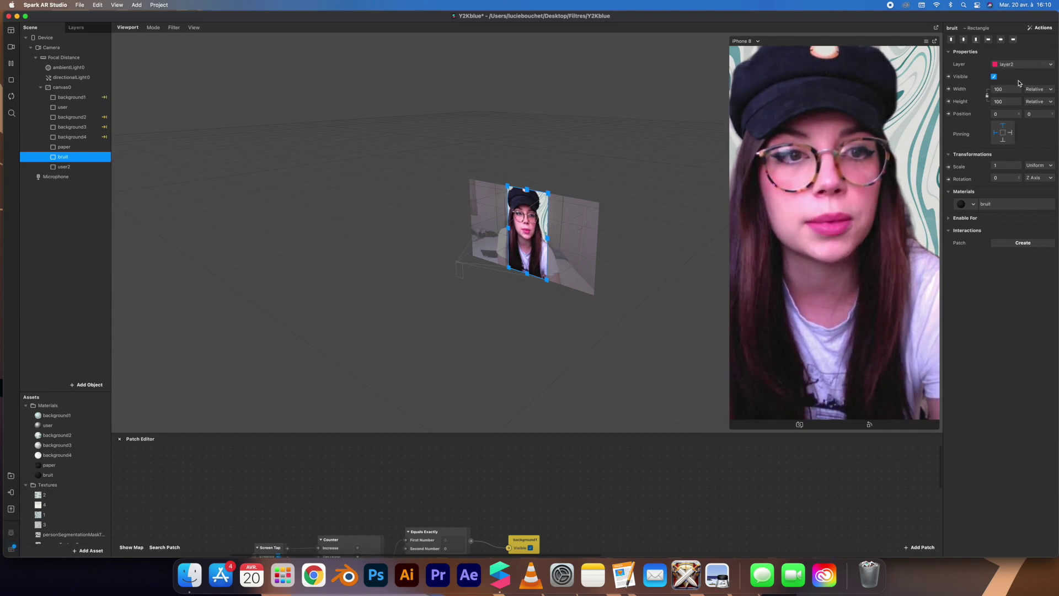
pyautogui.click(64, 147)
pyautogui.click(1027, 64)
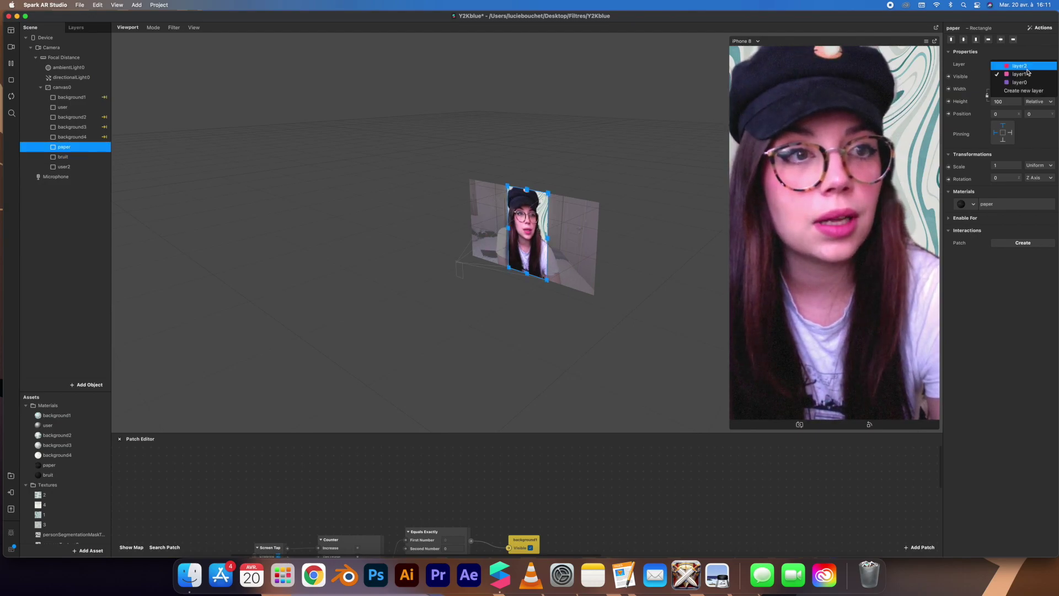
pyautogui.click(1028, 70)
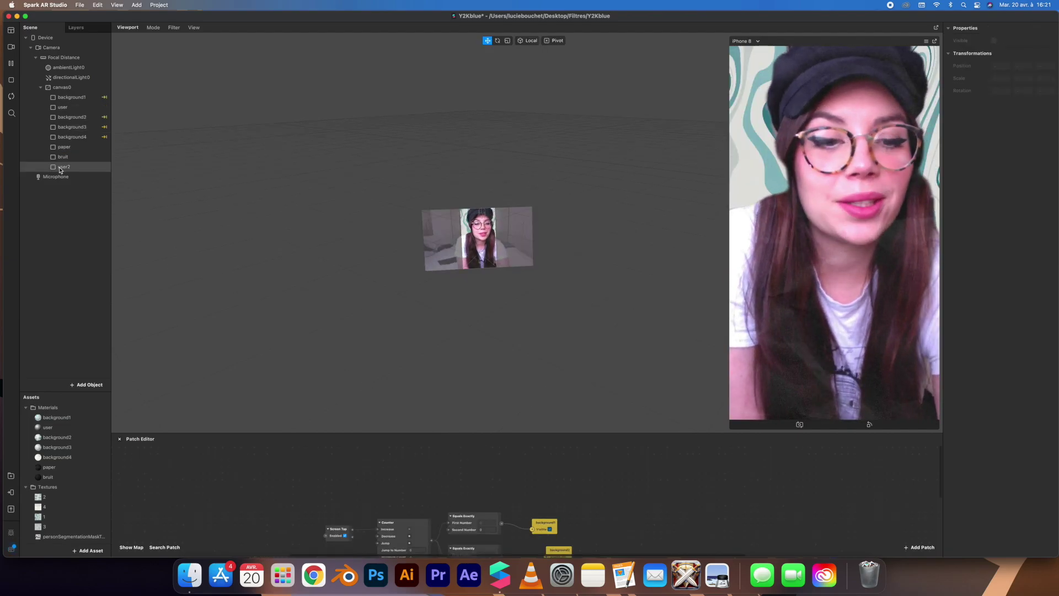
# Shrink the user2 rectangle to about 296 wide and 527 high.
pyautogui.click(61, 167)
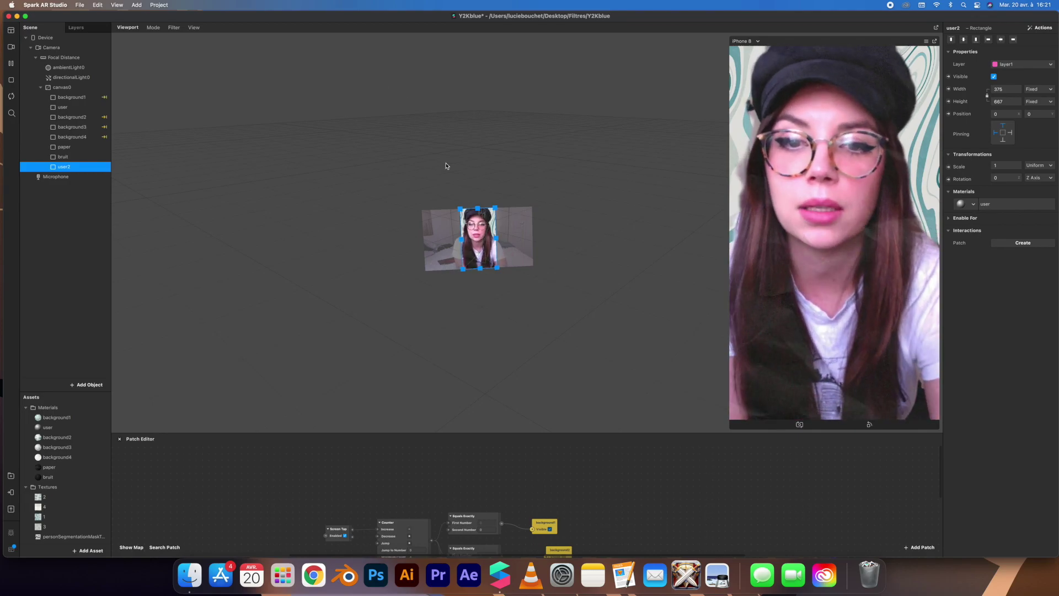
pyautogui.moveTo(495, 208); pyautogui.dragTo(476, 209)
pyautogui.press('super+z')
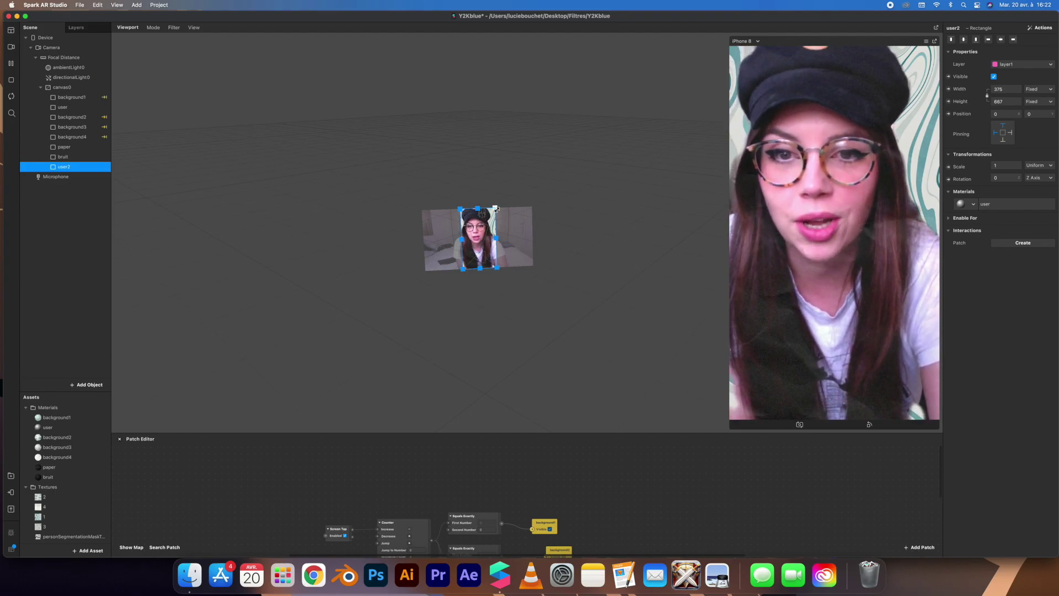
pyautogui.moveTo(496, 208); pyautogui.dragTo(489, 216)
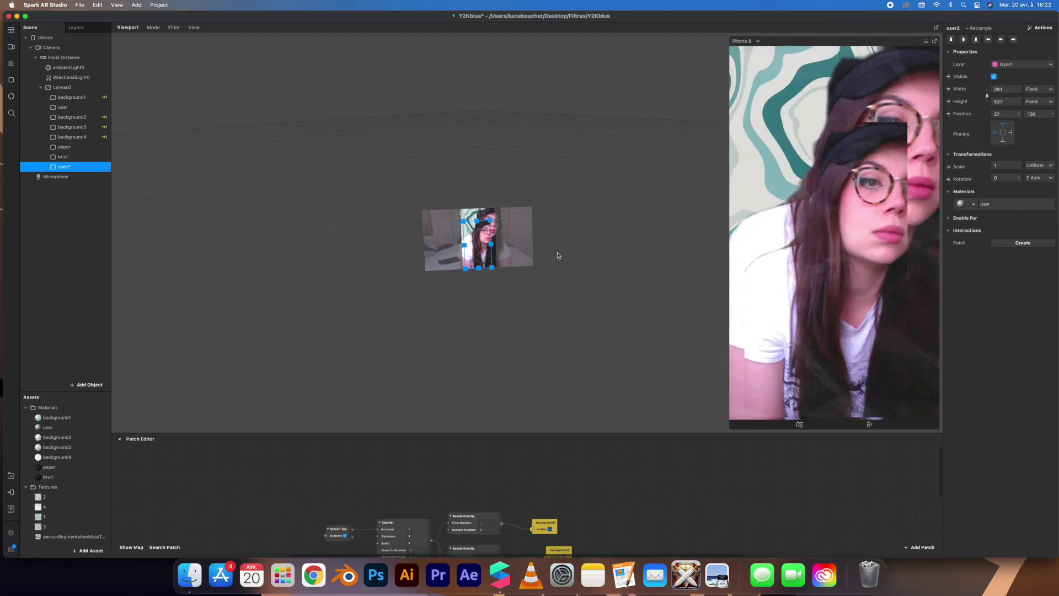
pyautogui.moveTo(490, 244); pyautogui.dragTo(491, 244)
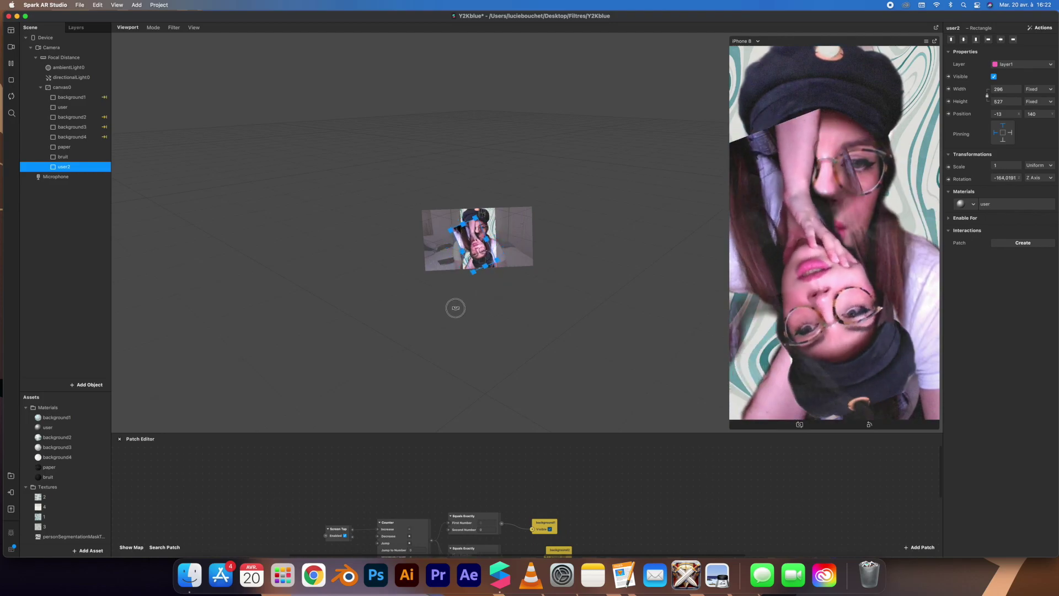
# Rotate the user2 rectangle 180 degrees about the Z axis and move it up to about position -1, -42.
pyautogui.moveTo(441, 308); pyautogui.dragTo(436, 311)
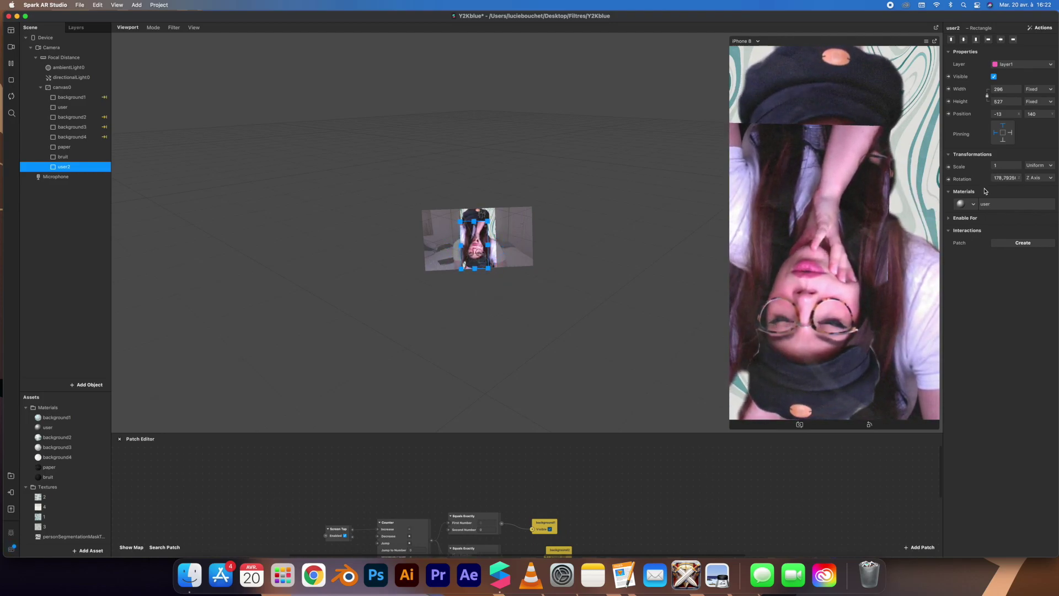
pyautogui.click(1011, 178)
pyautogui.write('180')
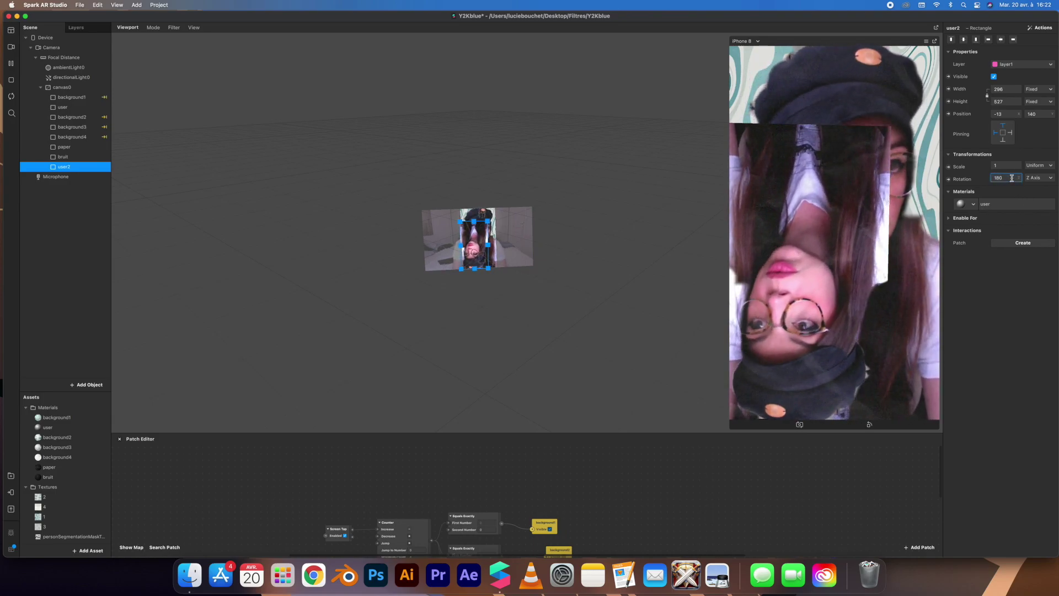
pyautogui.press('Return')
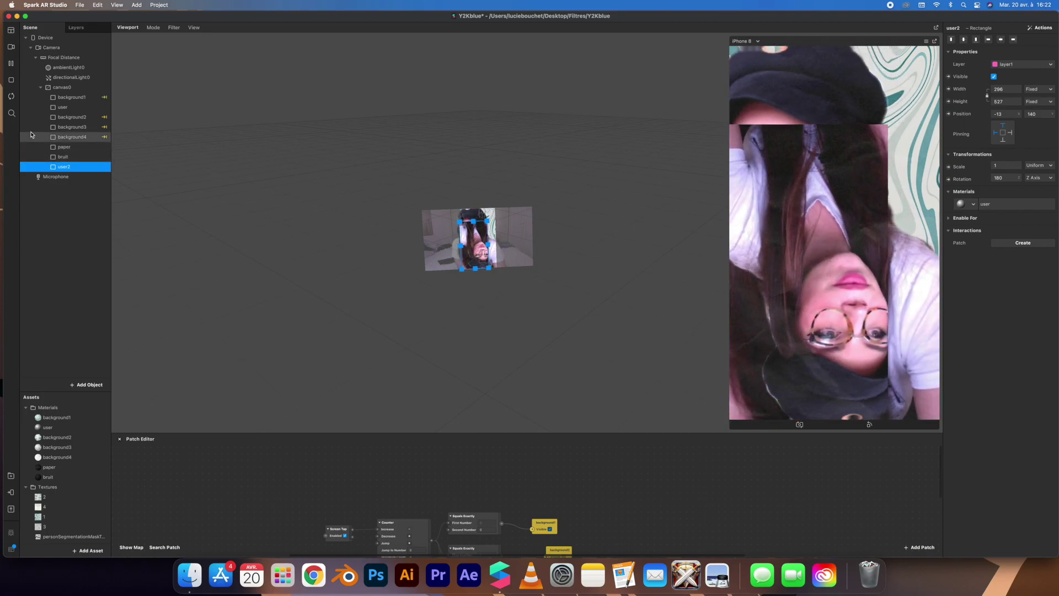
pyautogui.moveTo(478, 249); pyautogui.dragTo(477, 232)
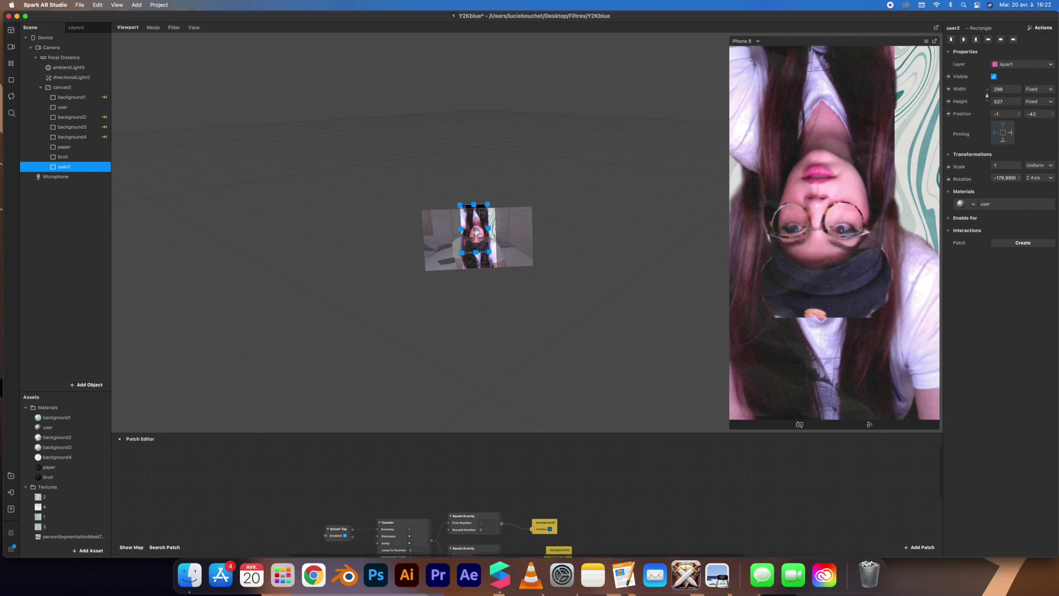
# Put the user2 rectangle on a newly created layer and place that layer between layer1 and layer0.
pyautogui.click(1027, 65)
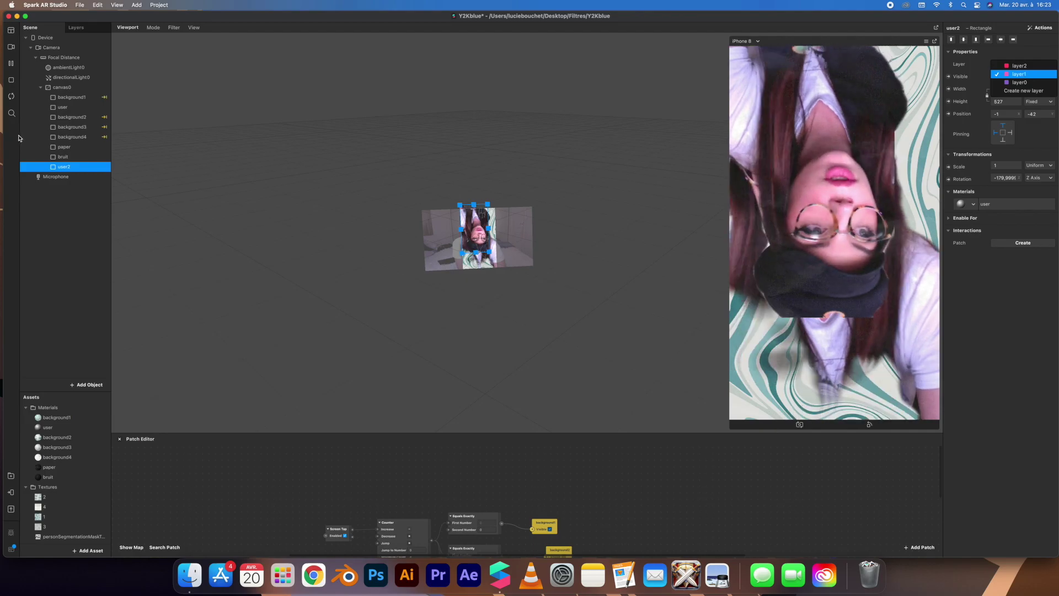
pyautogui.click(996, 73)
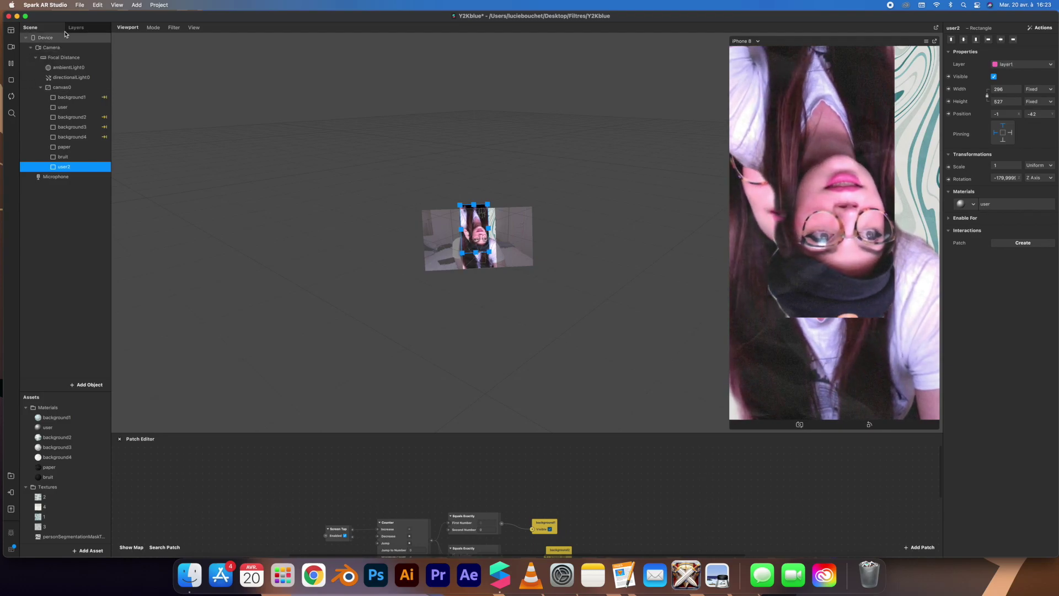
pyautogui.click(1020, 64)
pyautogui.click(1023, 90)
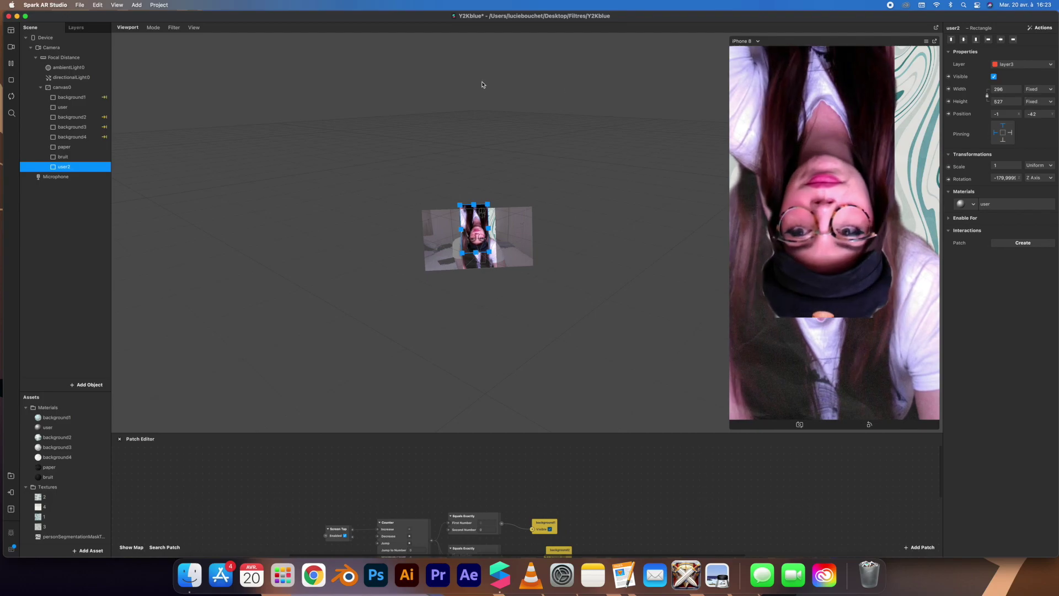
pyautogui.click(76, 27)
pyautogui.moveTo(46, 38); pyautogui.dragTo(50, 61)
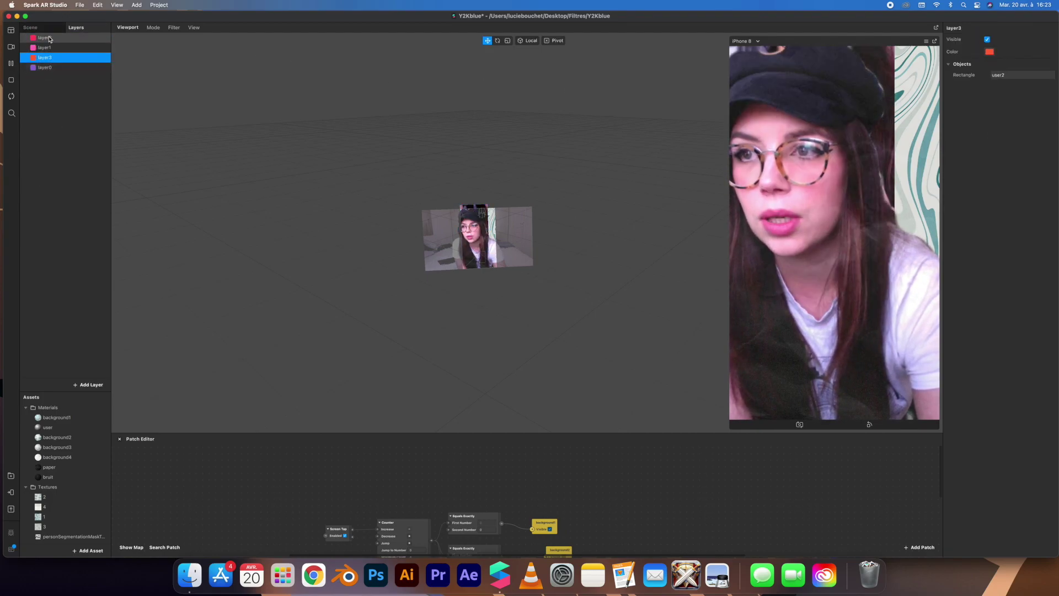
pyautogui.click(49, 31)
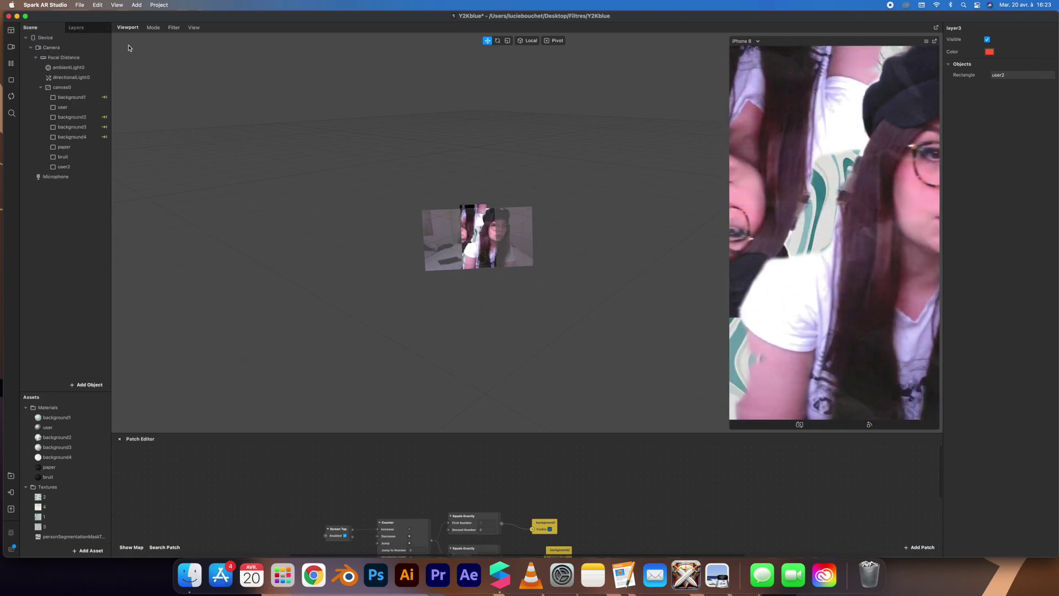
# Delete the user2 rectangle and insert a fresh rectangle into canvas0.
pyautogui.click(64, 166)
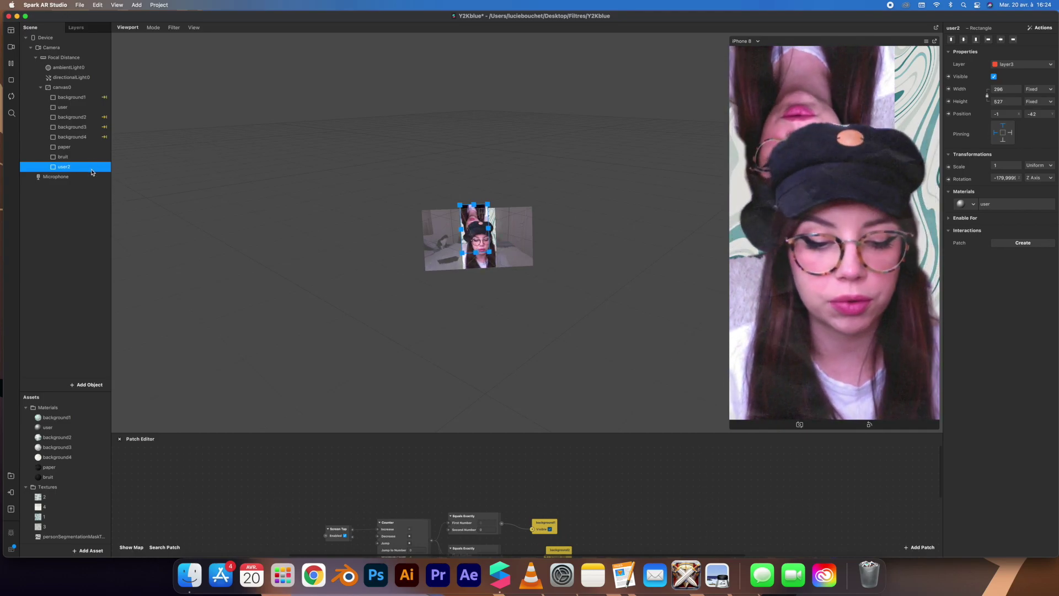
pyautogui.press('Delete')
pyautogui.click(83, 108)
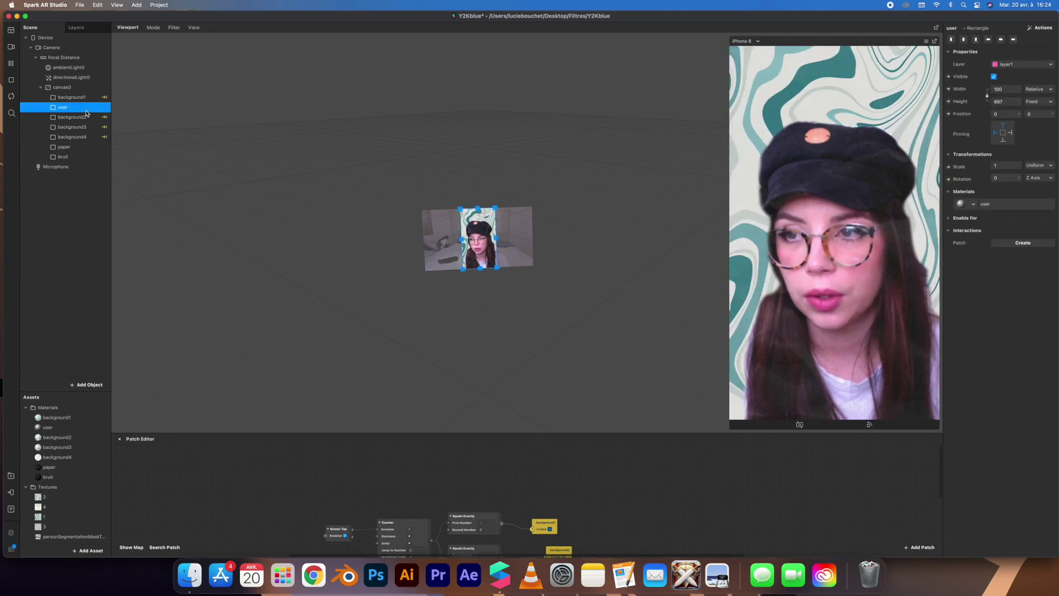
pyautogui.click(88, 385)
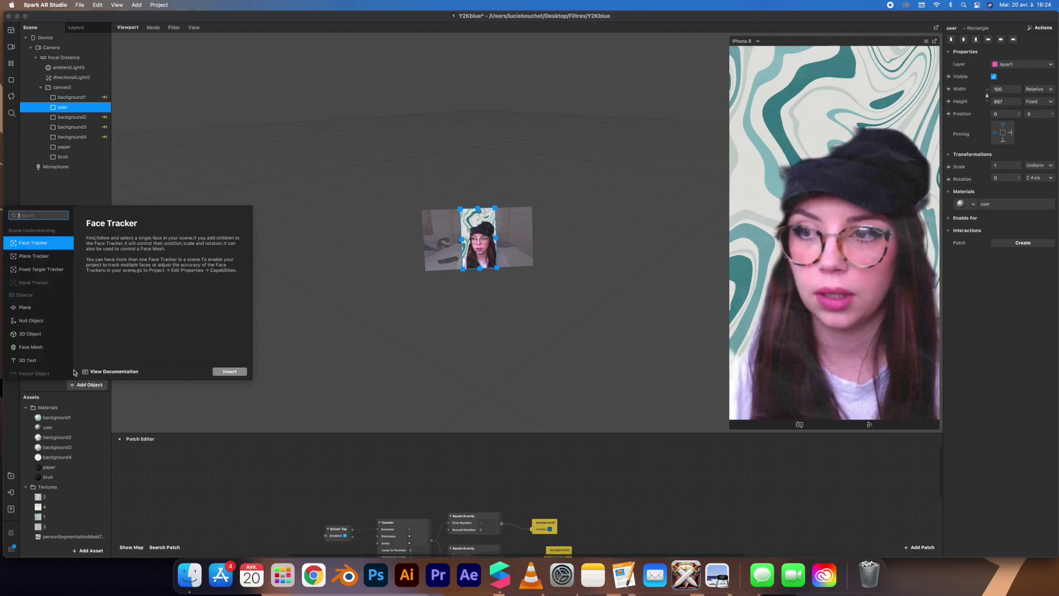
pyautogui.scroll(-5, 33, 319)
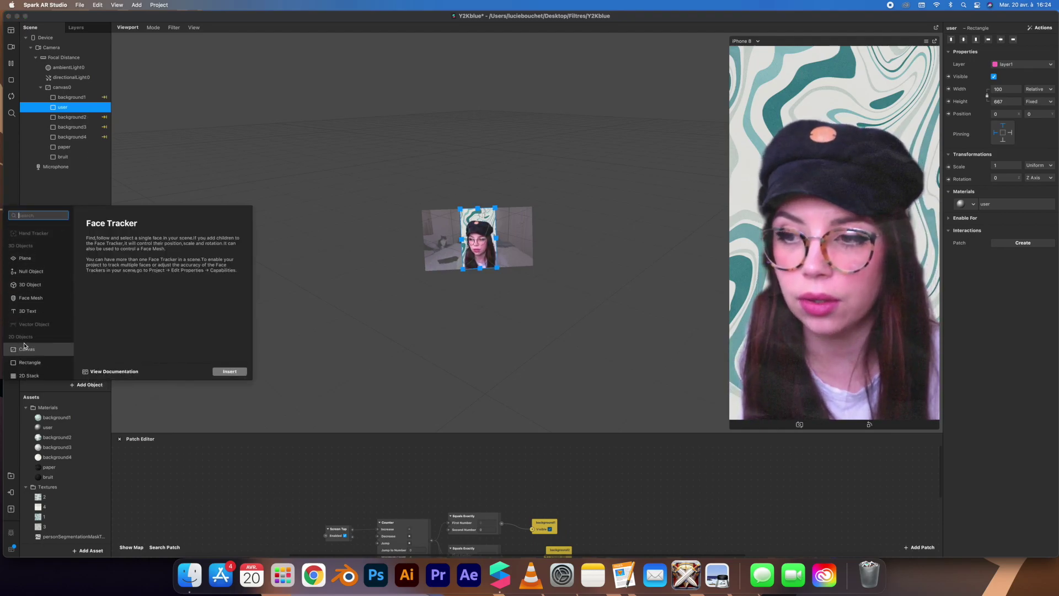
pyautogui.click(42, 294)
pyautogui.click(230, 371)
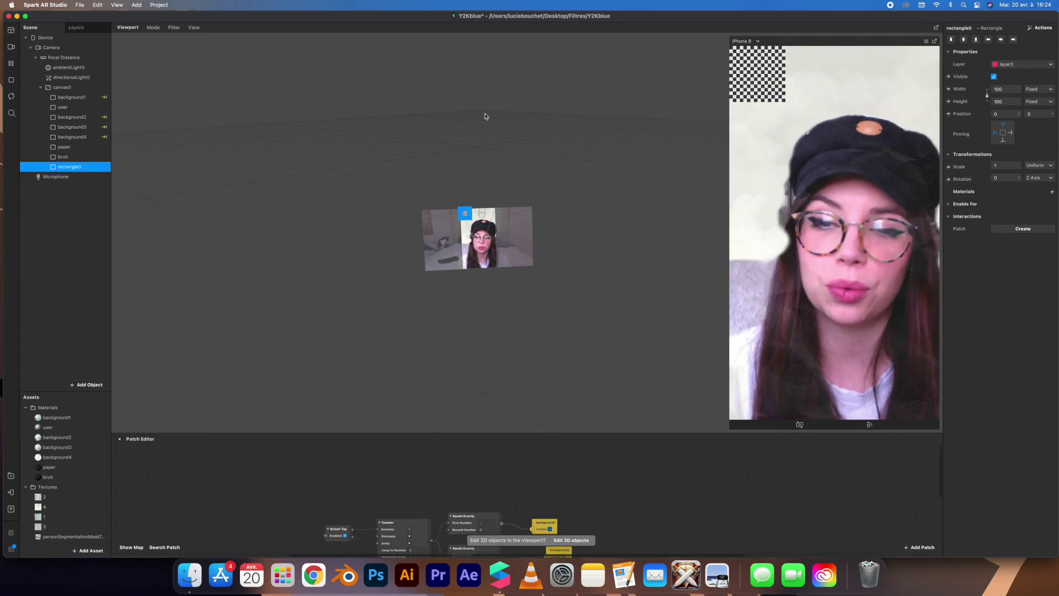
# Make the new rectangle fill the canvas's full width and height.
pyautogui.click(1005, 90)
pyautogui.click(1005, 101)
pyautogui.click(1005, 102)
pyautogui.click(1006, 113)
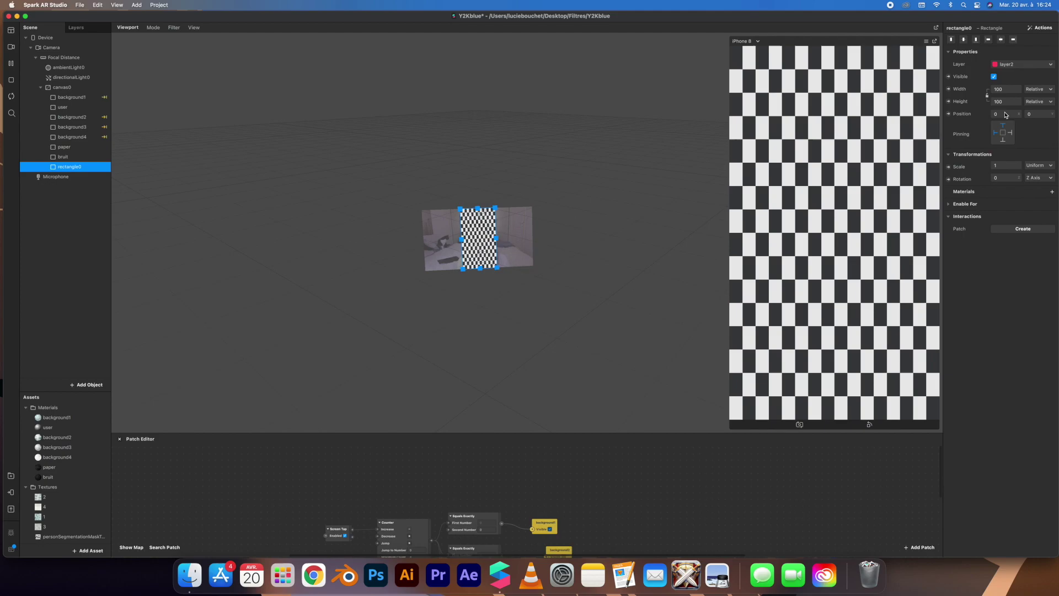
# Apply the existing user material to the new rectangle and try to rename the rectangle user.
pyautogui.click(1052, 191)
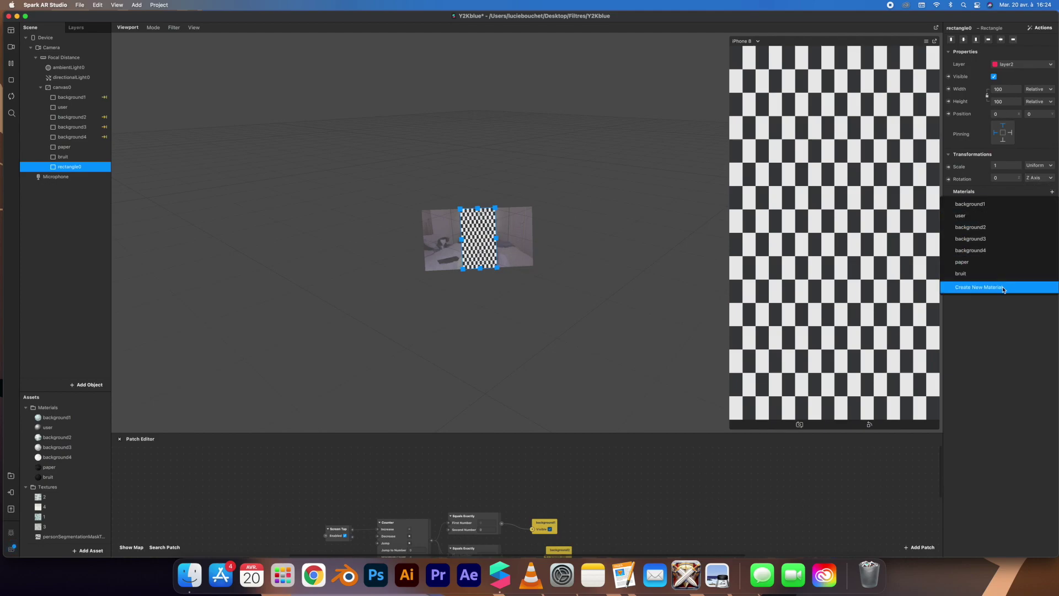
pyautogui.click(1001, 216)
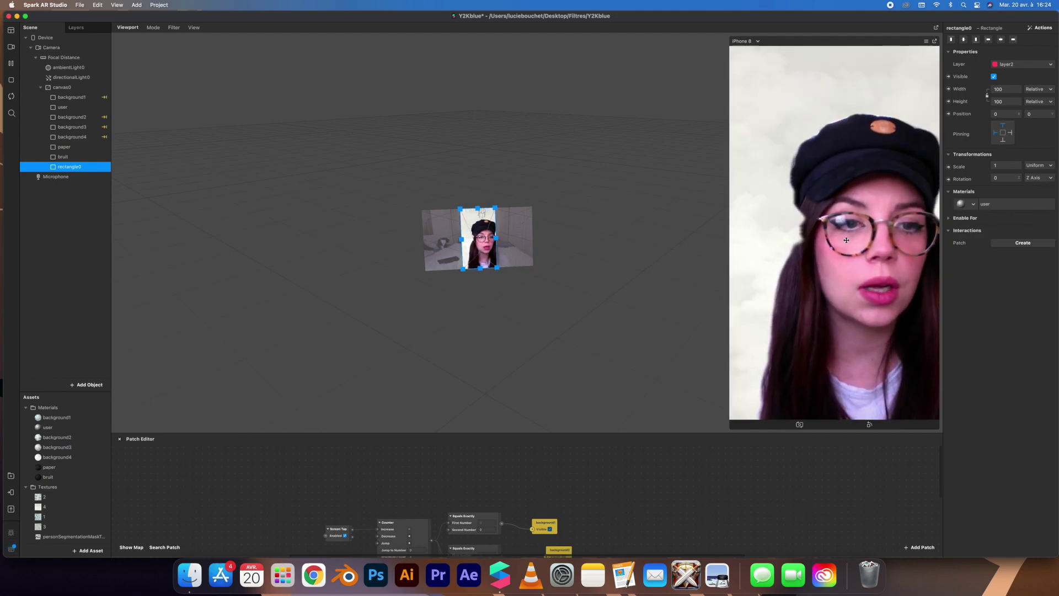
pyautogui.doubleClick(84, 167)
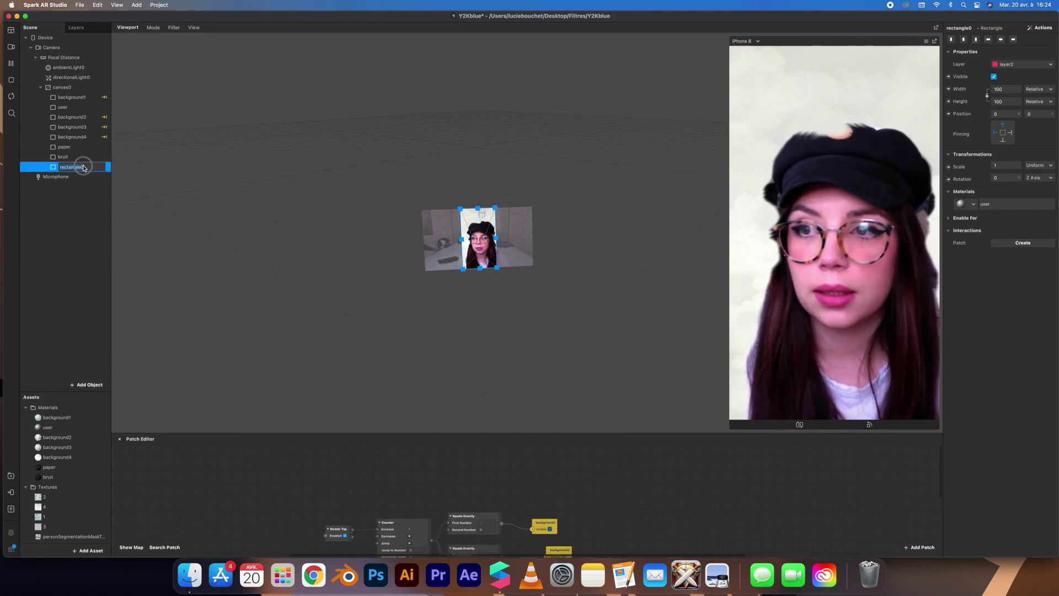
pyautogui.write('user')
pyautogui.press('Return')
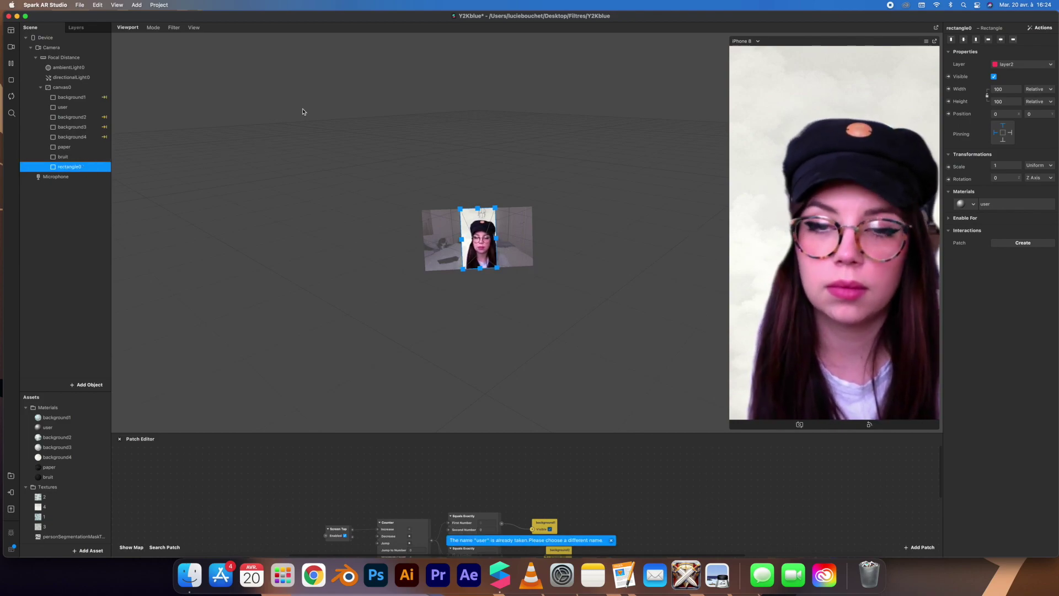
# Shift the new rectangle horizontally to about position -40, 0 and rename it user2.
pyautogui.moveTo(477, 241); pyautogui.dragTo(474, 241)
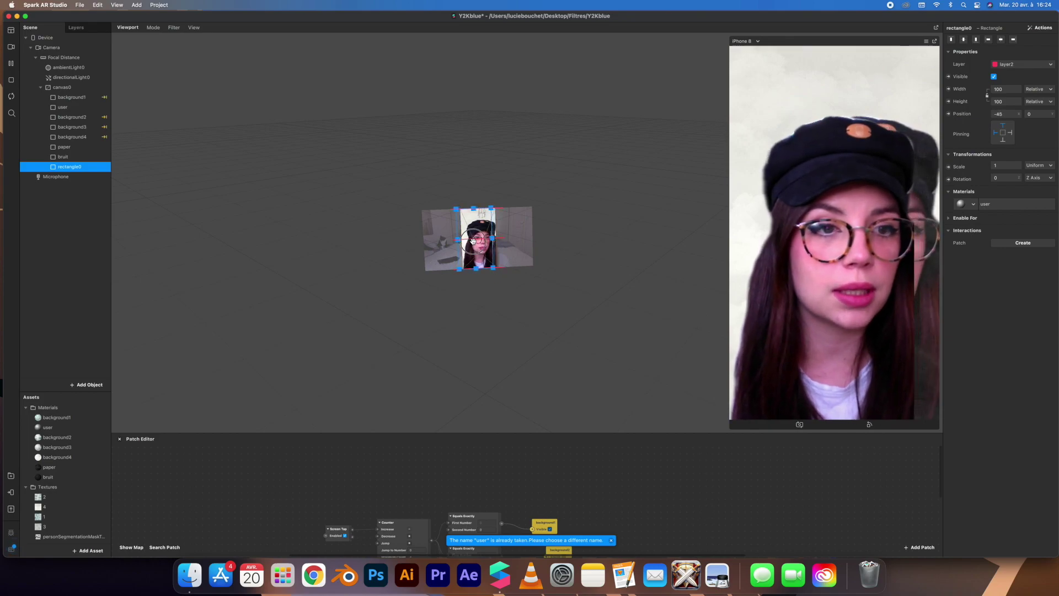
pyautogui.doubleClick(74, 167)
pyautogui.write('user2')
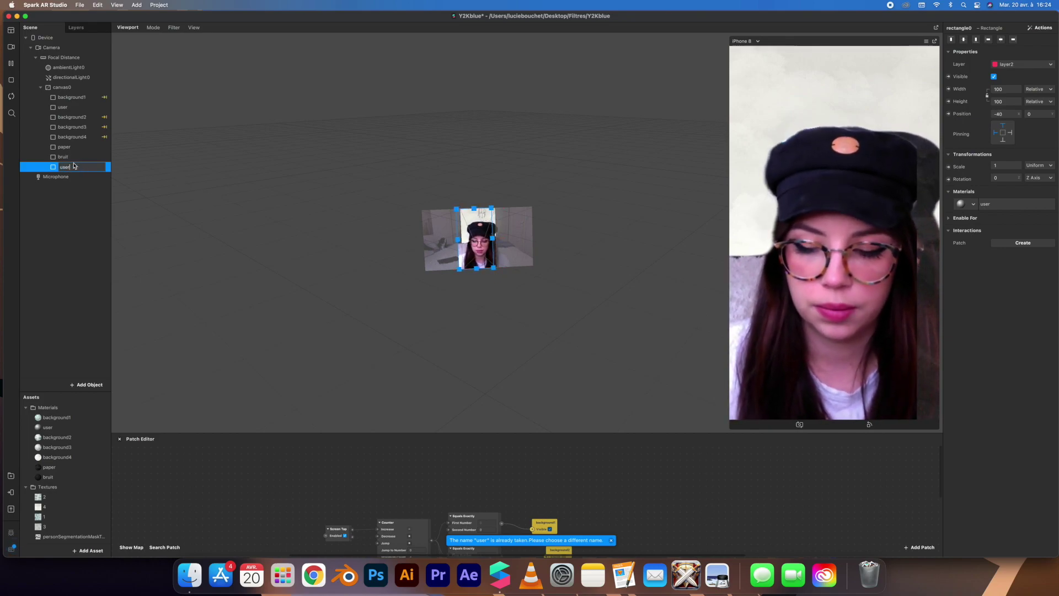
pyautogui.press('Return')
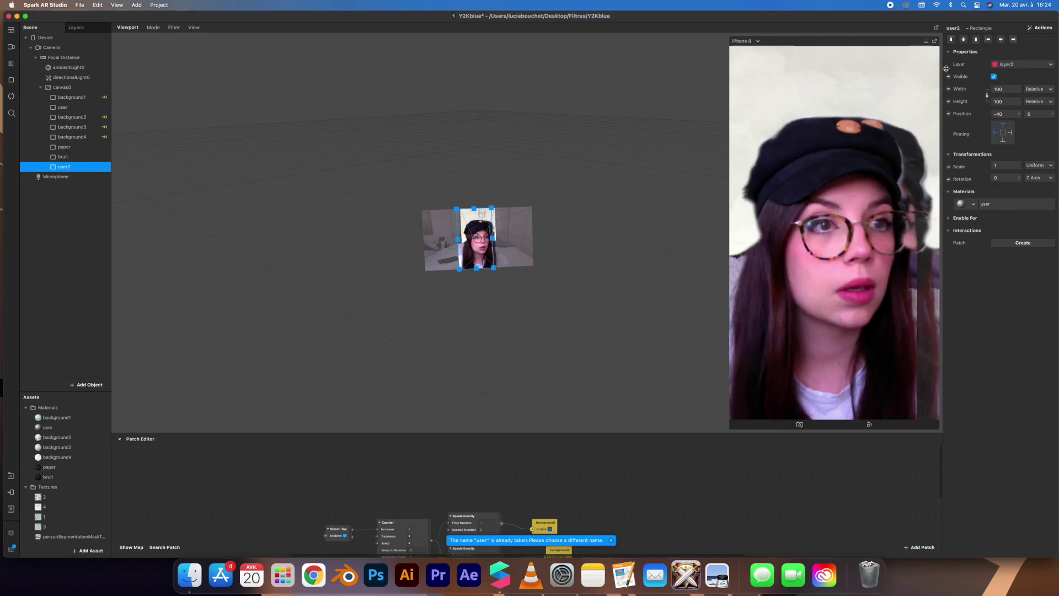
# Try the user2 rectangle on layer1, then assign it to layer3.
pyautogui.click(1023, 64)
pyautogui.click(1027, 76)
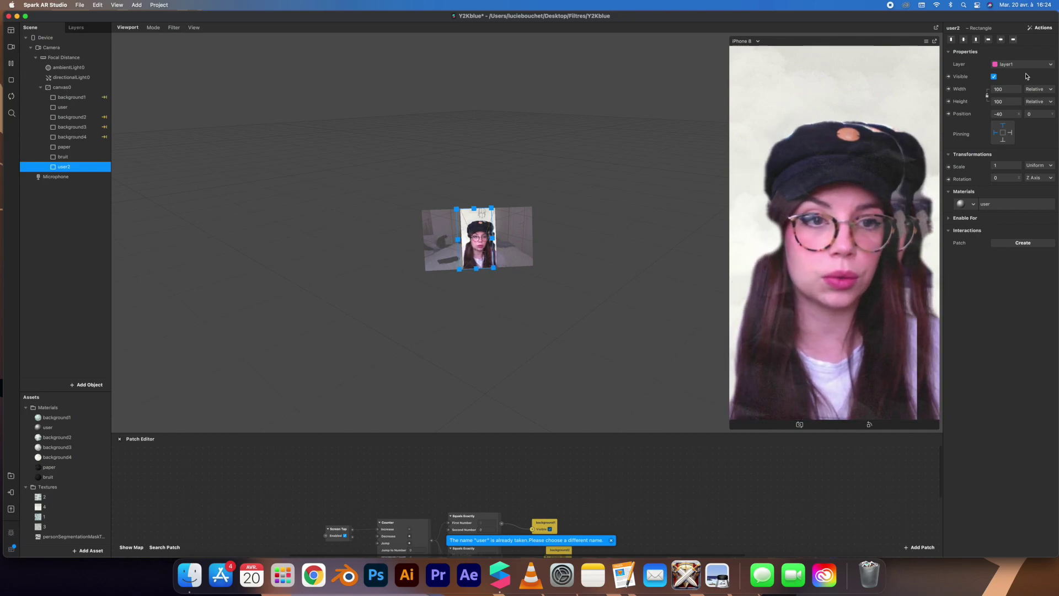
pyautogui.click(1020, 64)
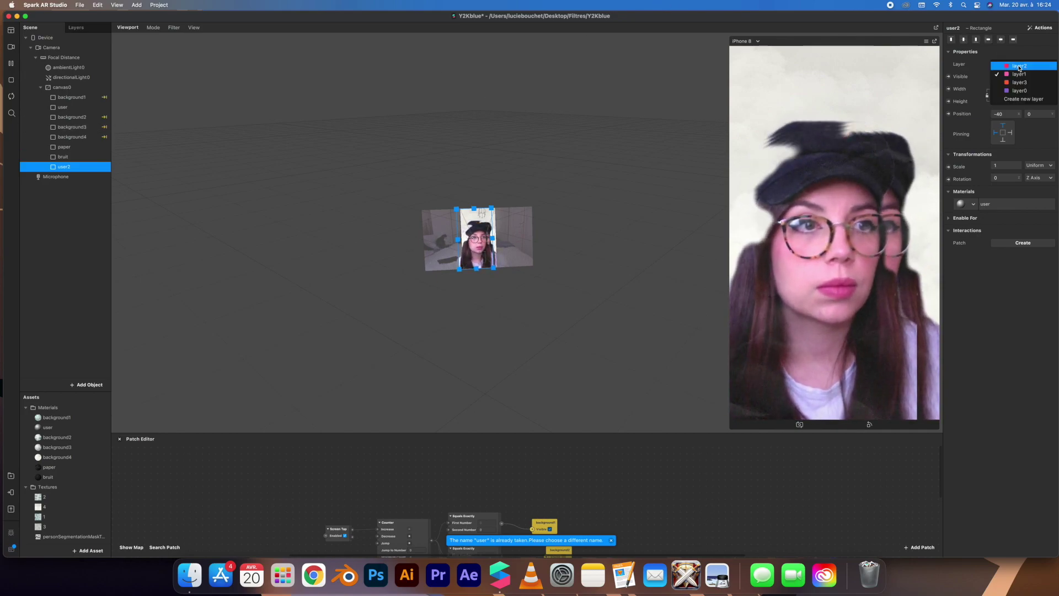
pyautogui.click(1019, 82)
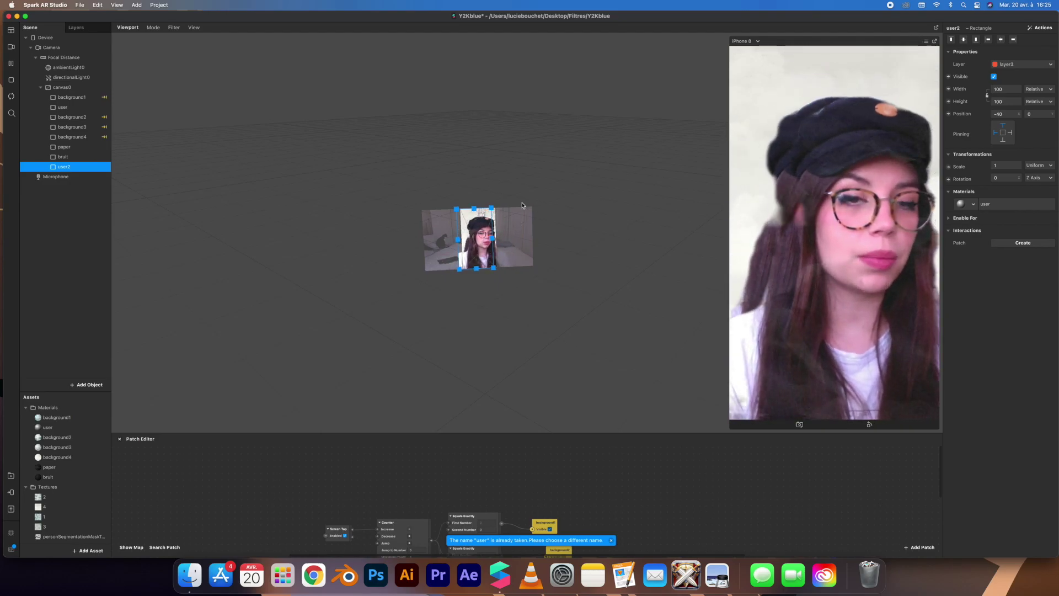
# Insert another rectangle into canvas0 and name it user3.
pyautogui.click(87, 385)
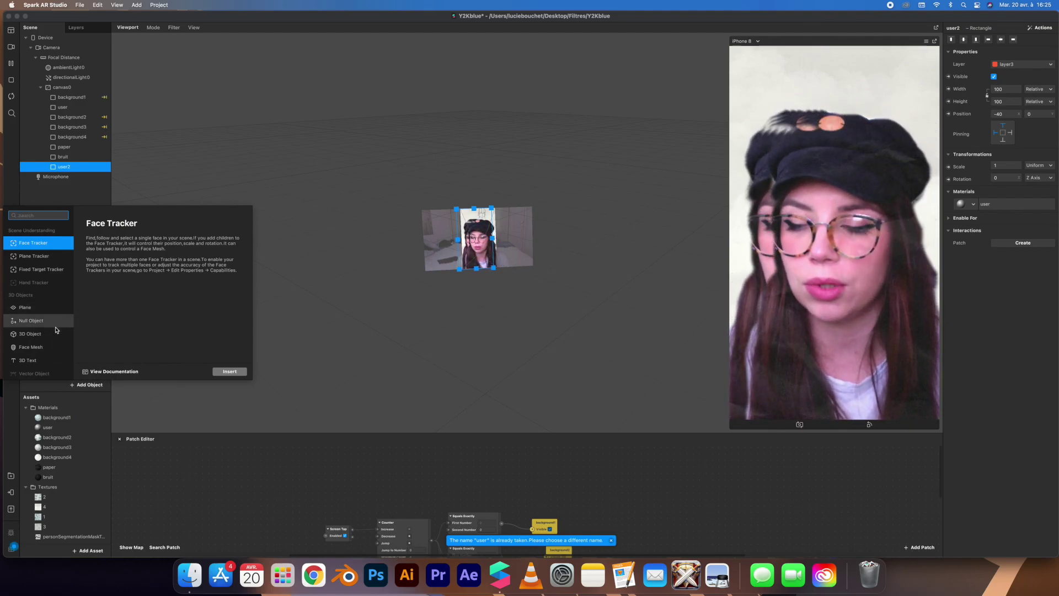
pyautogui.scroll(-2, 53, 330)
pyautogui.scroll(-2, 53, 331)
pyautogui.click(39, 343)
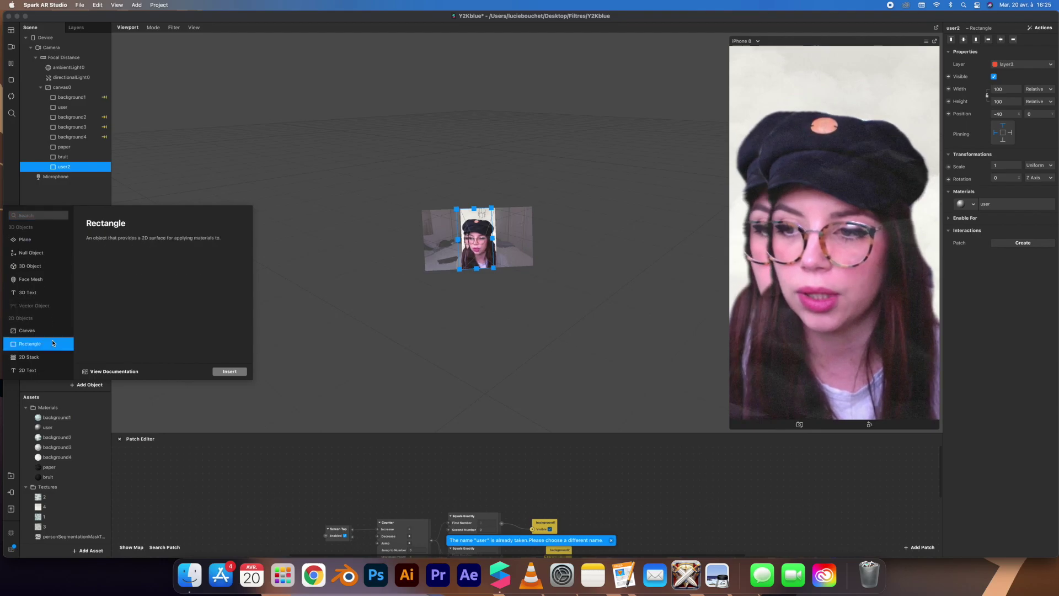
pyautogui.click(228, 370)
pyautogui.doubleClick(74, 177)
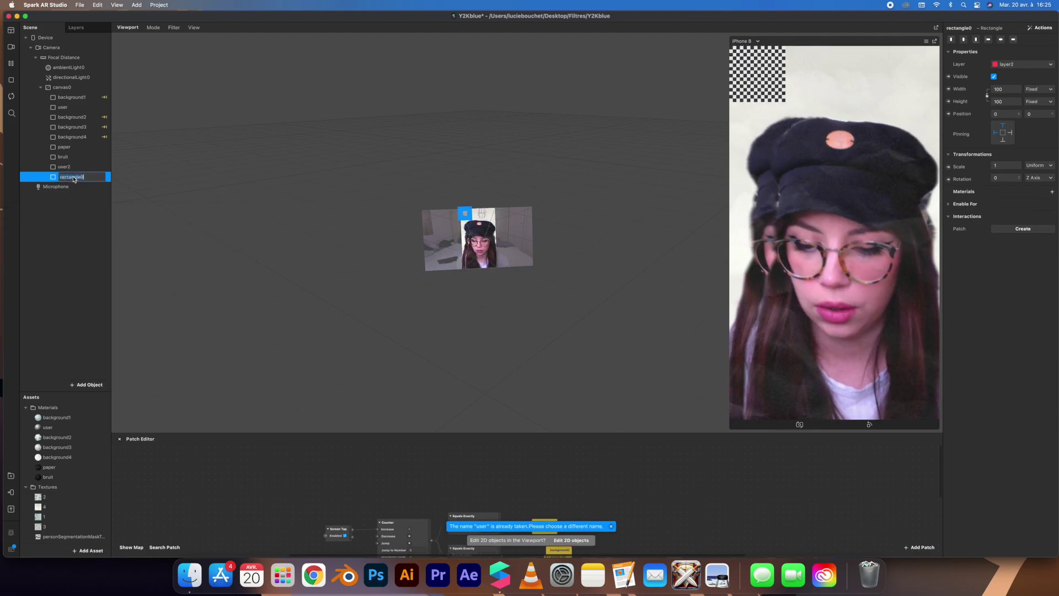
pyautogui.write('user3')
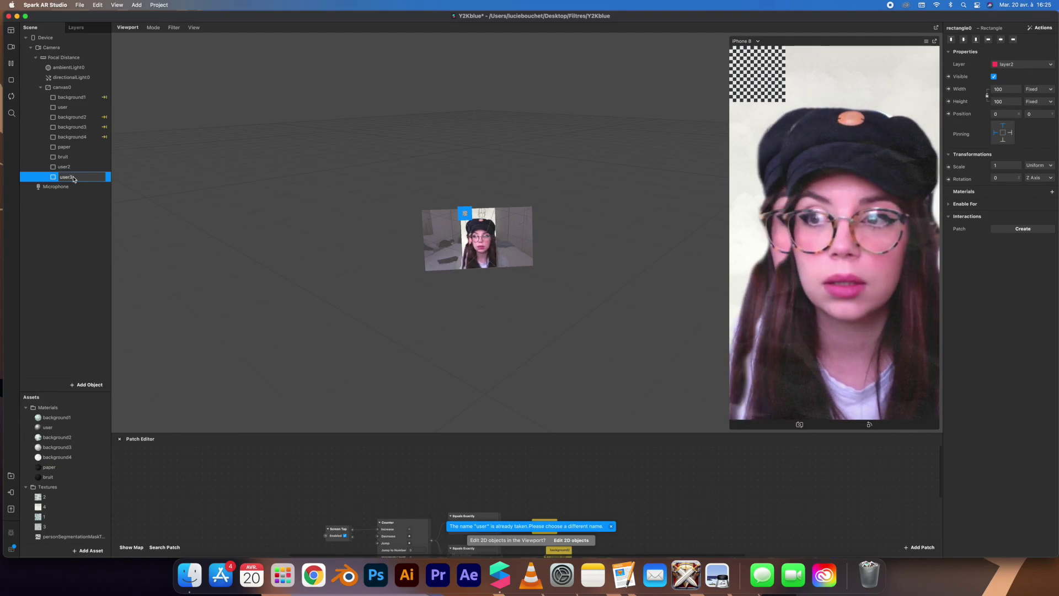
pyautogui.press('Return')
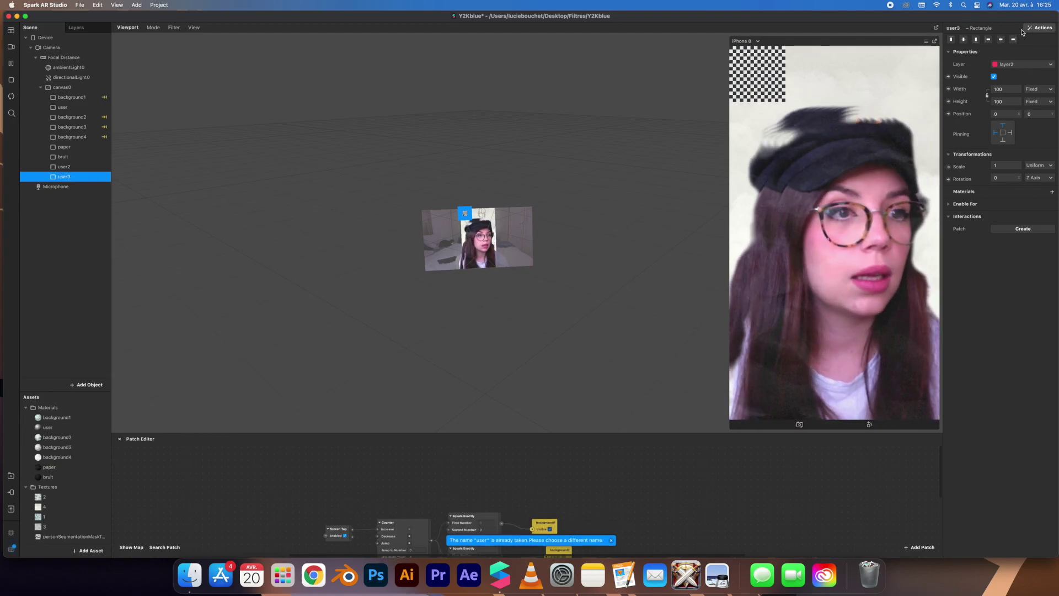
# Make the user3 rectangle fill the canvas's full width and height.
pyautogui.click(1005, 88)
pyautogui.click(1004, 101)
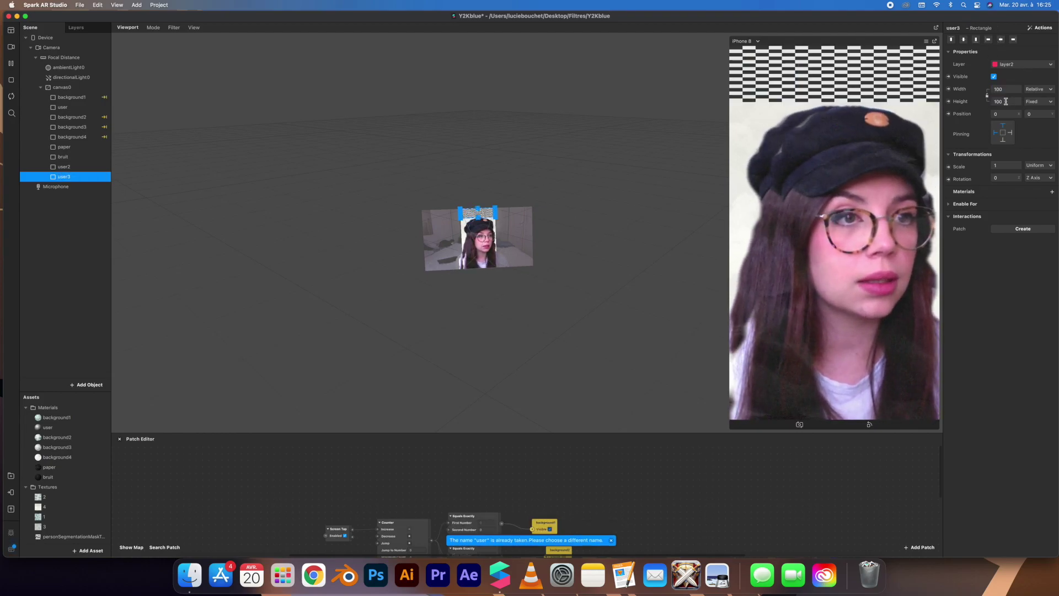
pyautogui.click(1004, 102)
pyautogui.click(1007, 114)
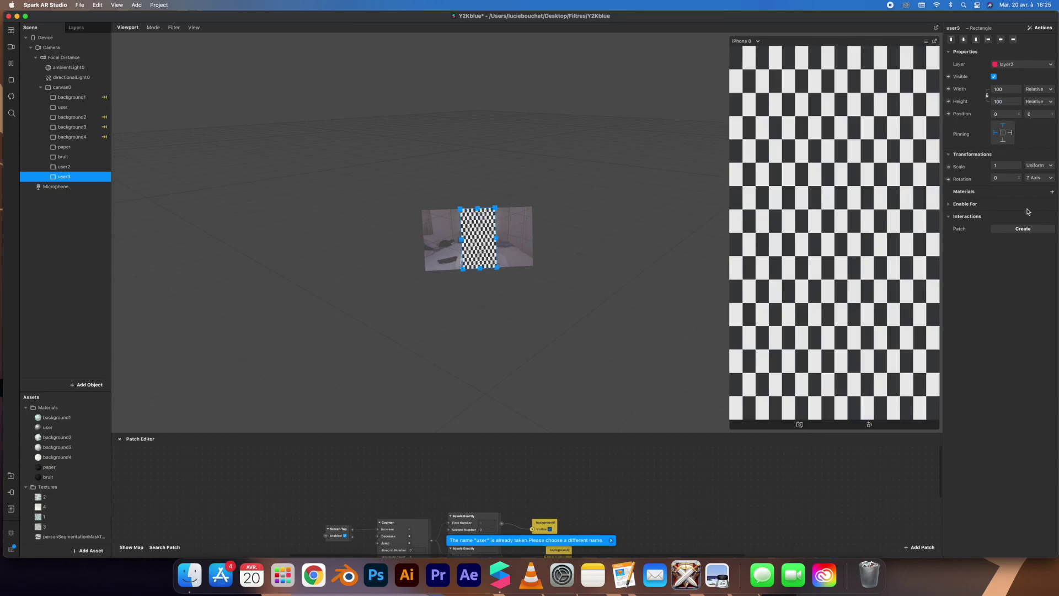
# Create a new material for the user3 rectangle and name the material user3.
pyautogui.click(1051, 193)
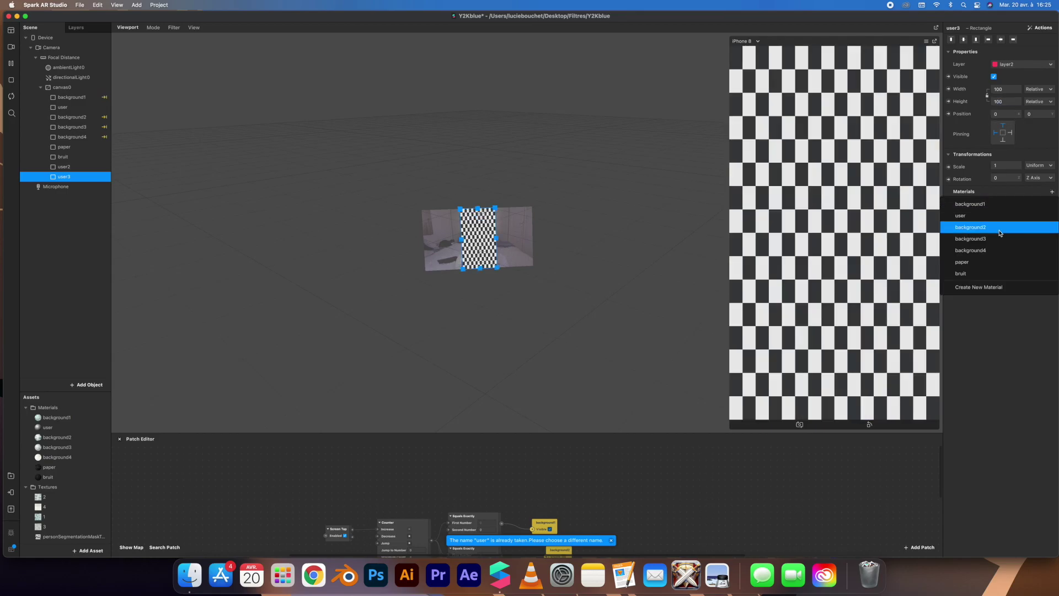
pyautogui.click(991, 284)
pyautogui.doubleClick(77, 485)
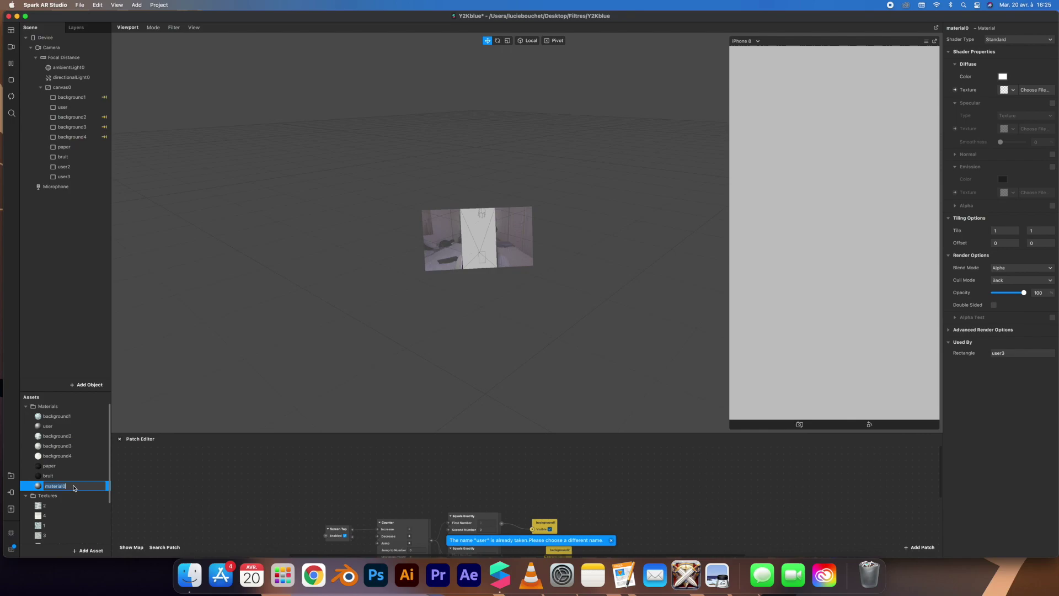
pyautogui.write('user3')
pyautogui.press('Return')
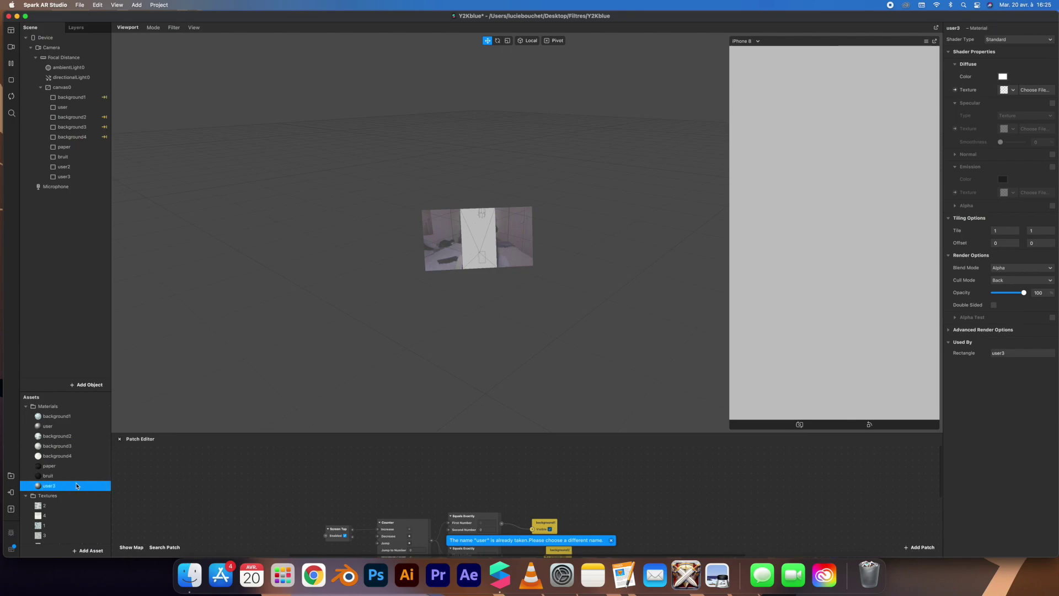
# Set the user3 material's shader type to Flat and its diffuse color to a dark green.
pyautogui.click(1005, 40)
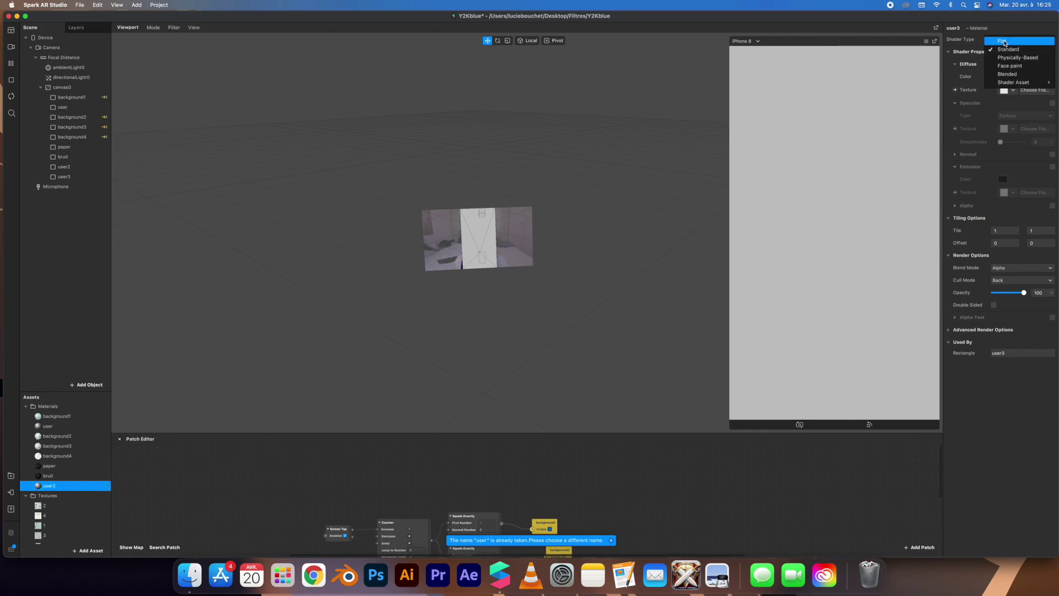
pyautogui.click(1002, 41)
pyautogui.click(1008, 89)
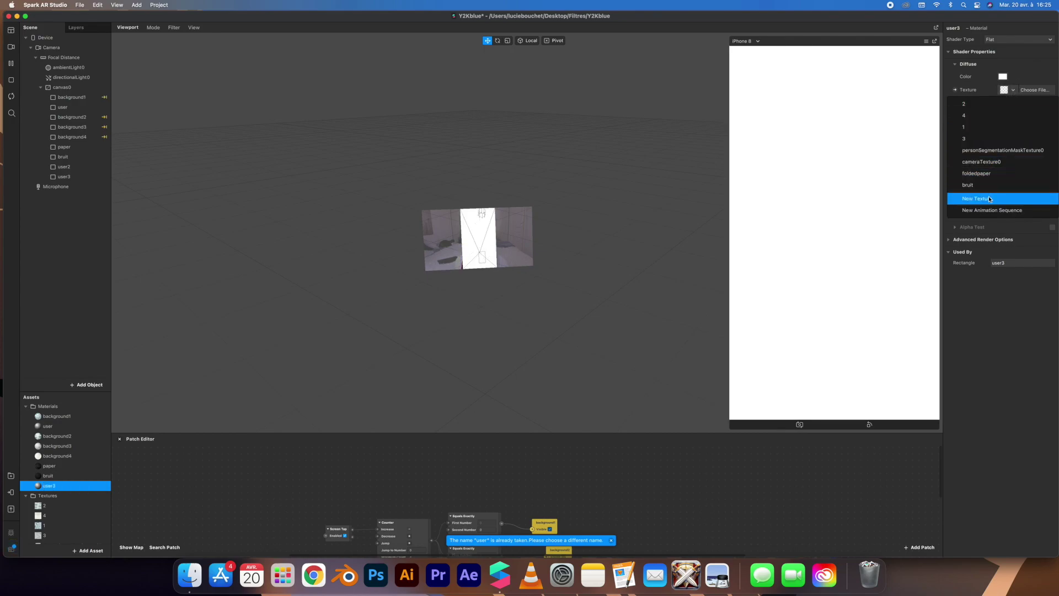
pyautogui.click(1007, 79)
pyautogui.click(1002, 76)
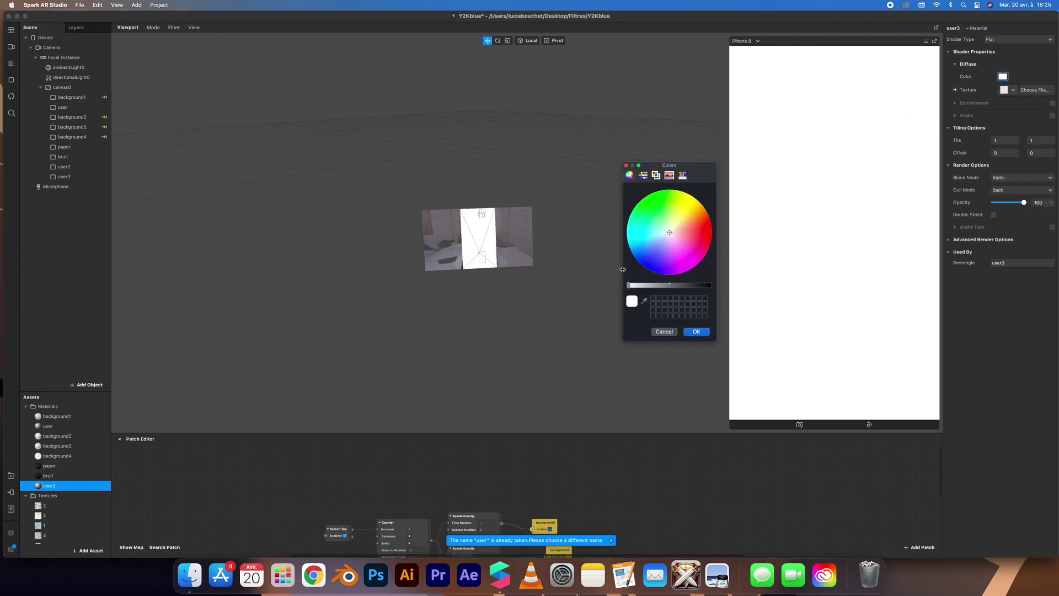
pyautogui.click(657, 215)
pyautogui.click(643, 226)
pyautogui.moveTo(628, 285); pyautogui.dragTo(656, 284)
pyautogui.click(696, 332)
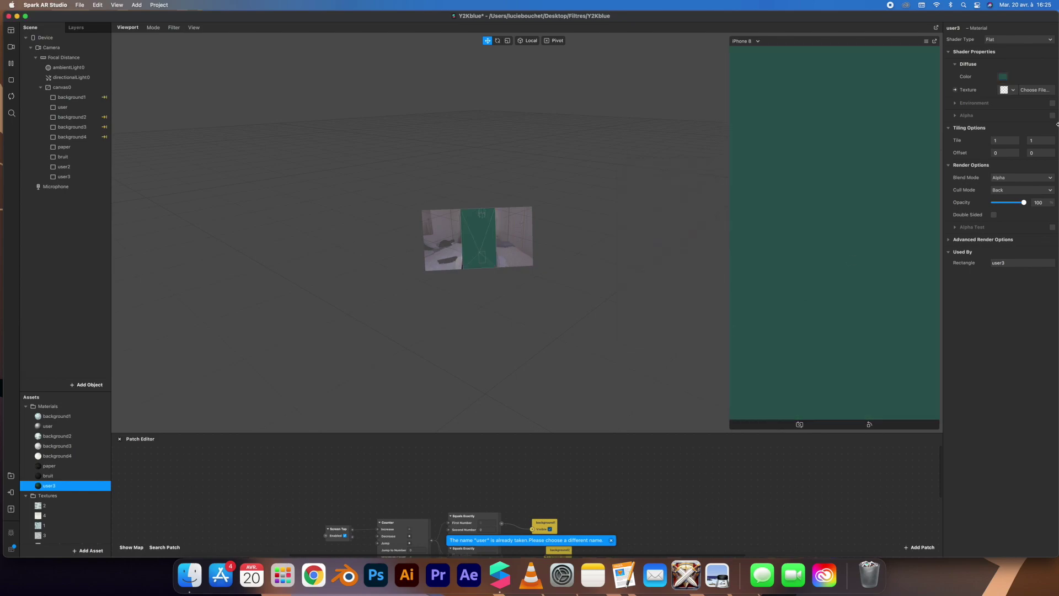
# Enable Alpha on the user3 material with personSegmentationMaskTexture0 as its alpha texture.
pyautogui.click(1052, 115)
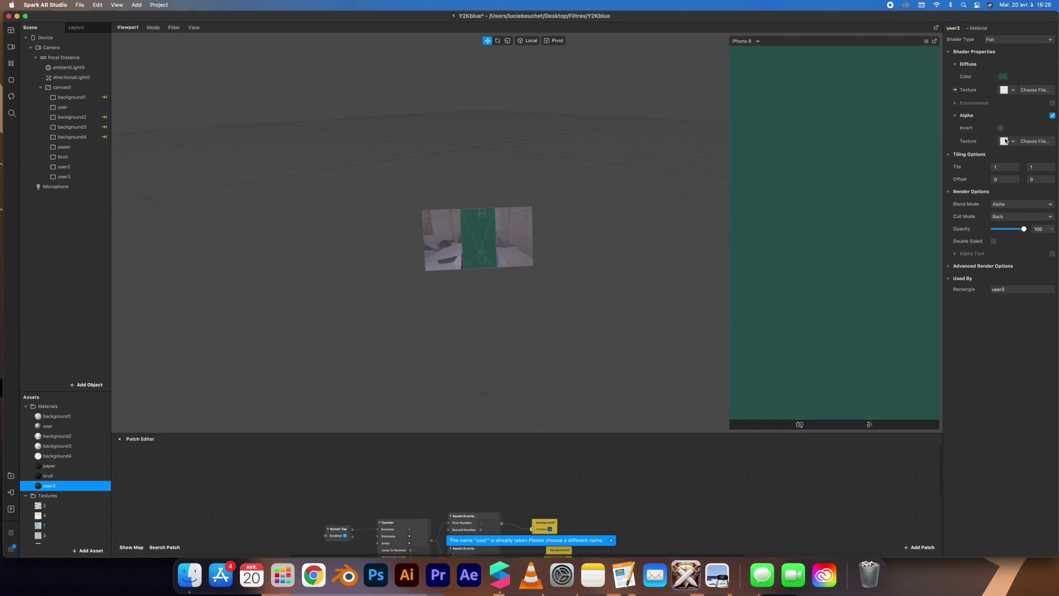
pyautogui.click(1009, 141)
pyautogui.click(1003, 201)
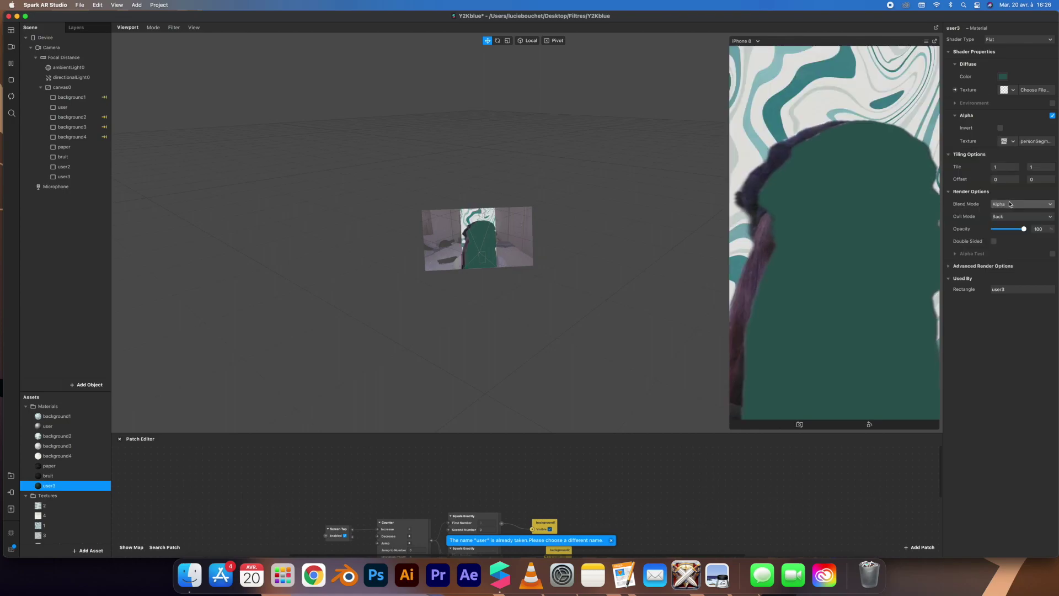
# Assign the user3 rectangle to layer3 and shift it horizontally to about position 11, 0.
pyautogui.click(63, 177)
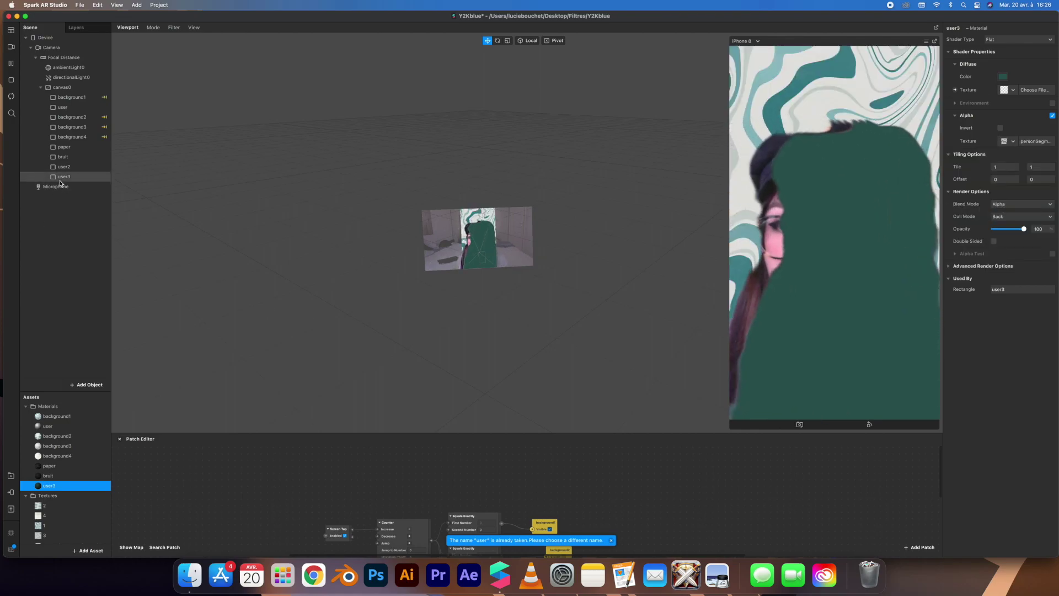
pyautogui.click(1031, 64)
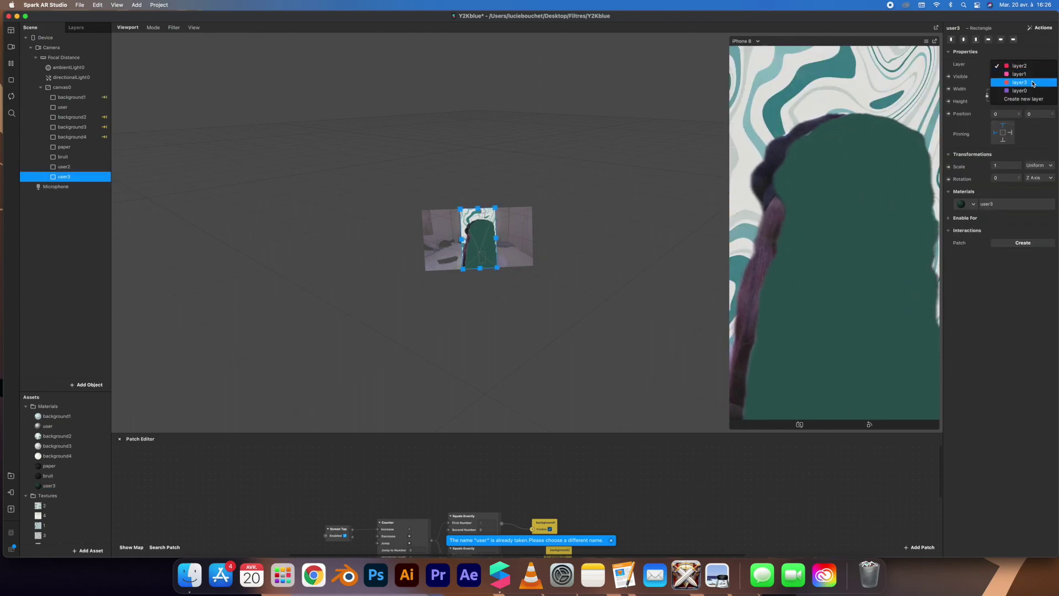
pyautogui.click(1024, 86)
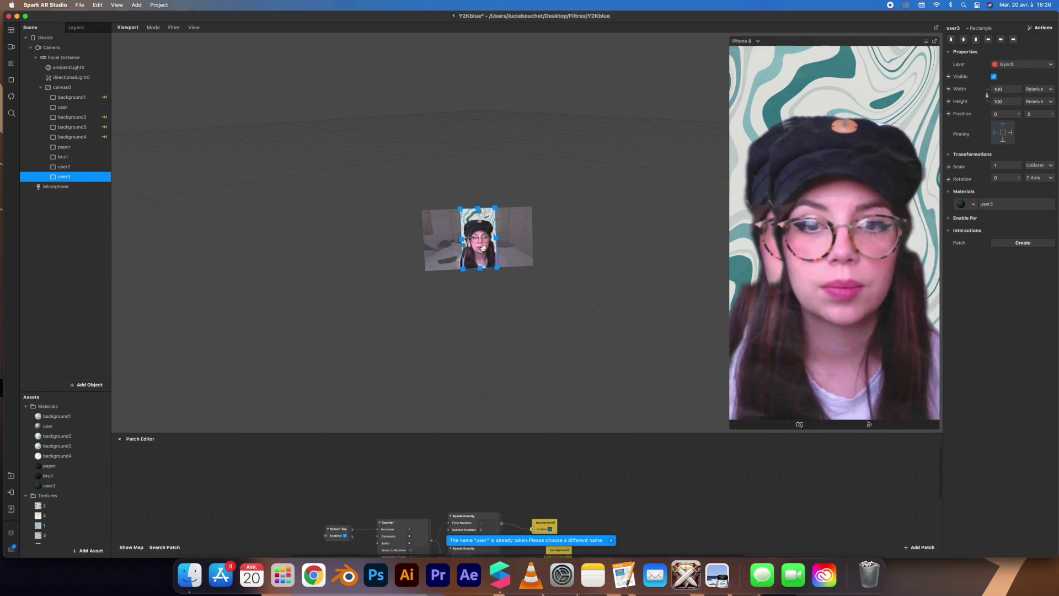
pyautogui.moveTo(478, 248); pyautogui.dragTo(479, 247)
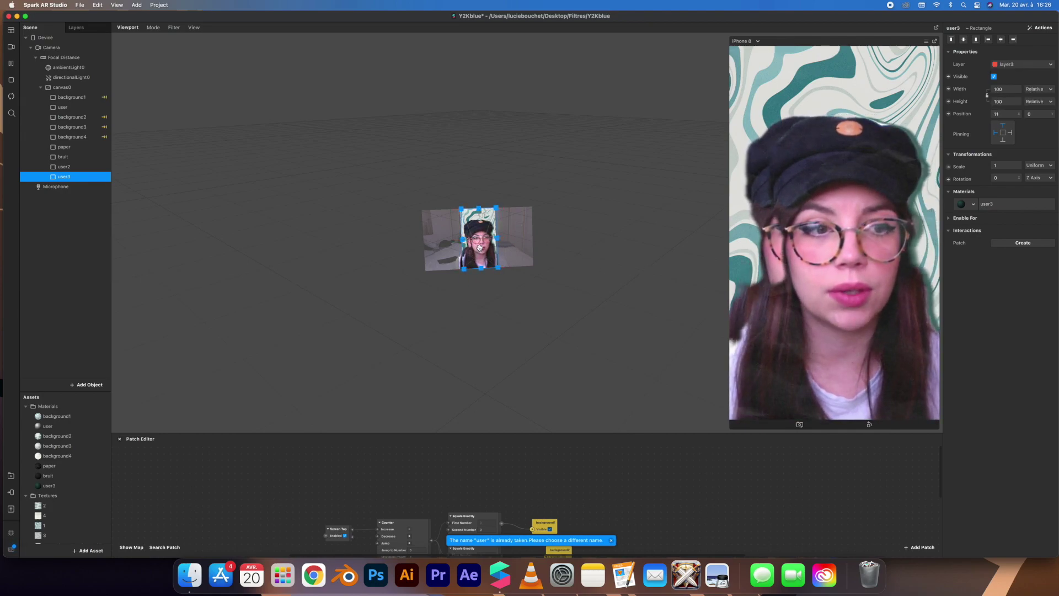